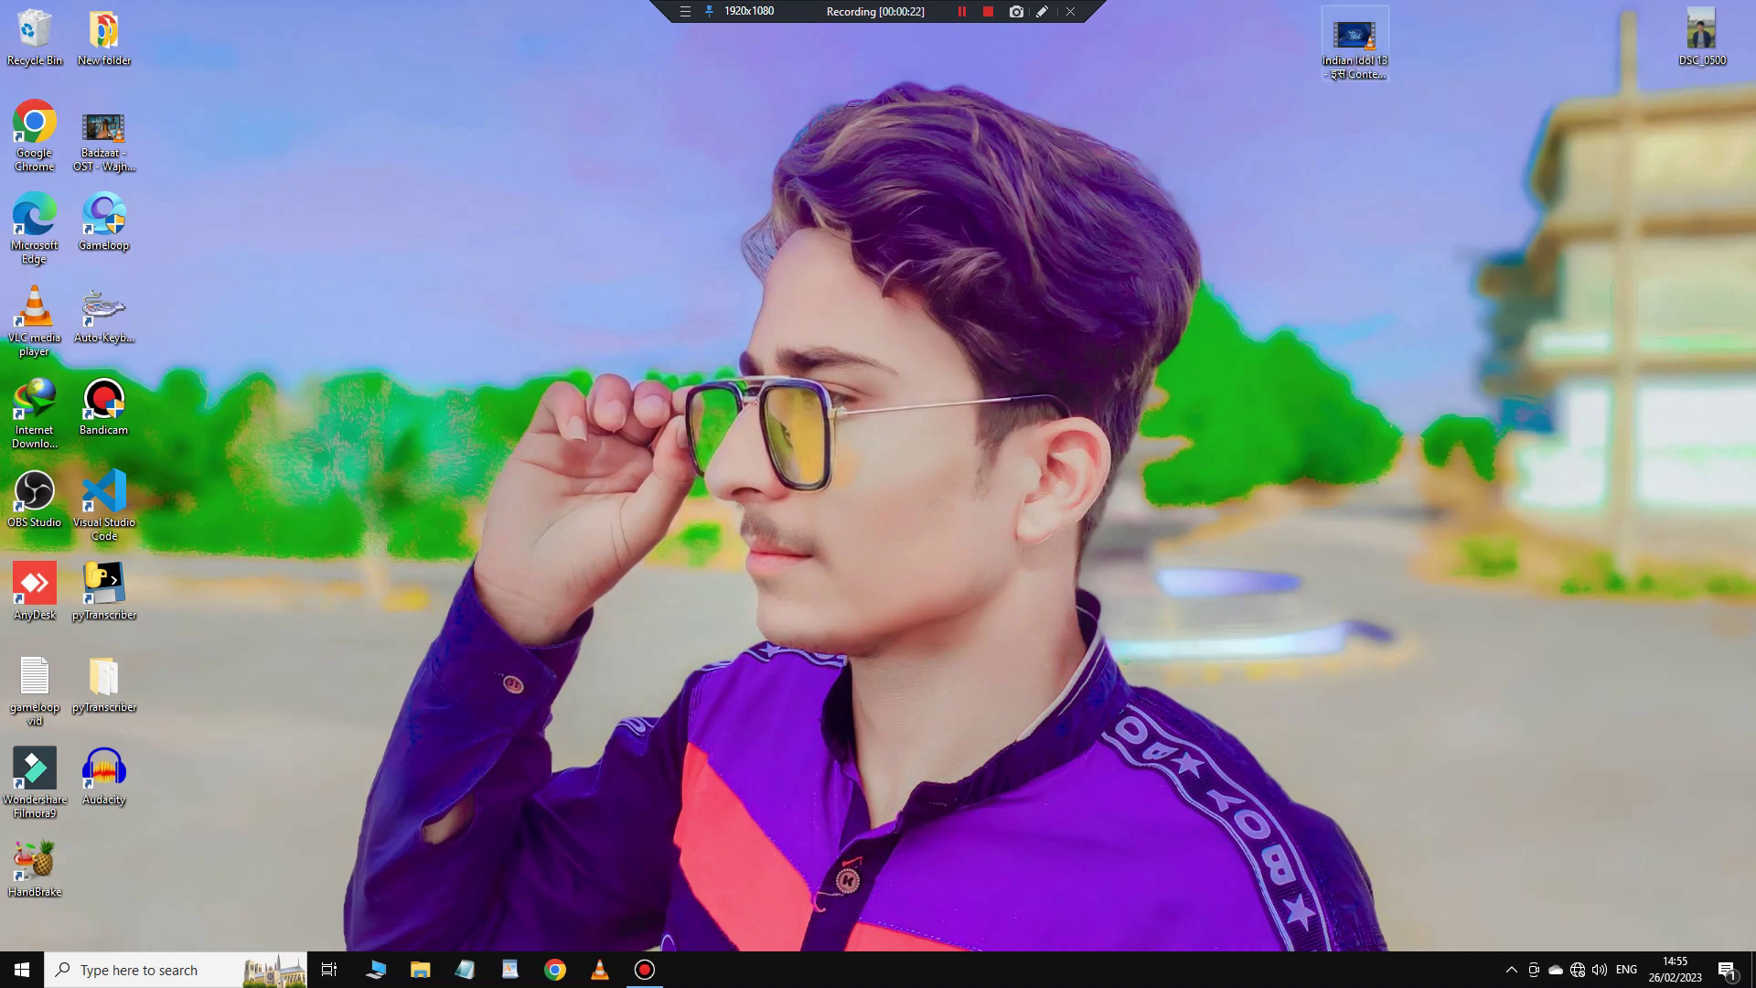
Open the Indian Idol 13 video from the desktop in VLC, skim through its scenes, and close the player.
double_click(1355, 35)
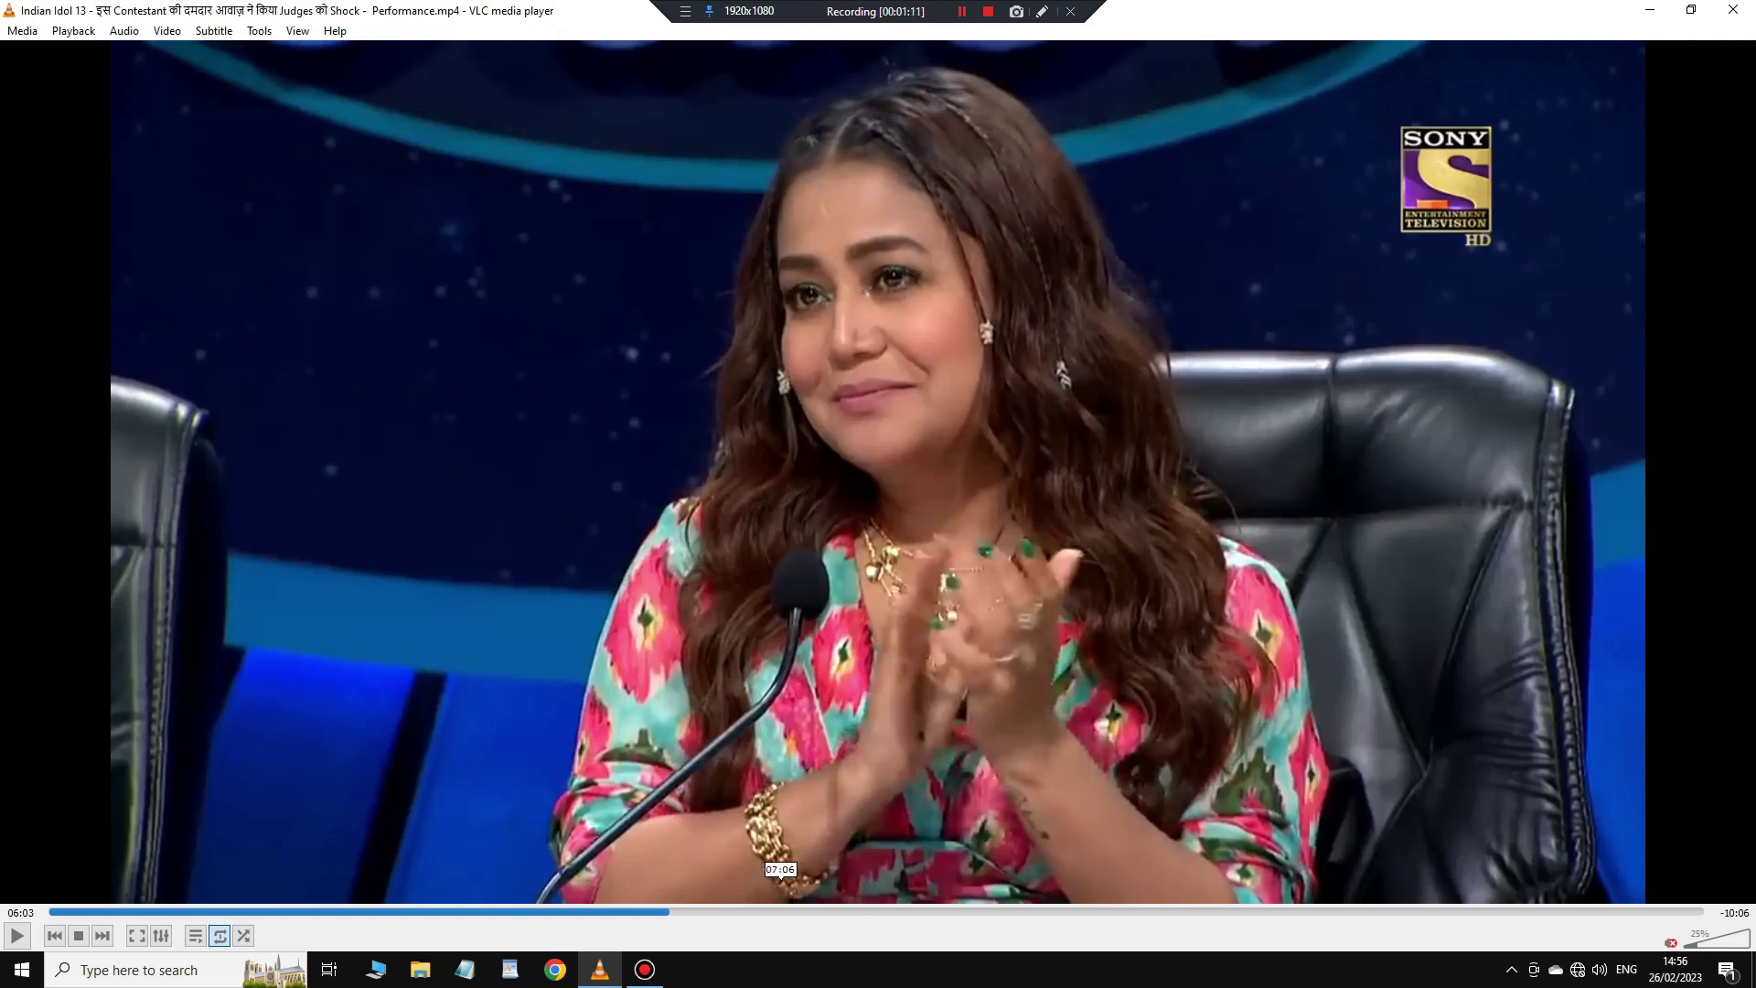
click(727, 911)
click(815, 910)
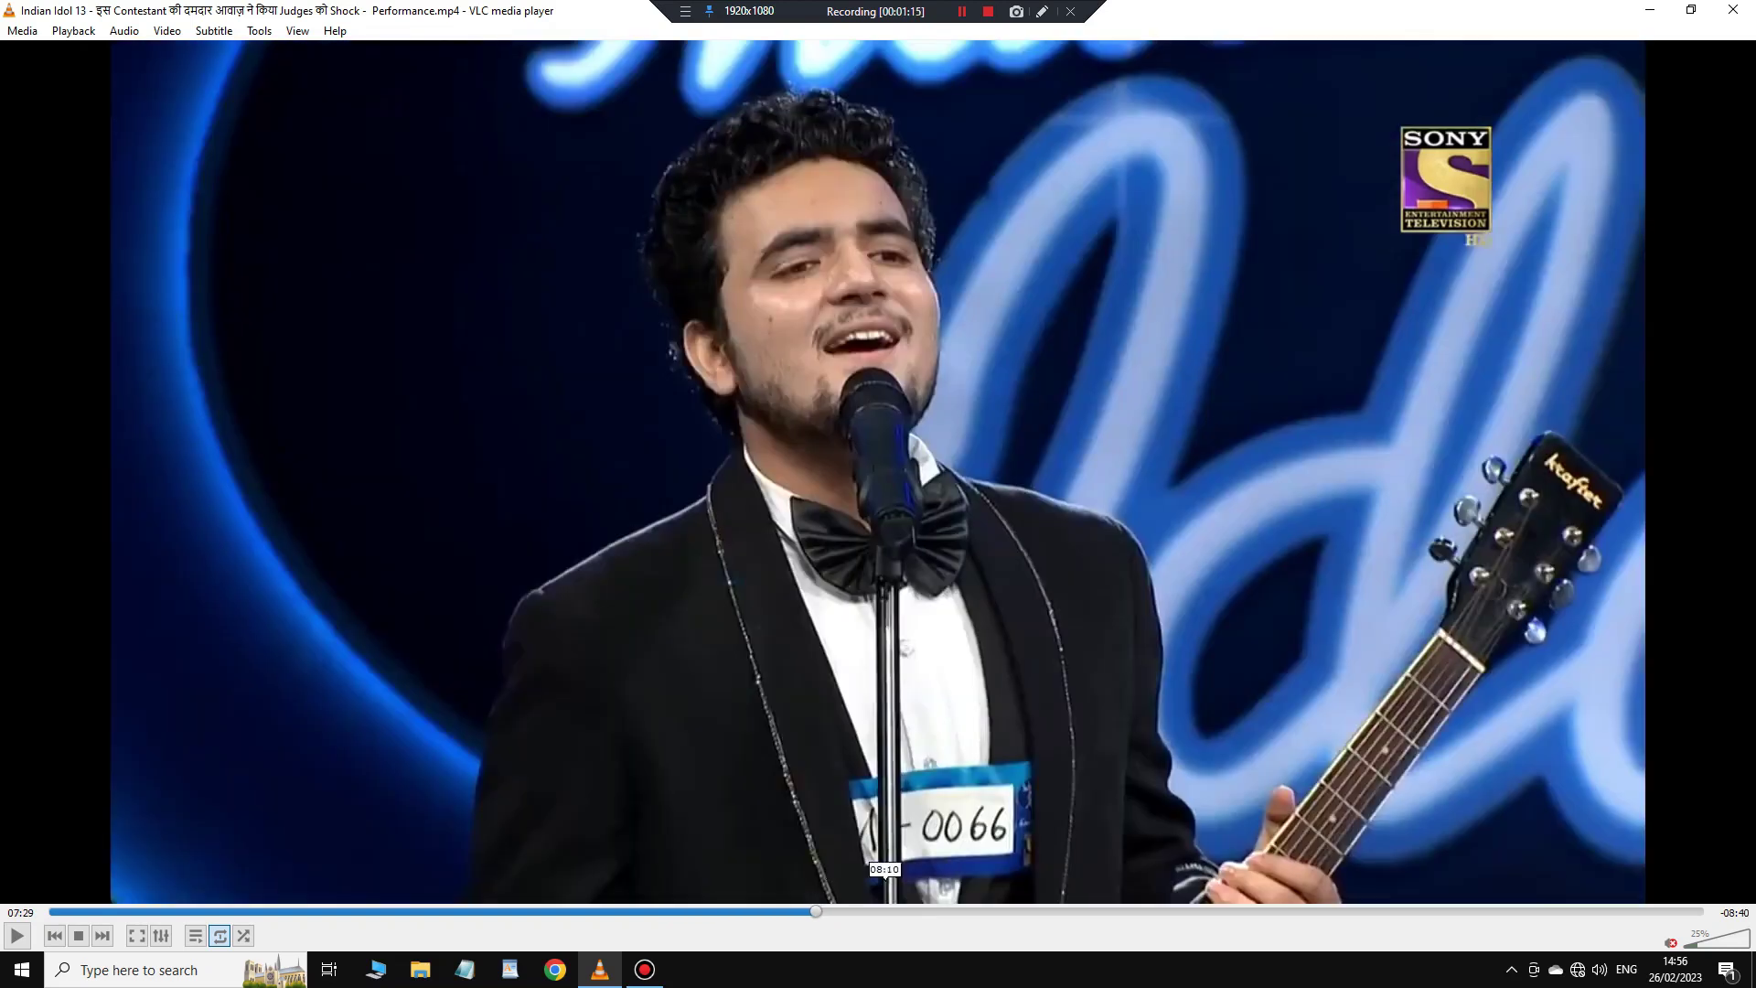
click(885, 911)
click(982, 911)
click(1067, 911)
click(1103, 911)
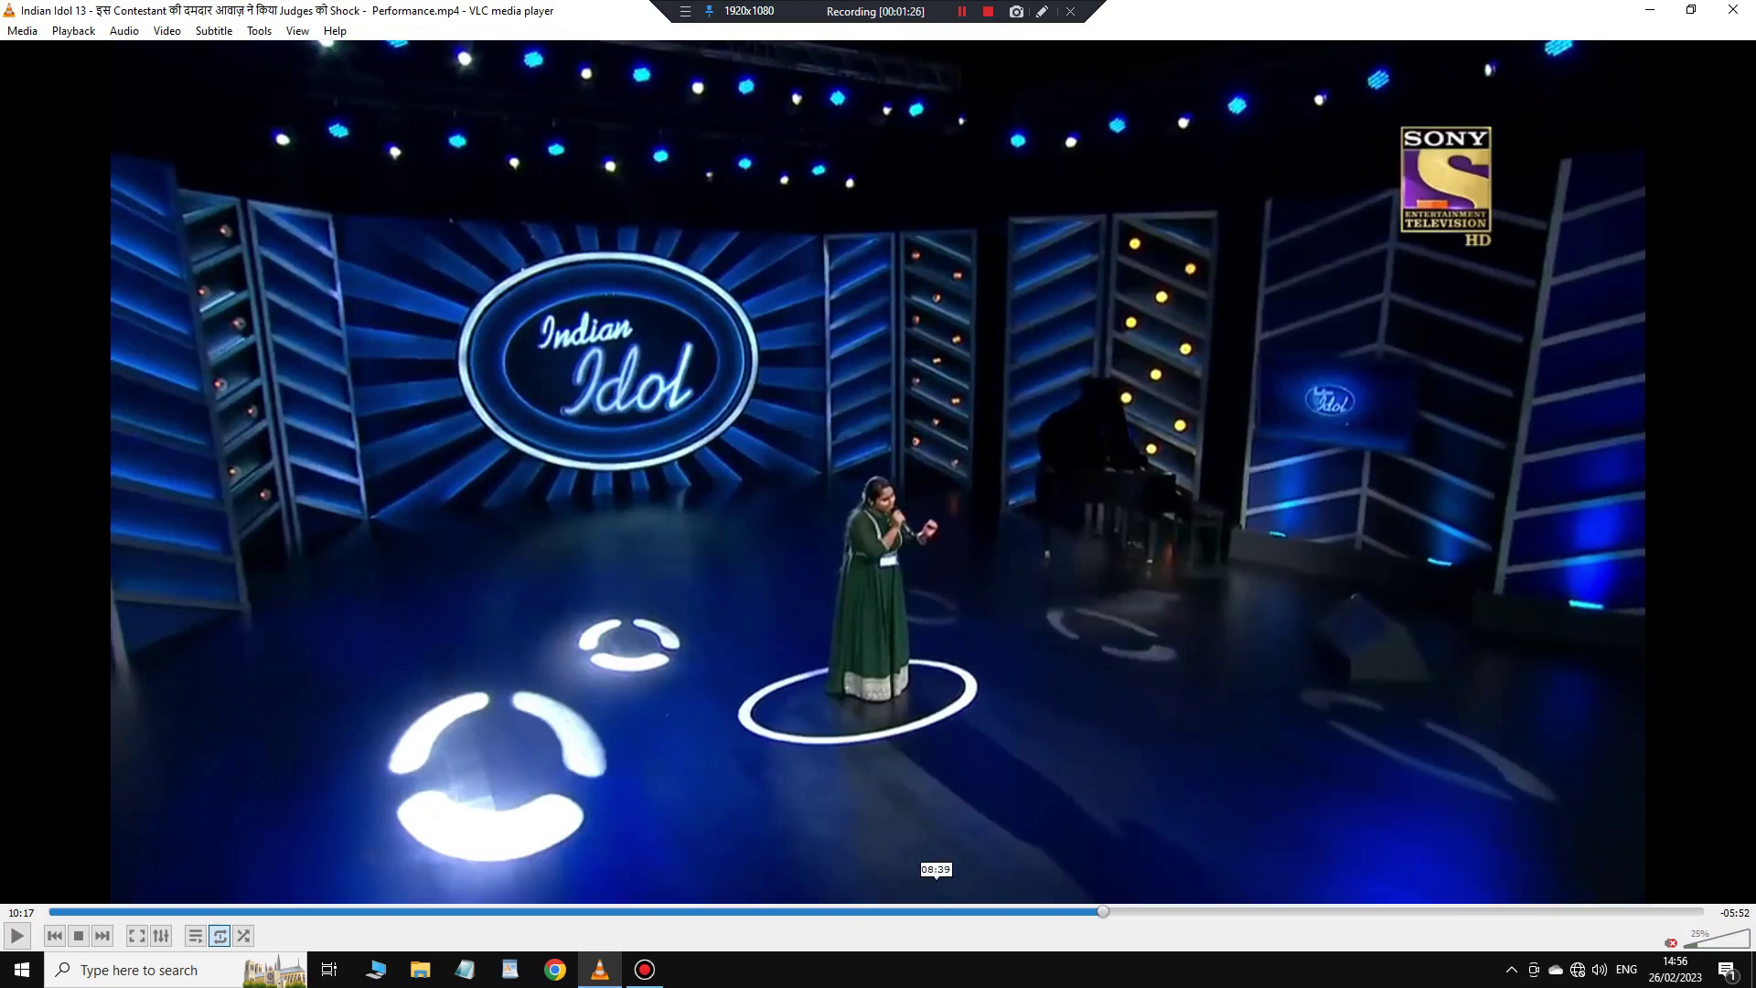
click(802, 911)
click(753, 911)
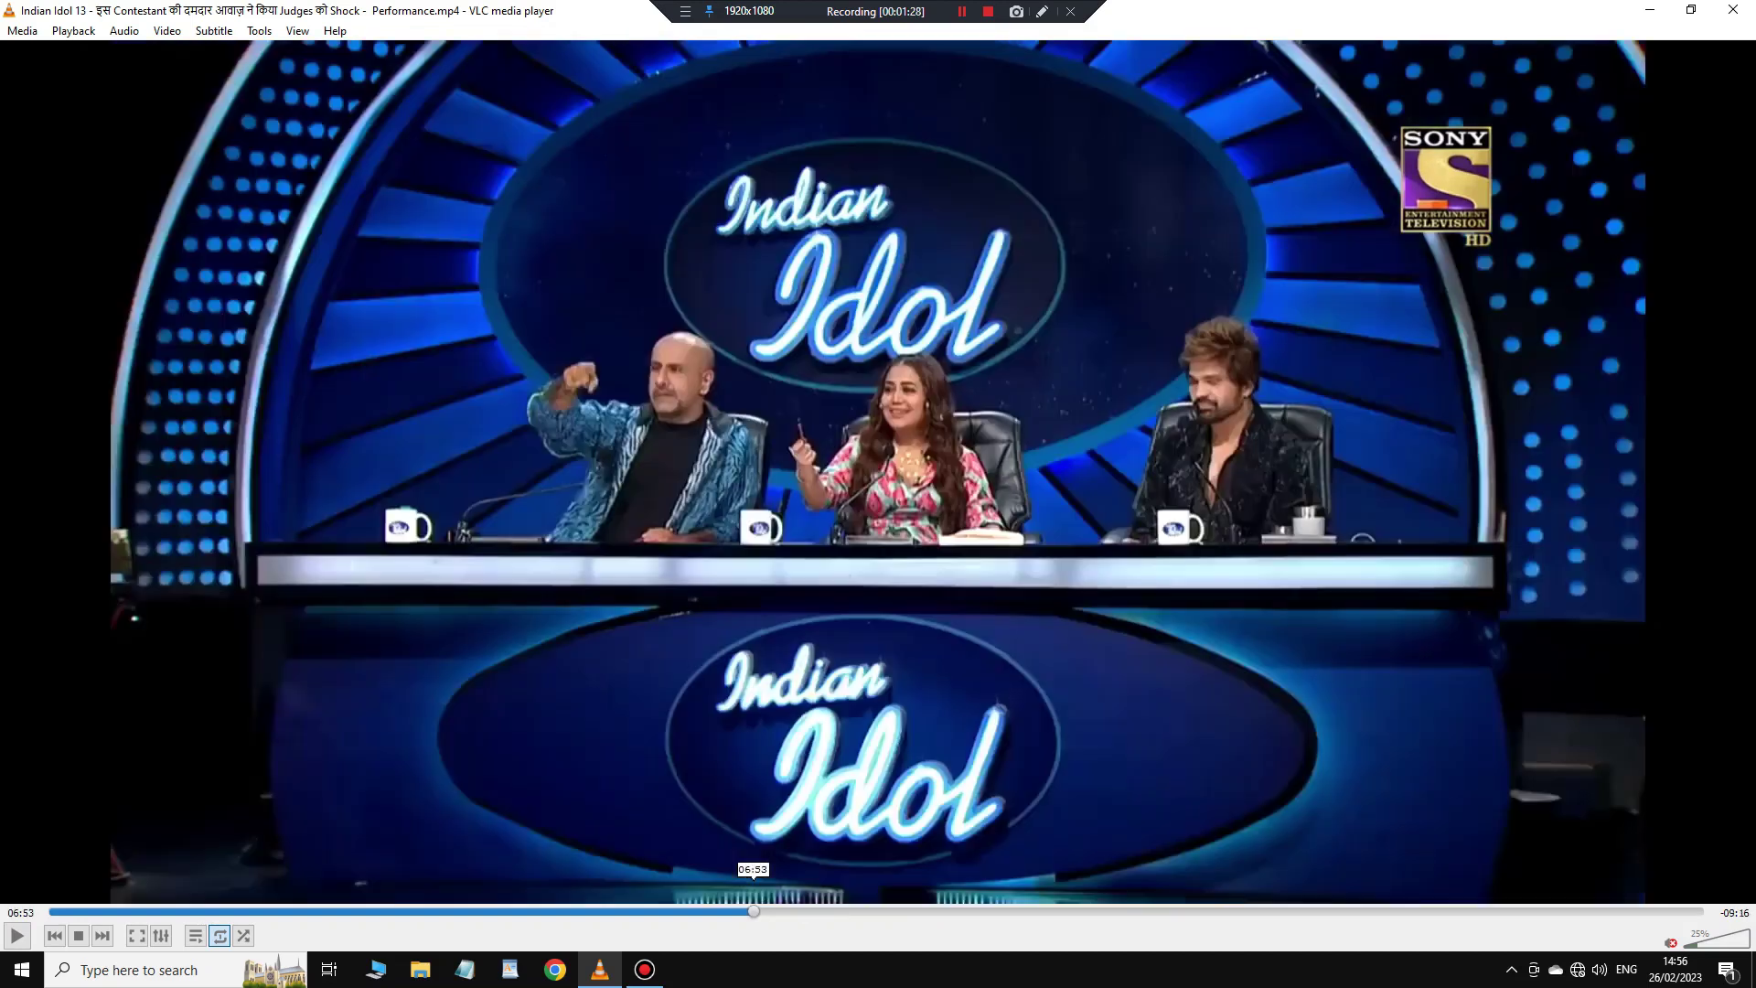
click(766, 911)
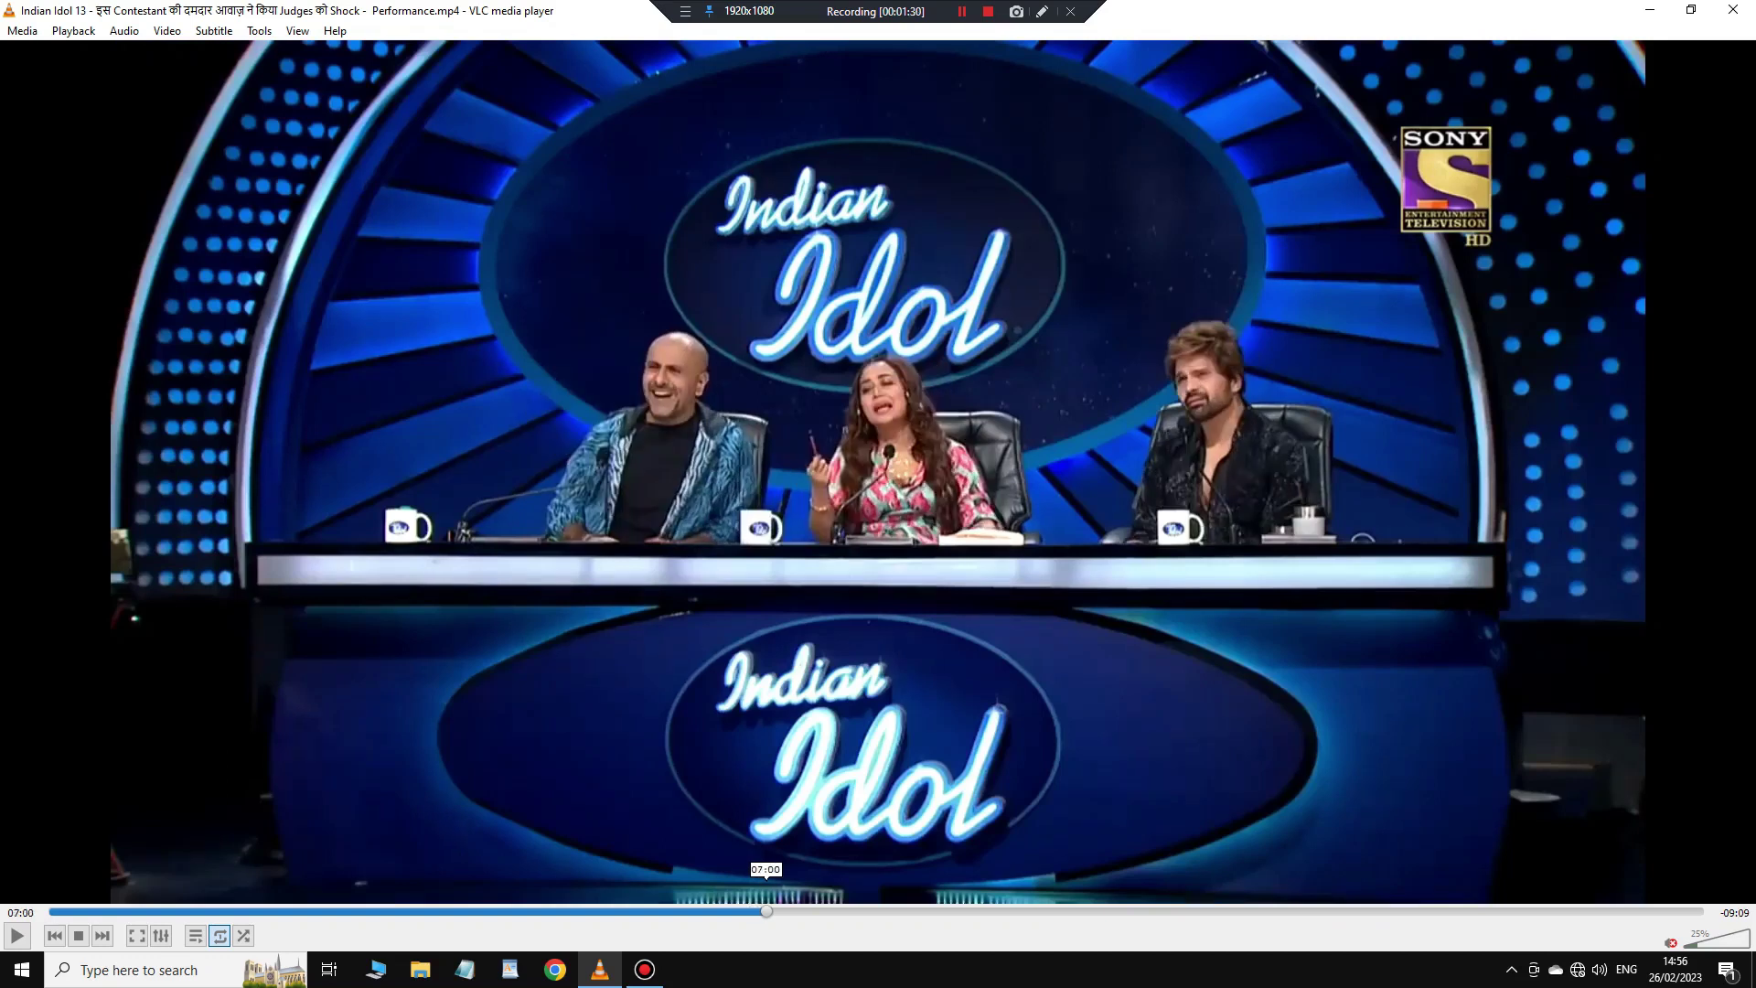
click(746, 911)
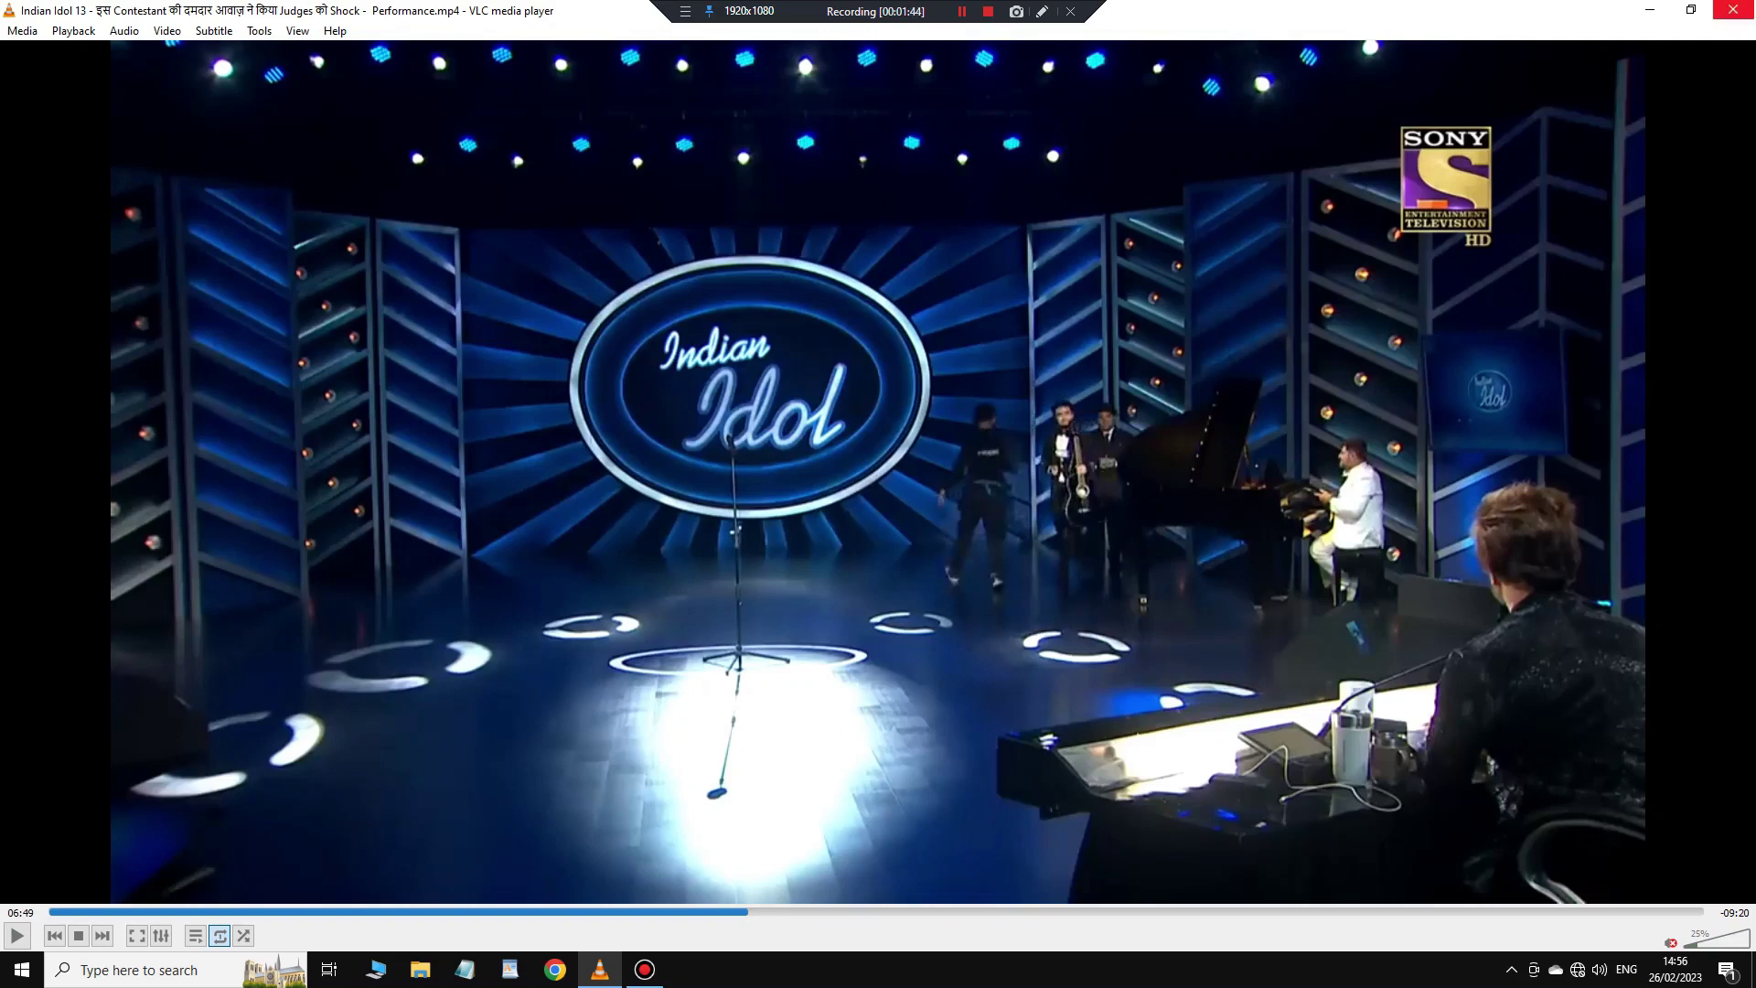
click(1733, 10)
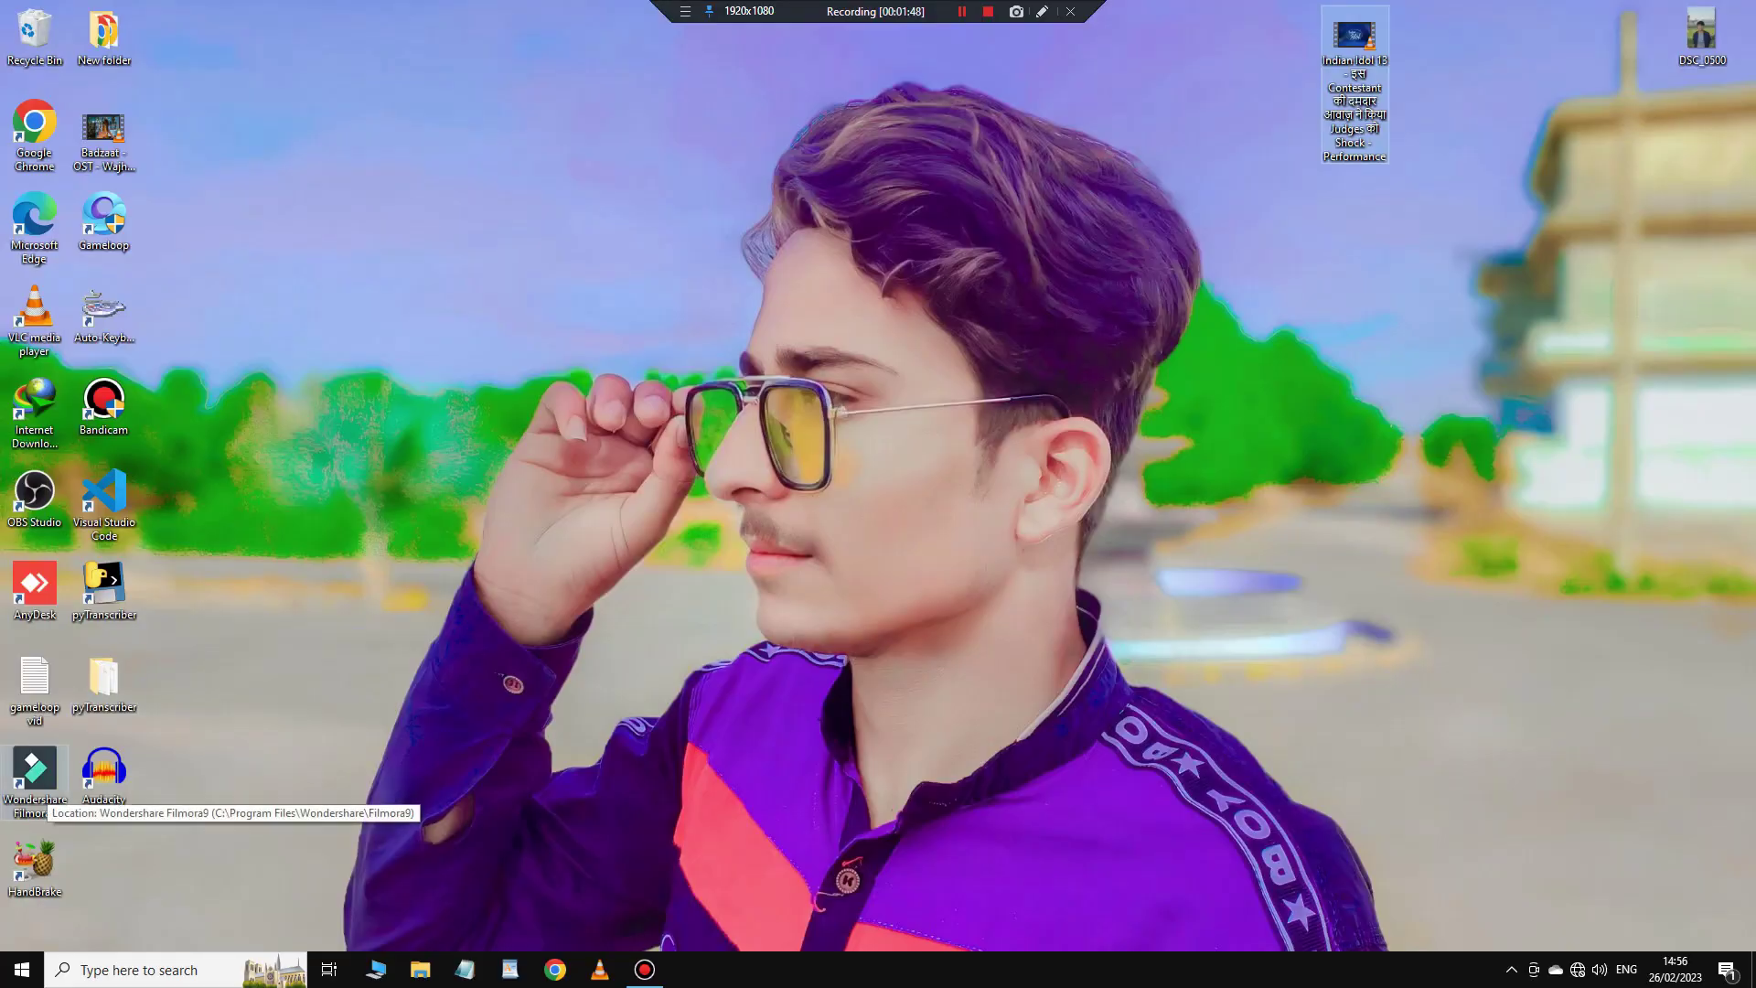
Open Wondershare Filmora9 and import the Indian Idol 13 performance video from the Desktop folder.
double_click(35, 772)
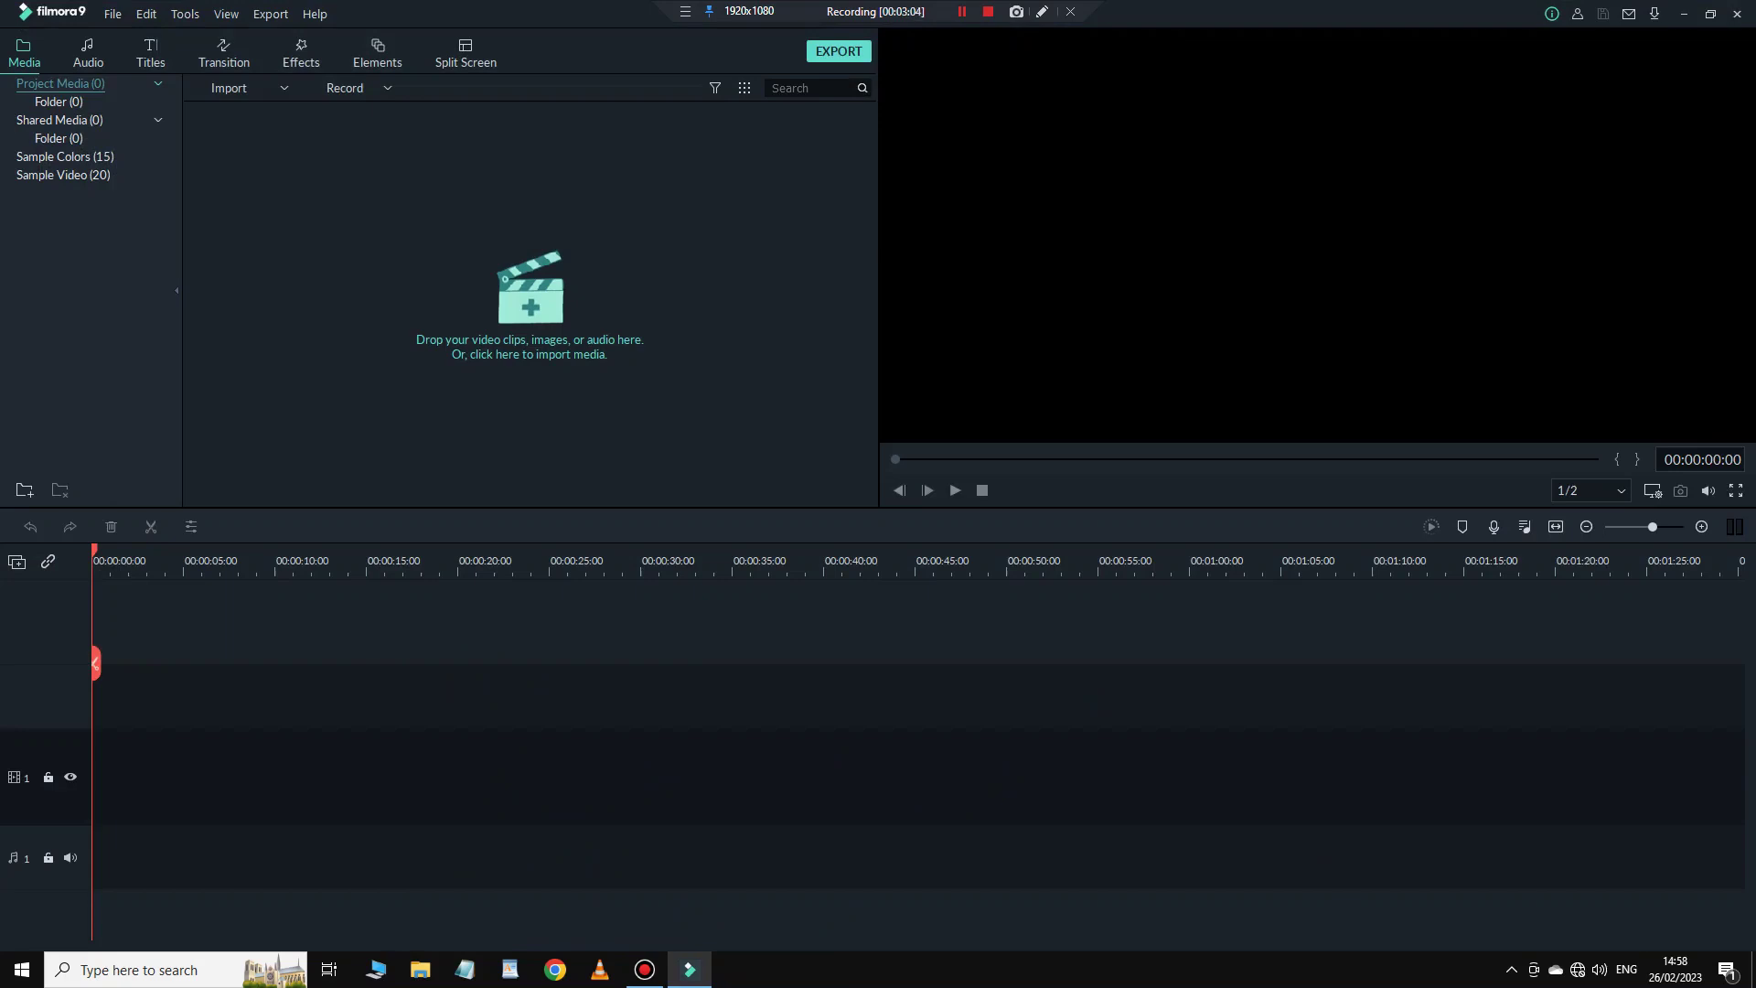
key(ctrl+i)
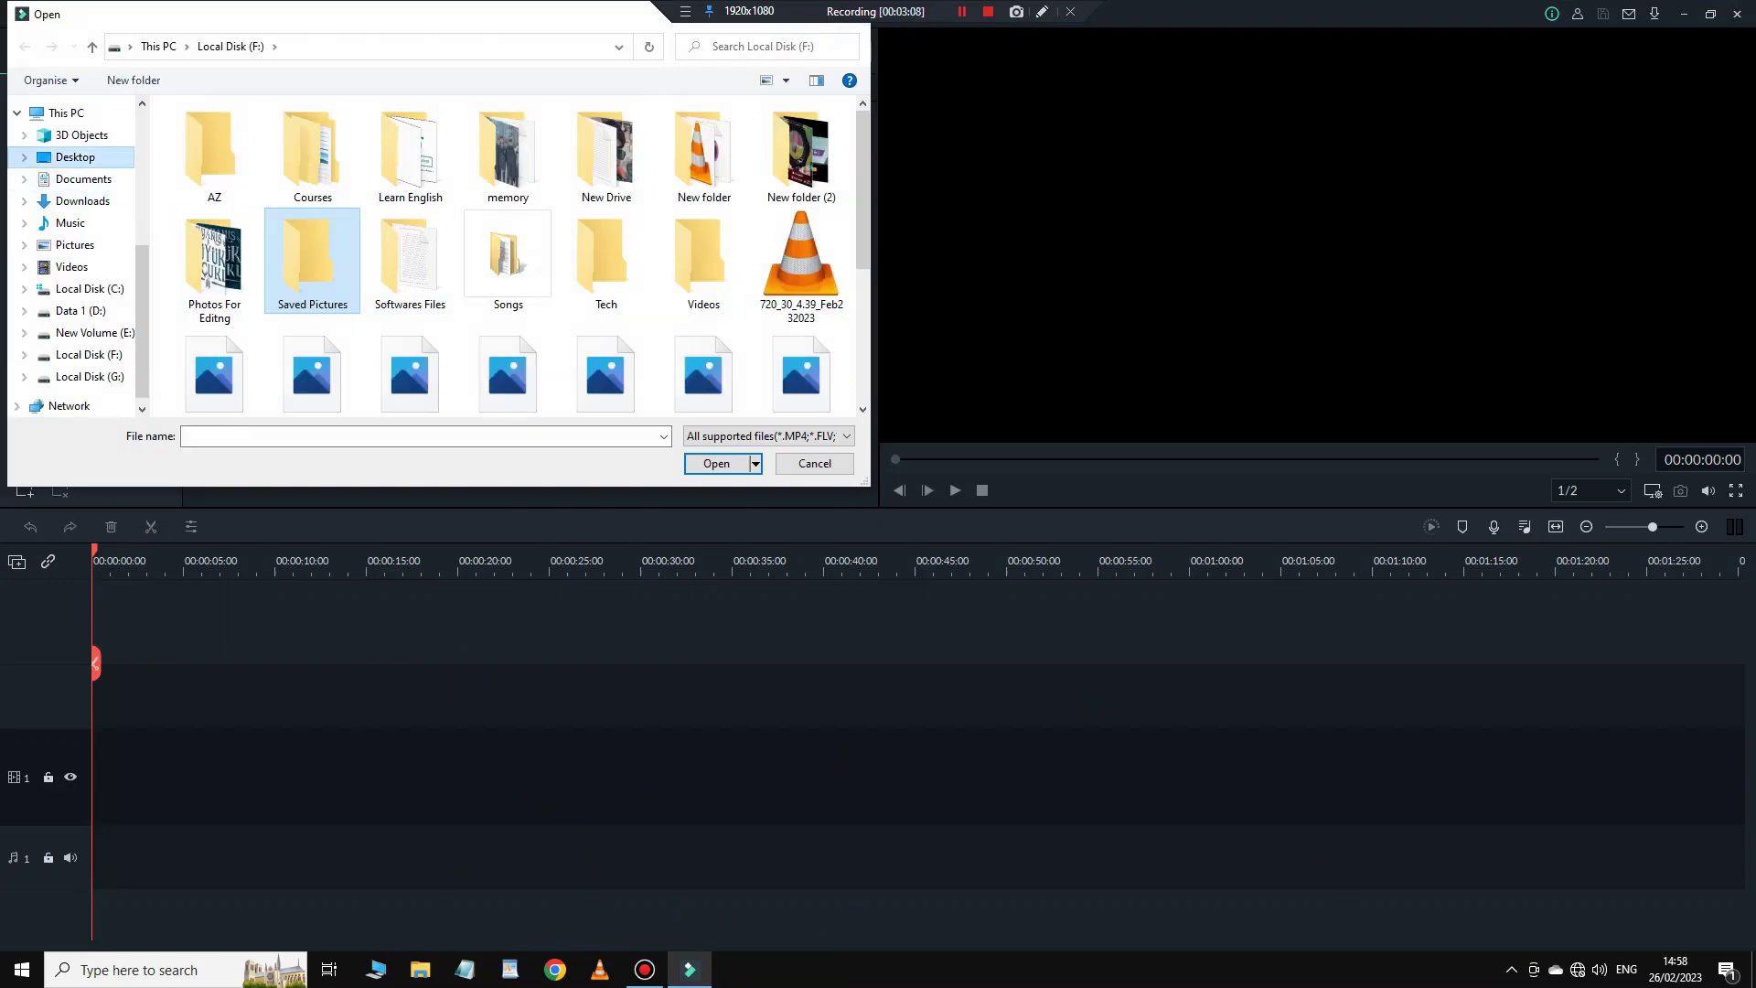
click(75, 157)
click(289, 210)
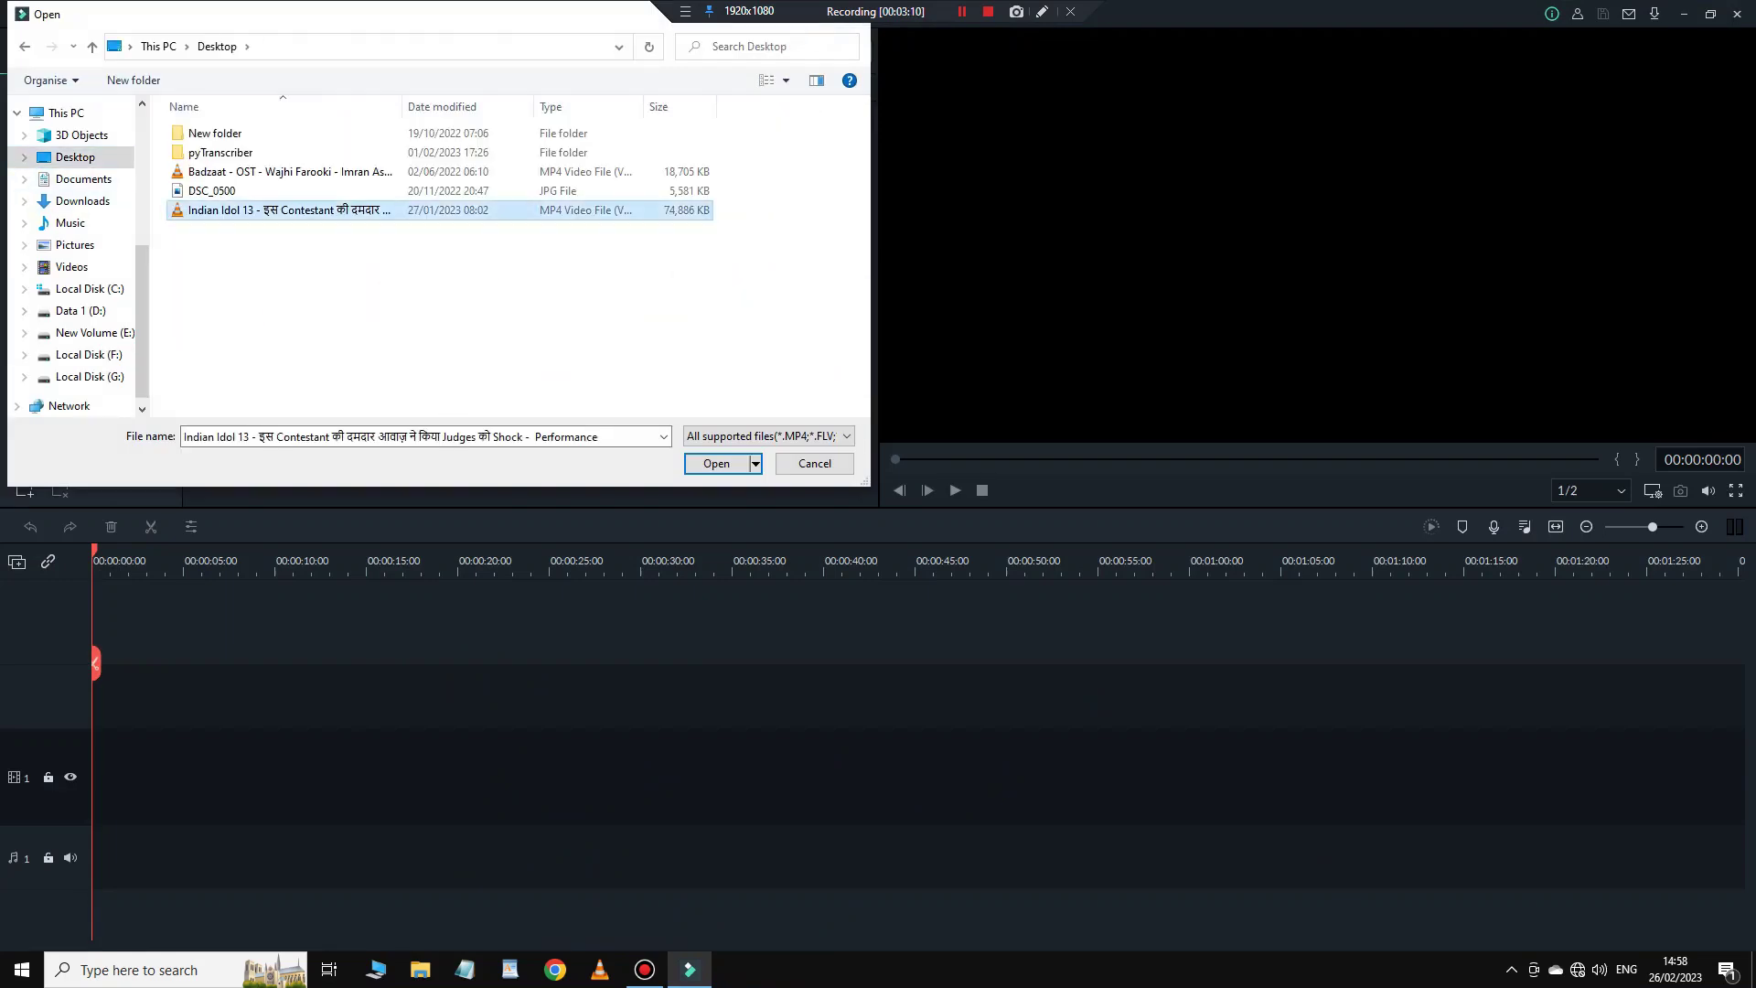
click(717, 463)
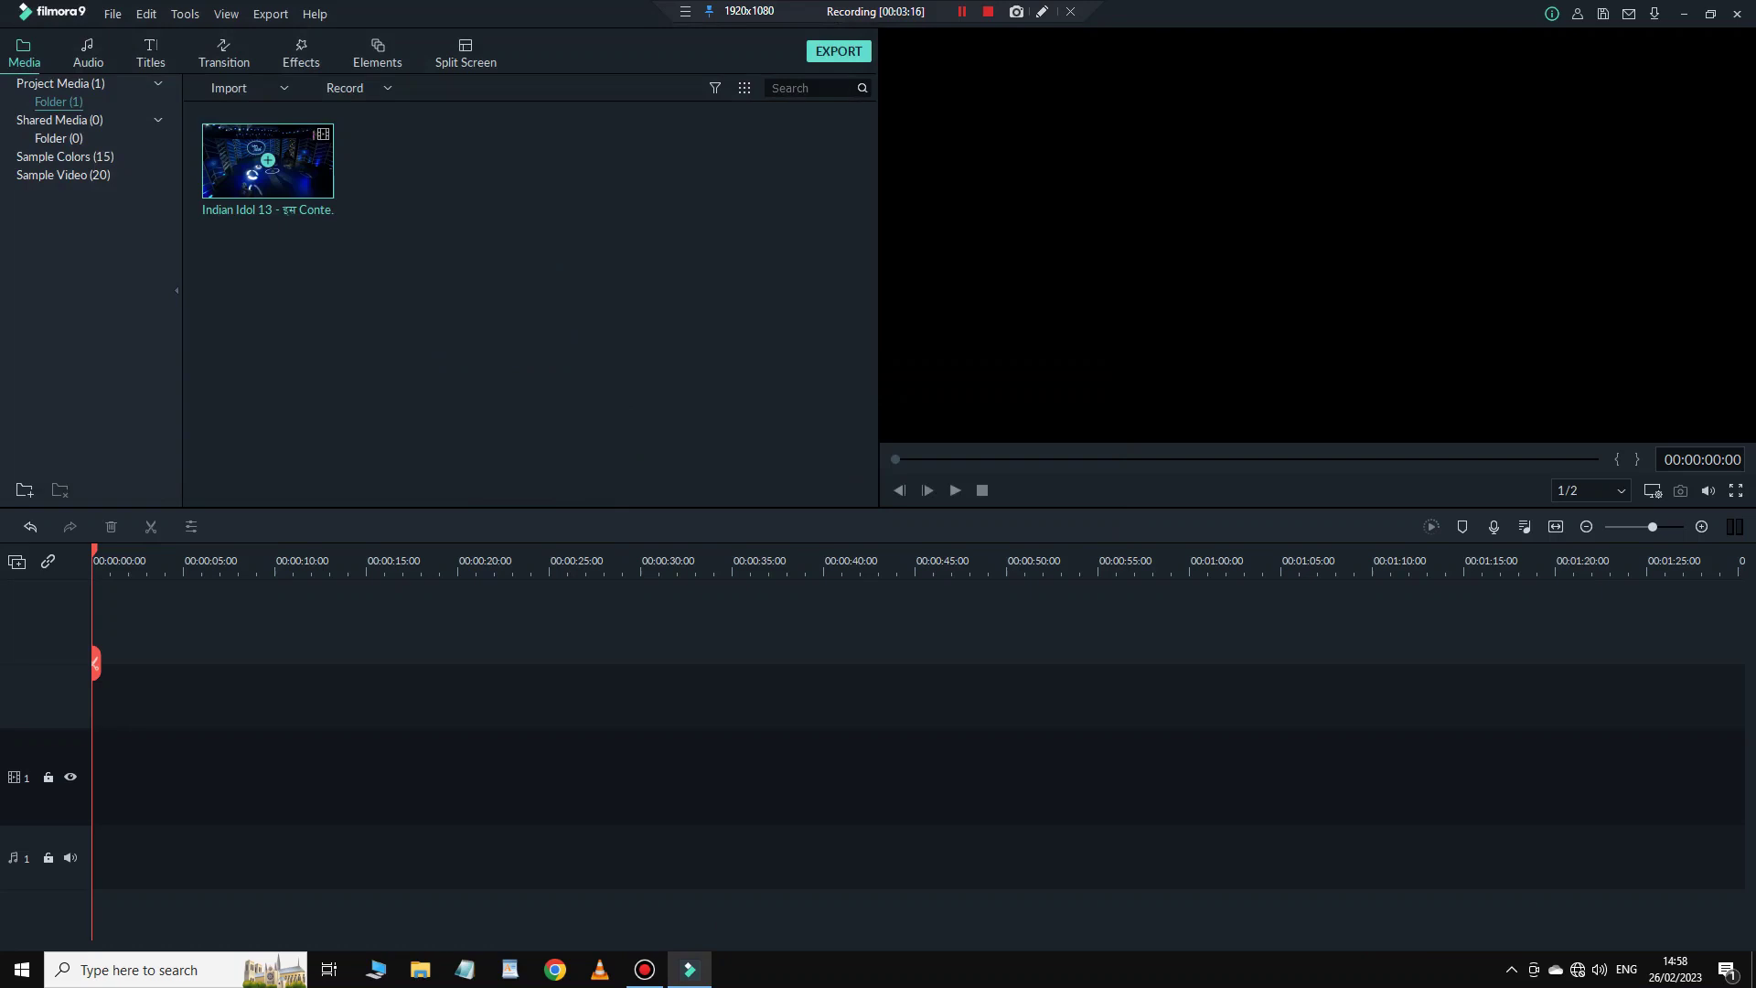
Add the imported clip to the timeline, matching the project to 1280 x 720 25fps, and move the playhead to 00:08:45:02.
click(267, 160)
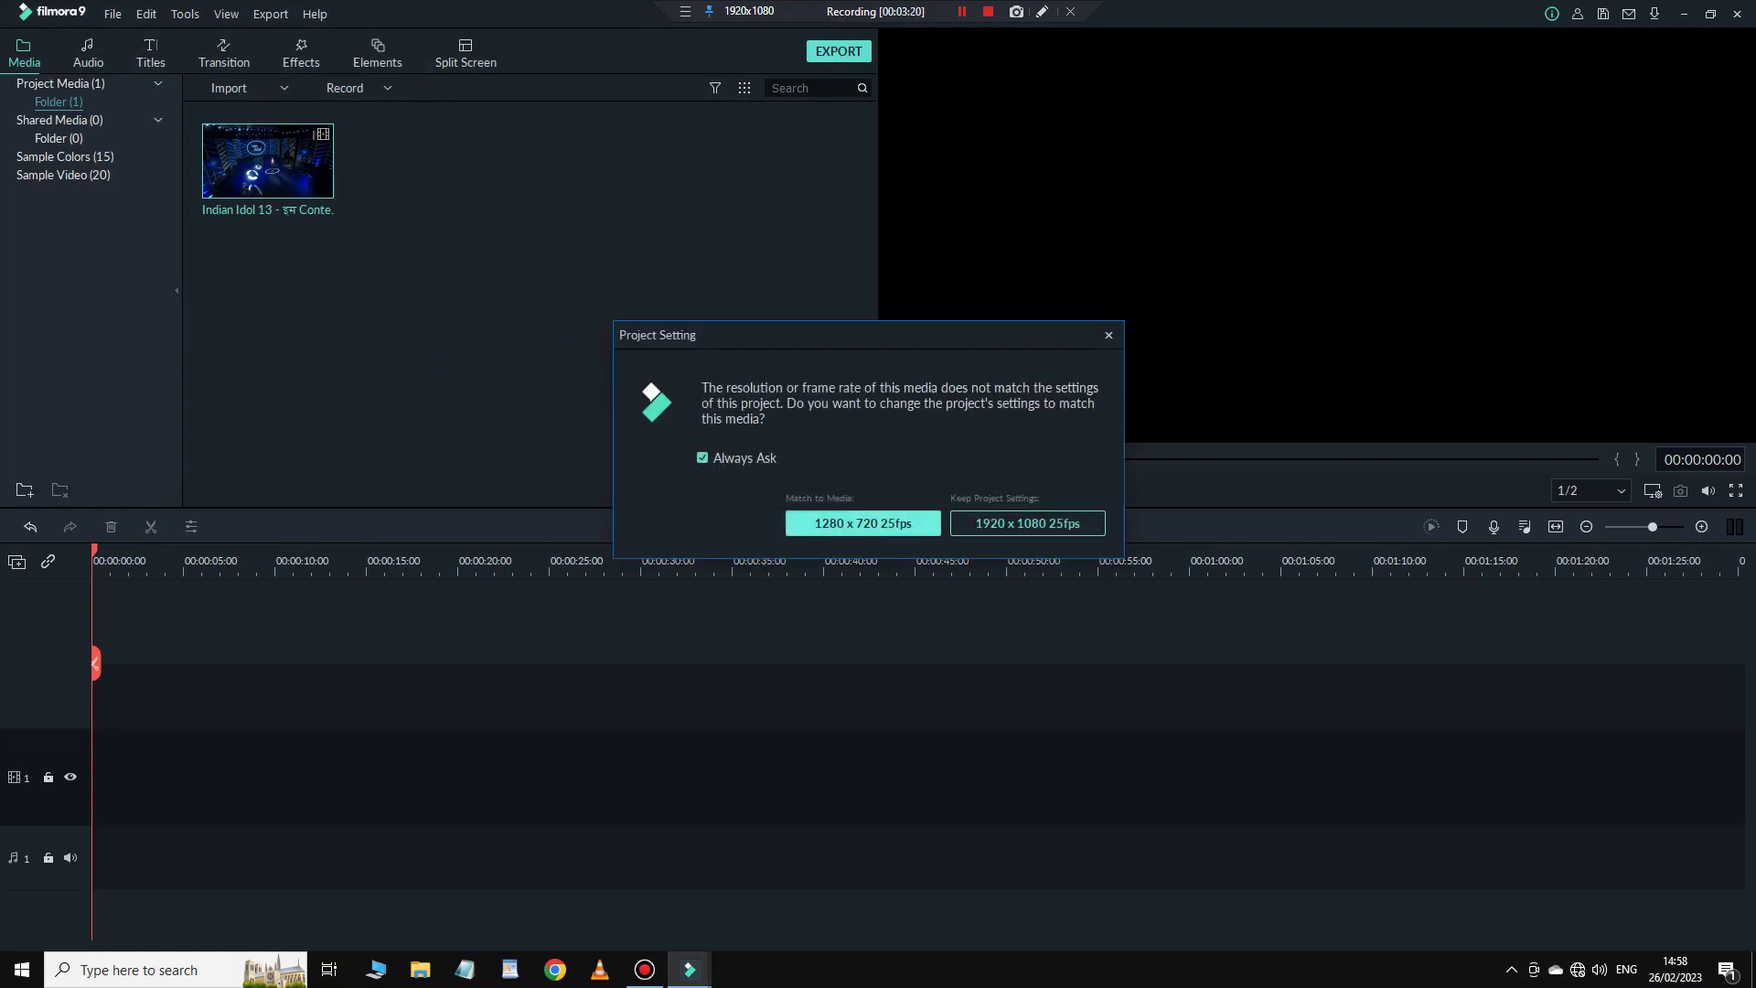
click(861, 523)
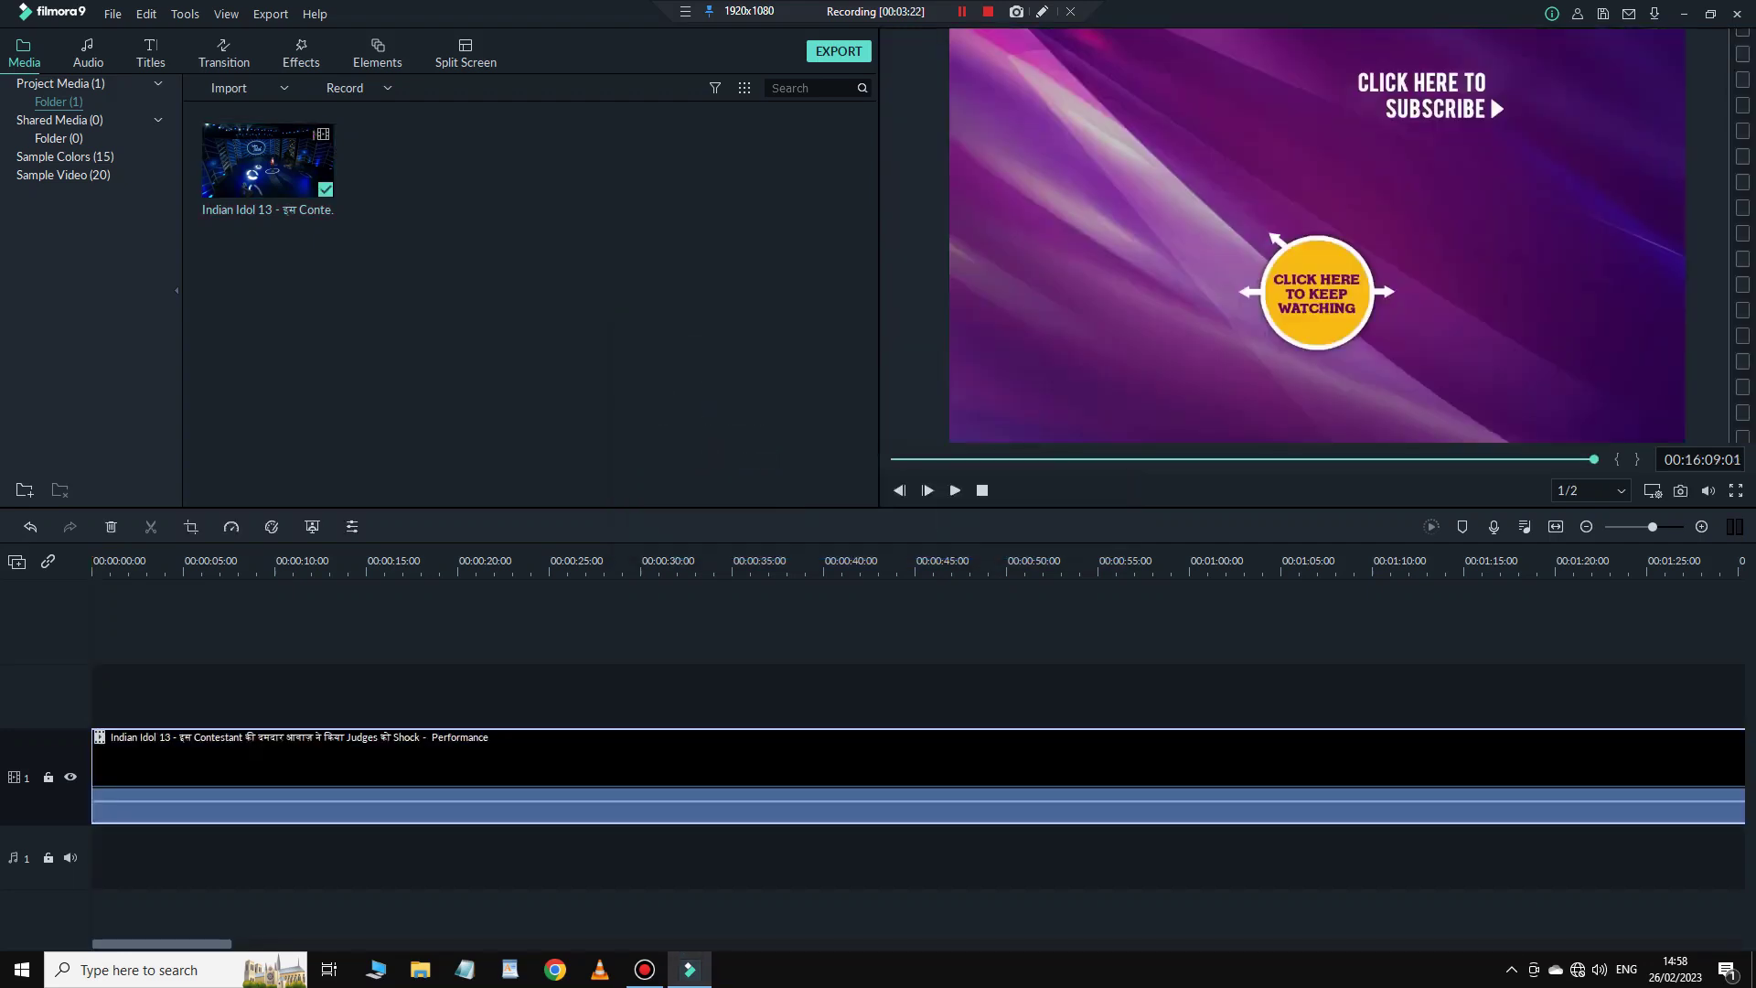
drag(1593, 459, 1273, 459)
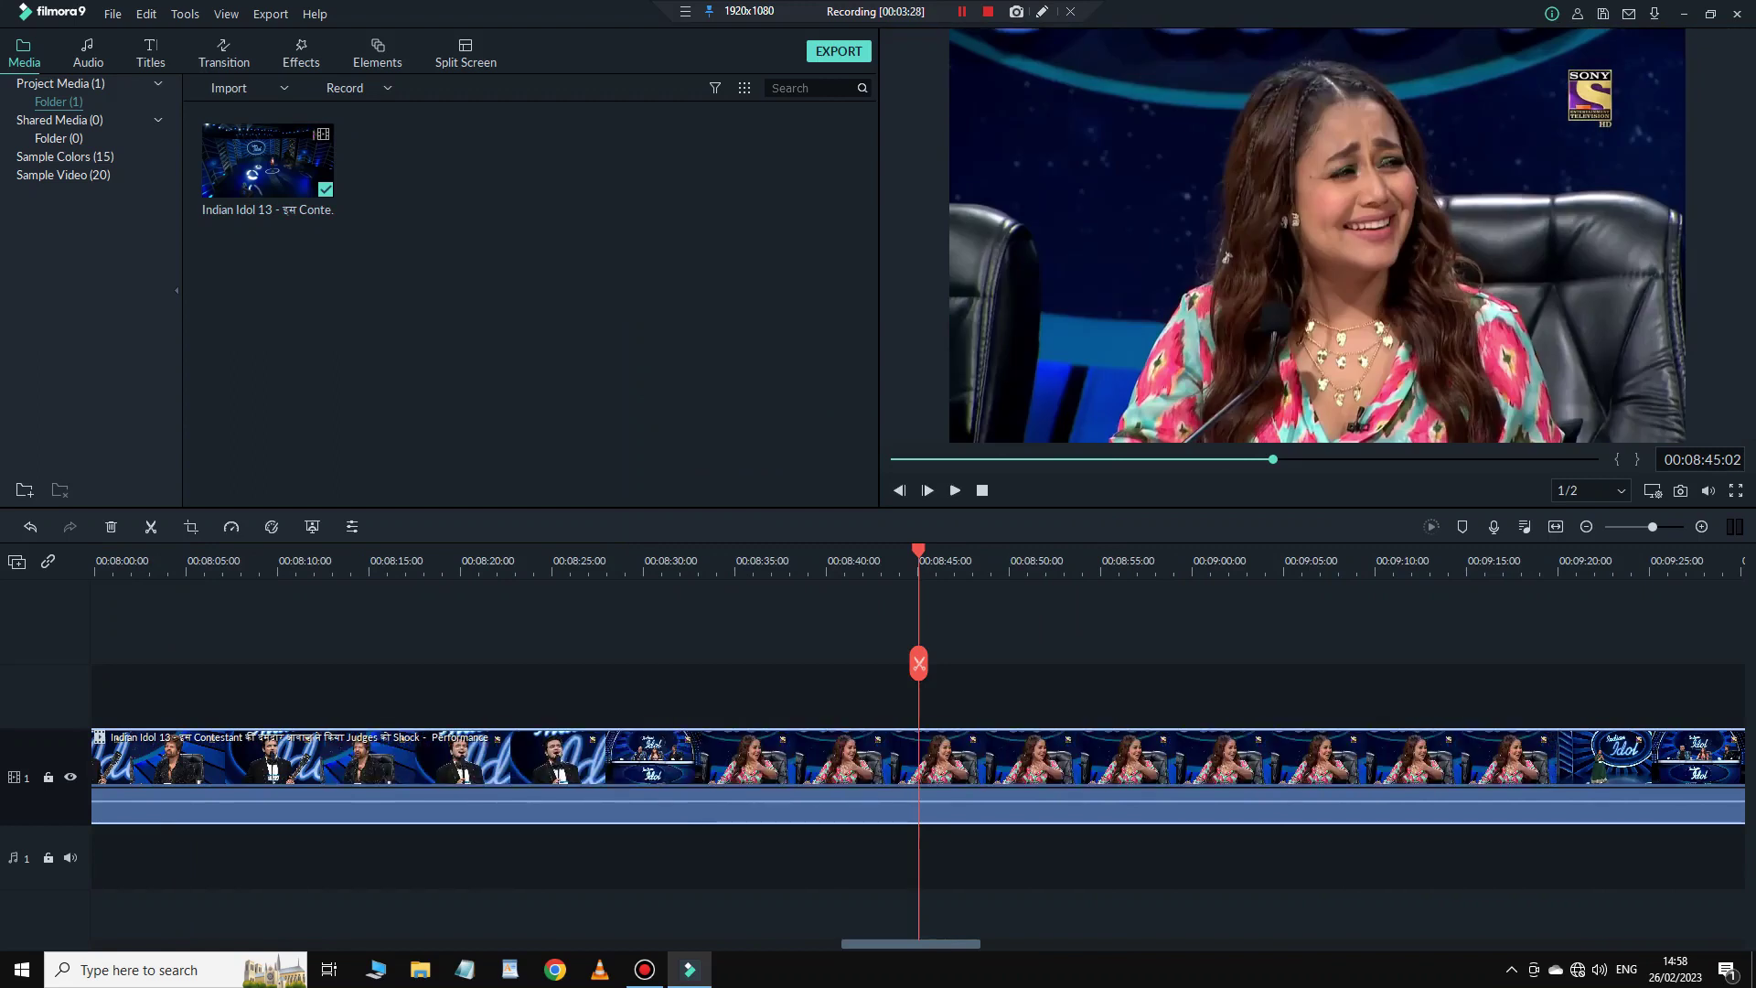
Change the project's aspect ratio to 1:1 (Instagram) with a 1080 x 1080 resolution.
click(112, 13)
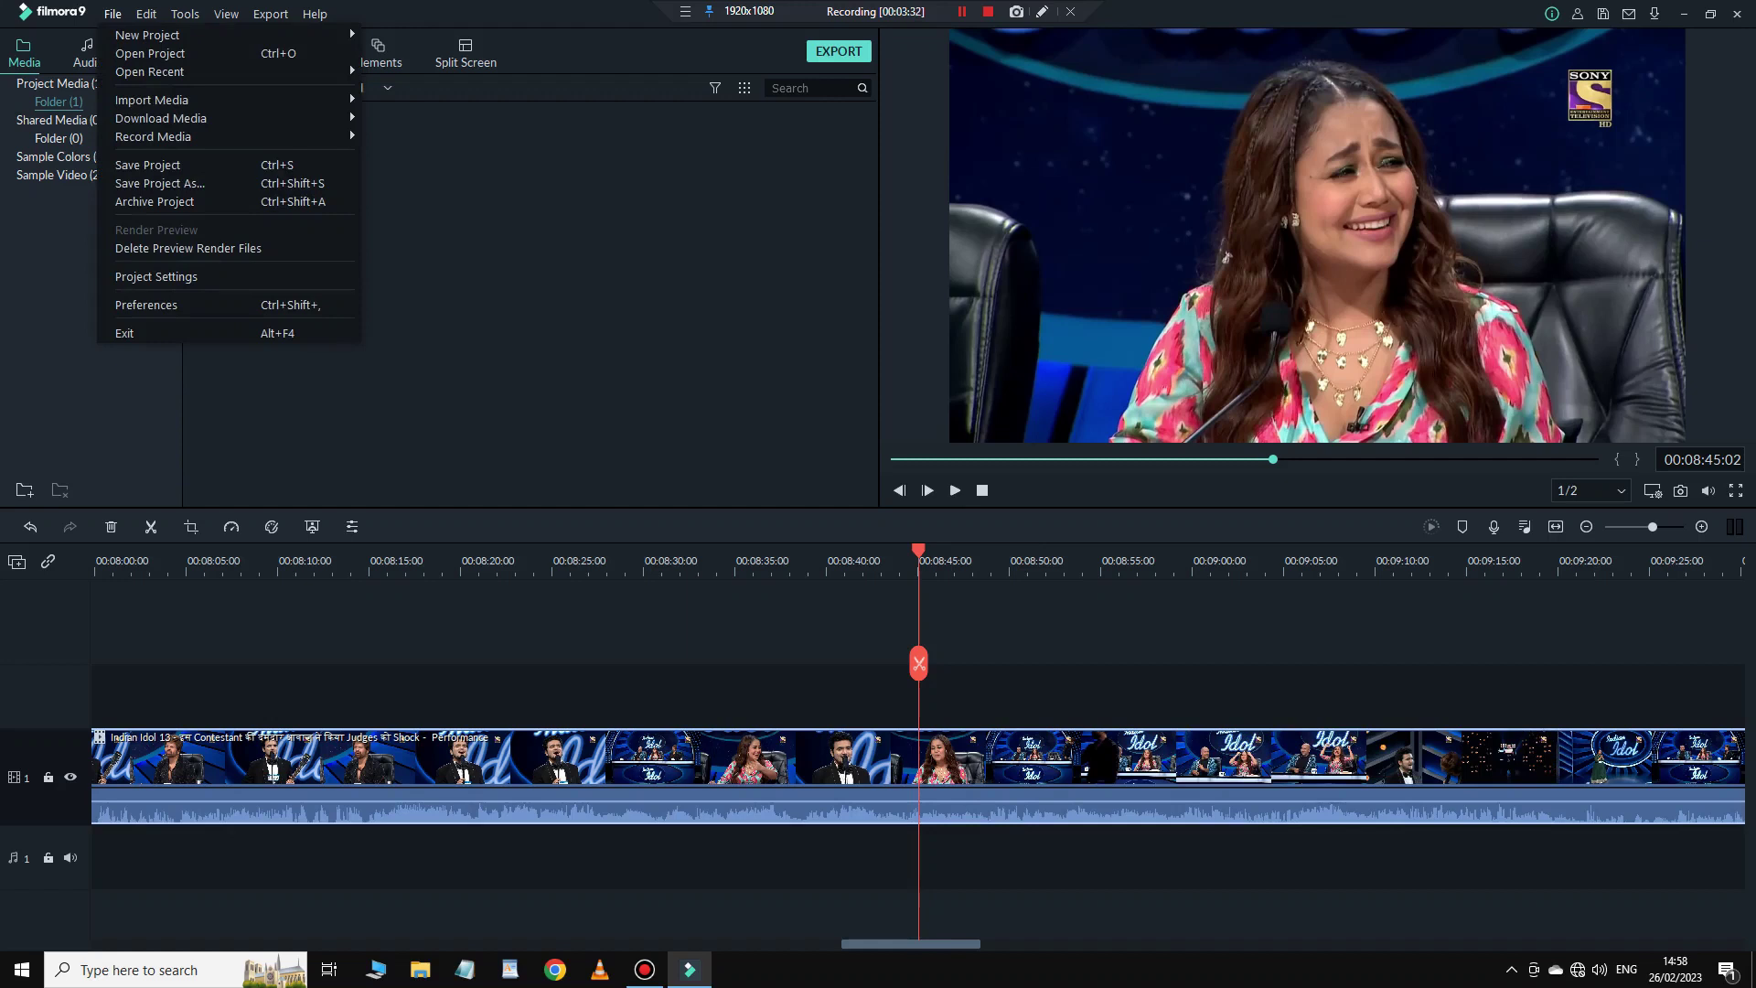
click(156, 276)
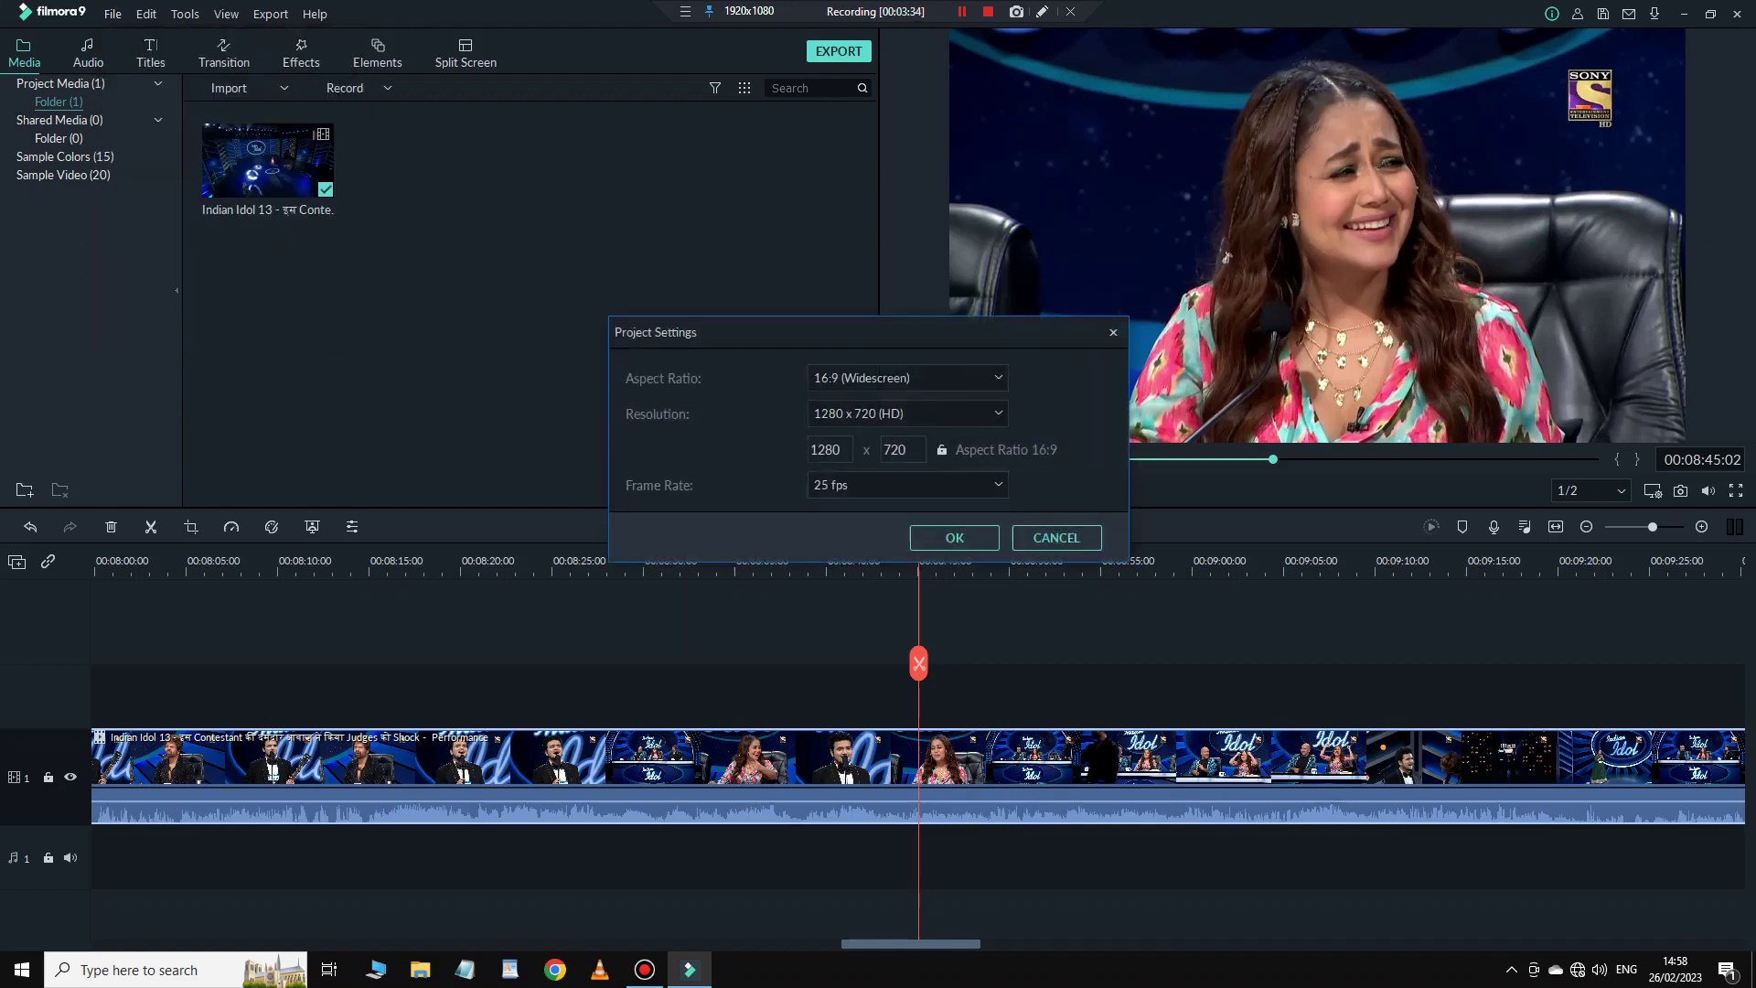
click(906, 377)
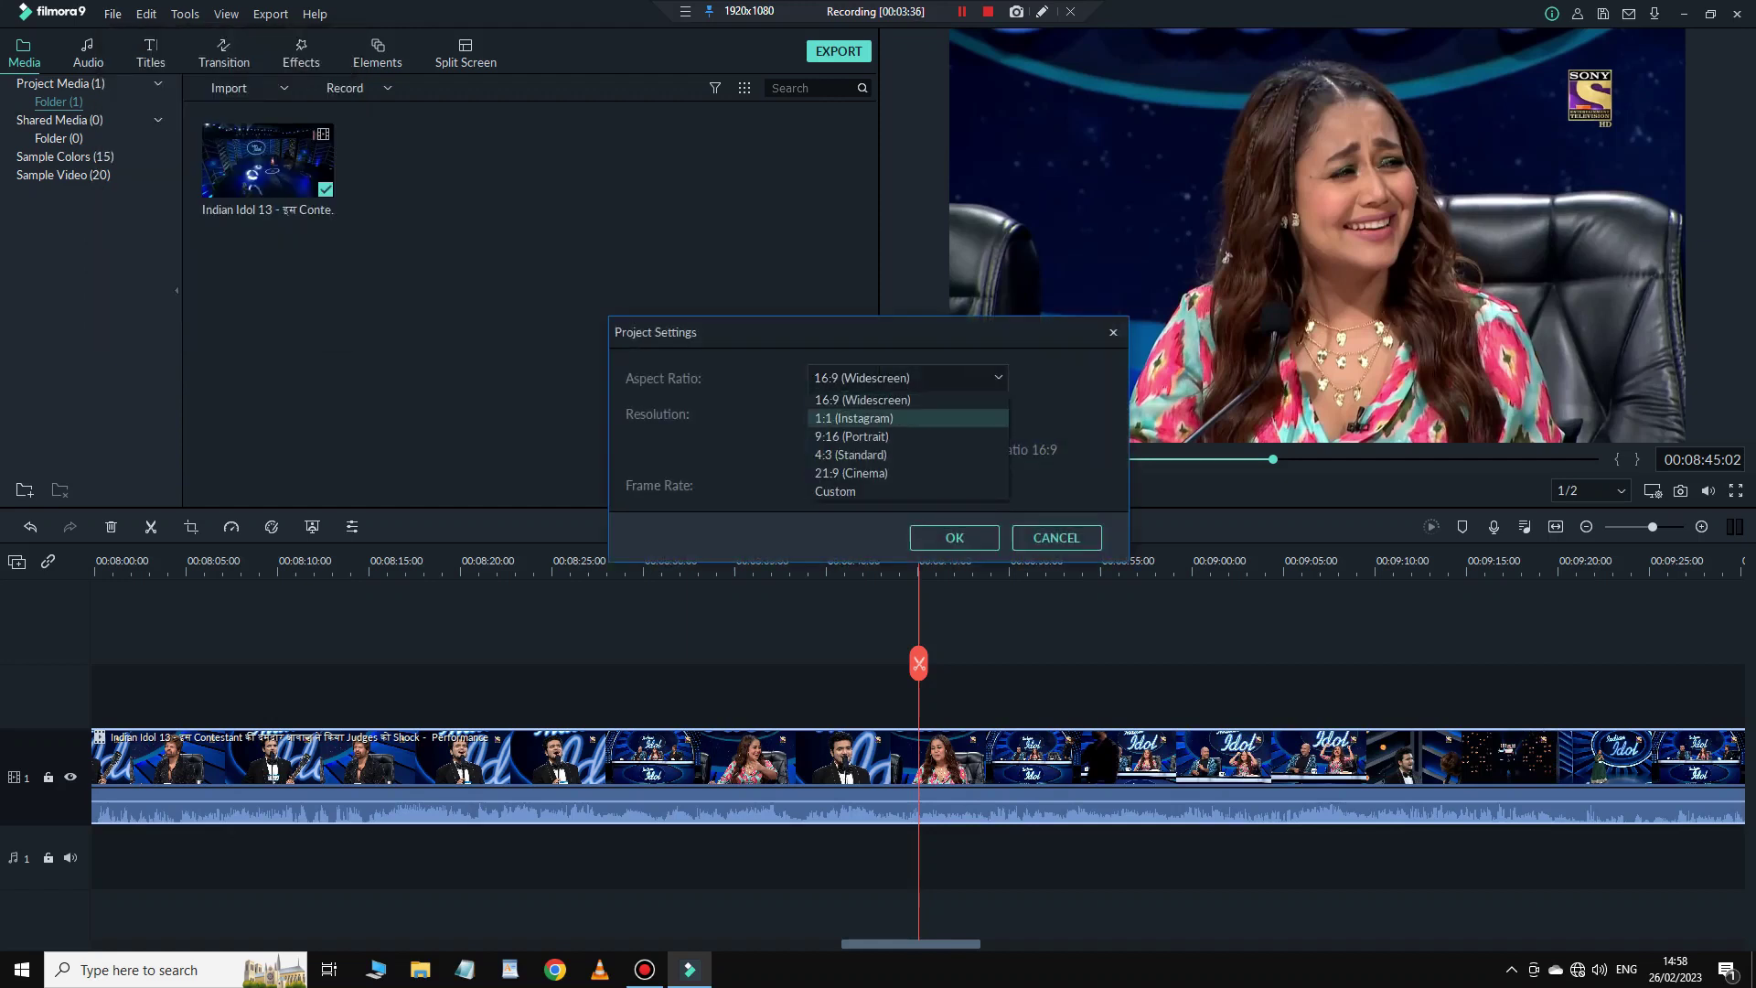
click(855, 418)
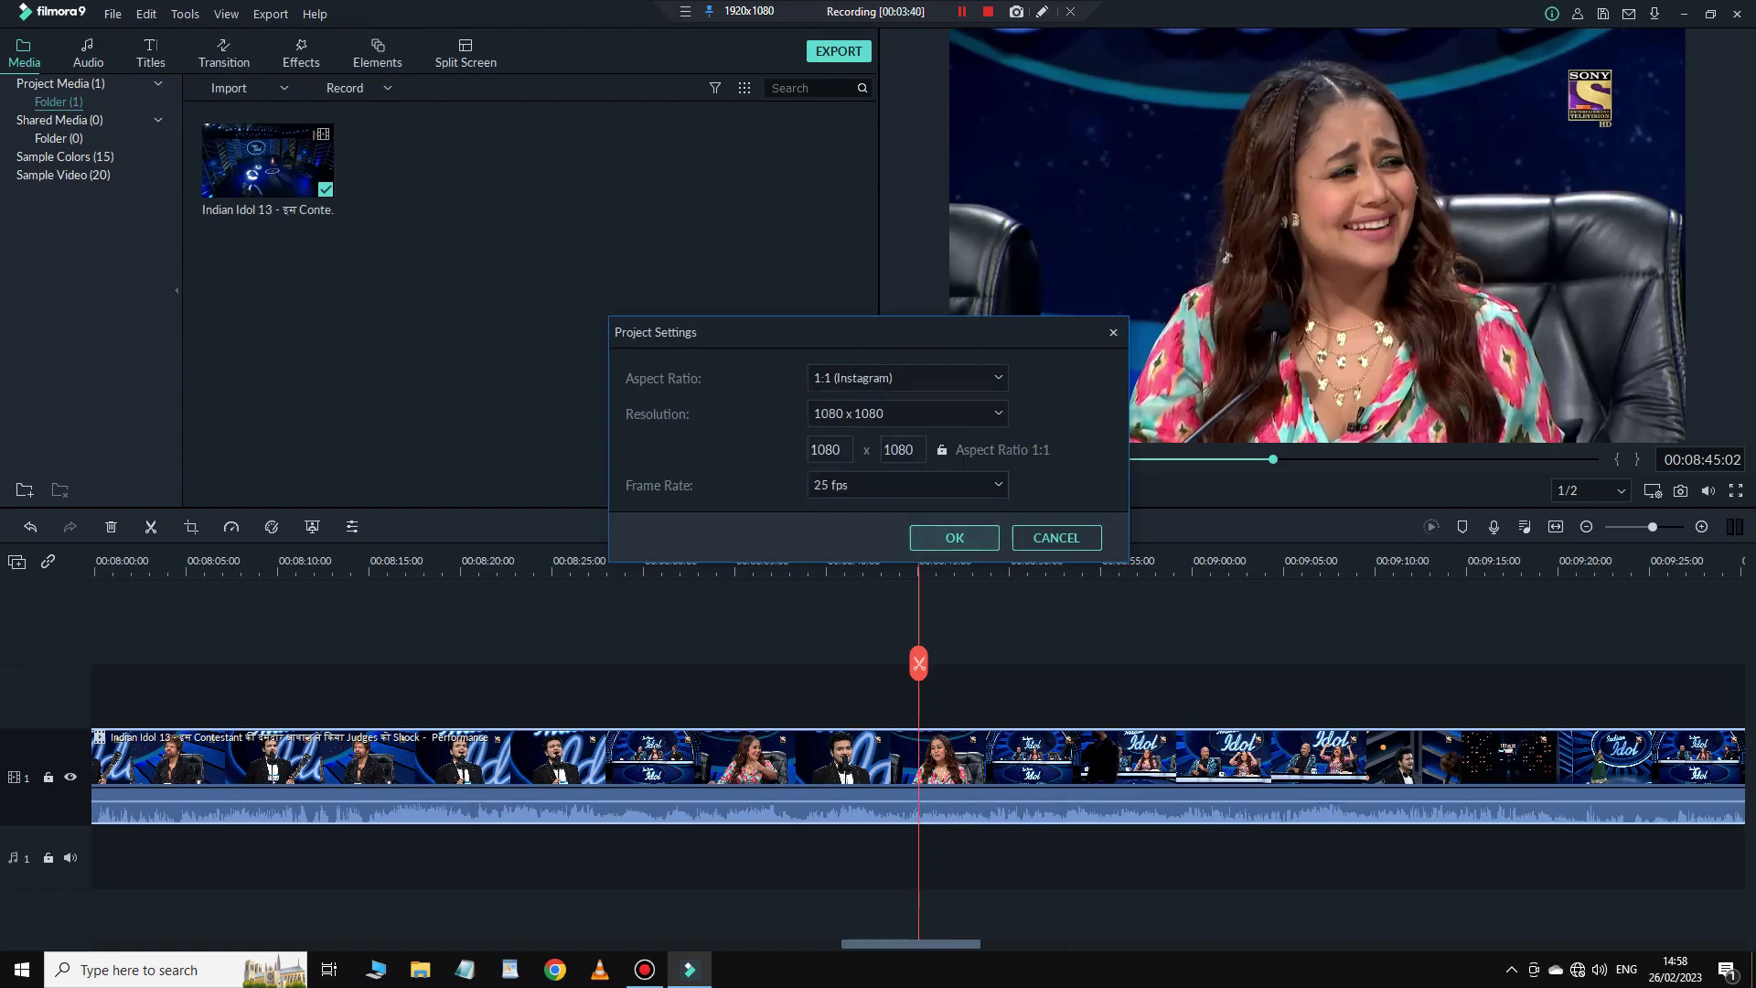
click(954, 538)
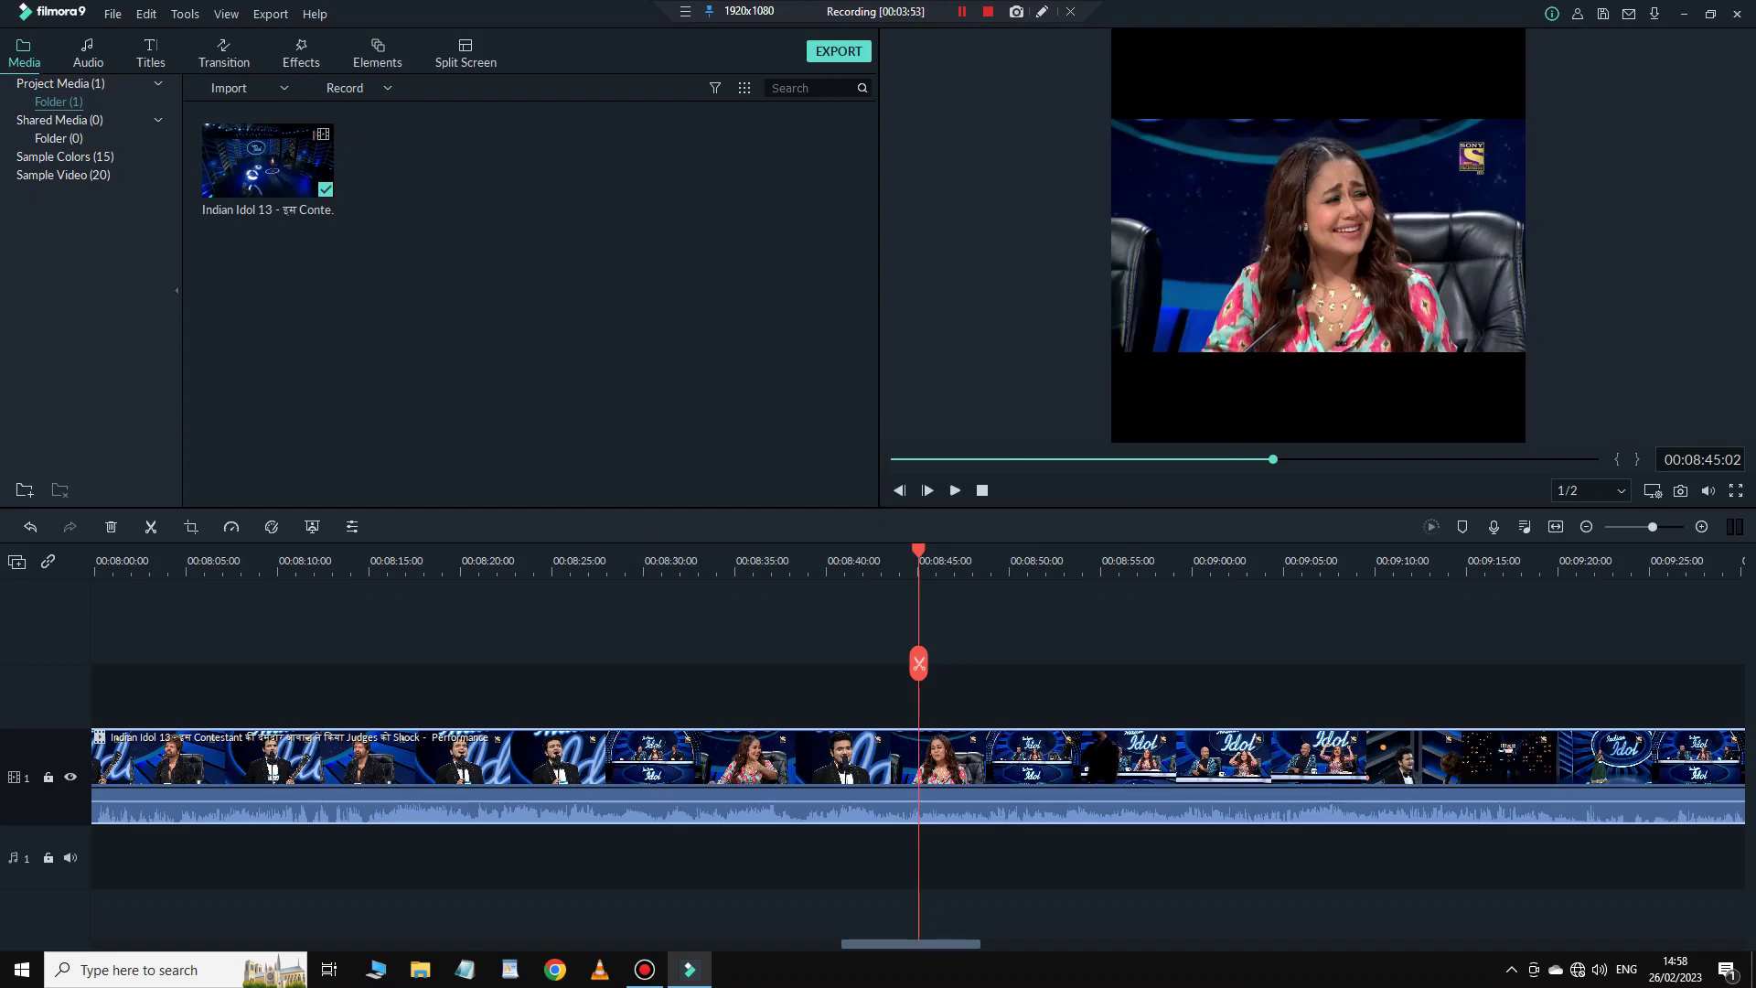
Open the clip's Transform settings and flip the video horizontally.
key(alt+e)
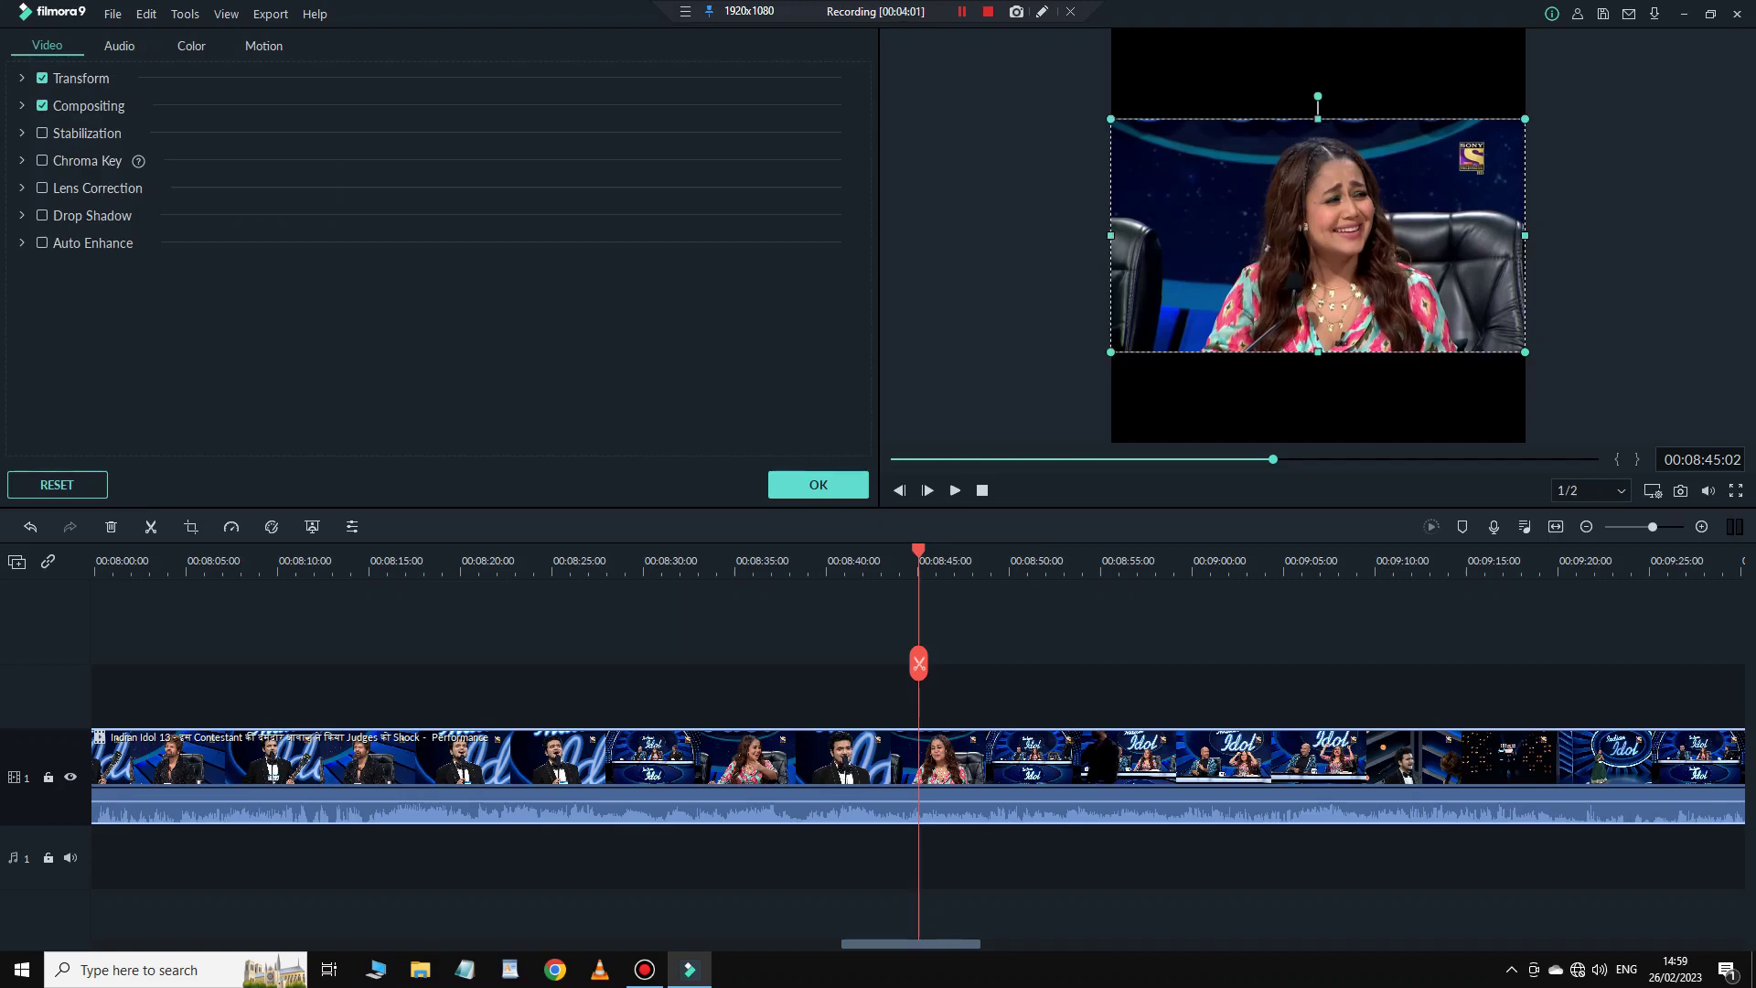
click(81, 77)
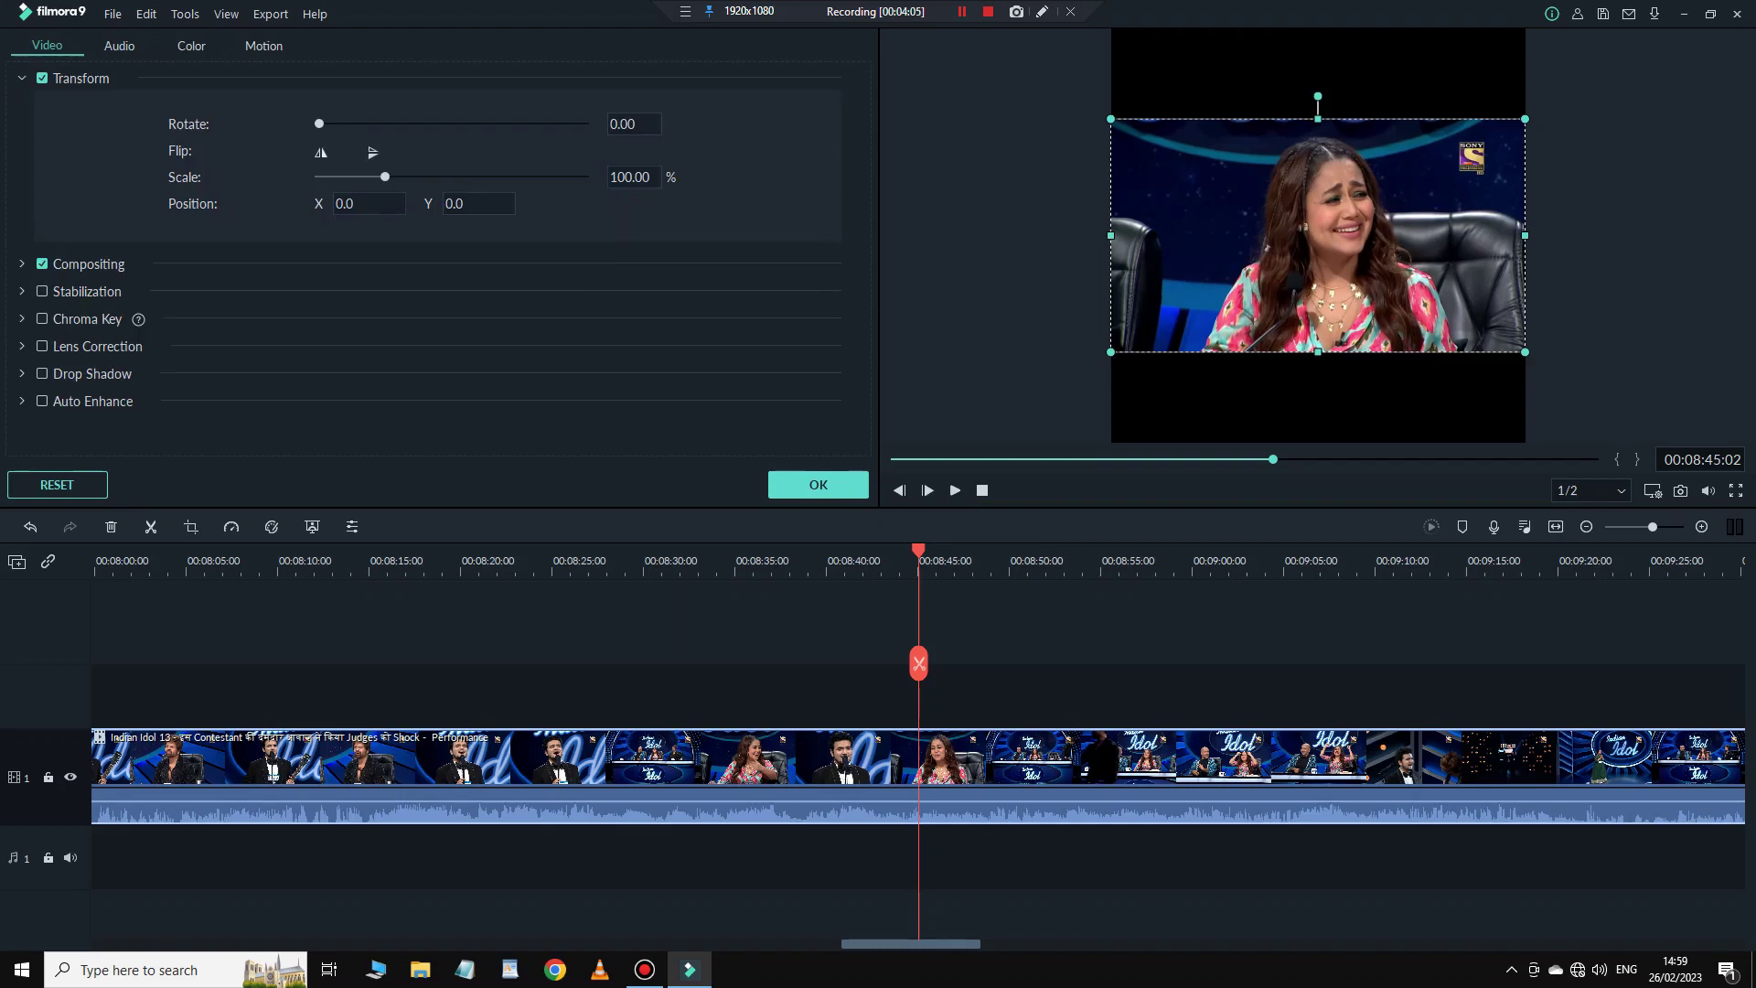
click(320, 152)
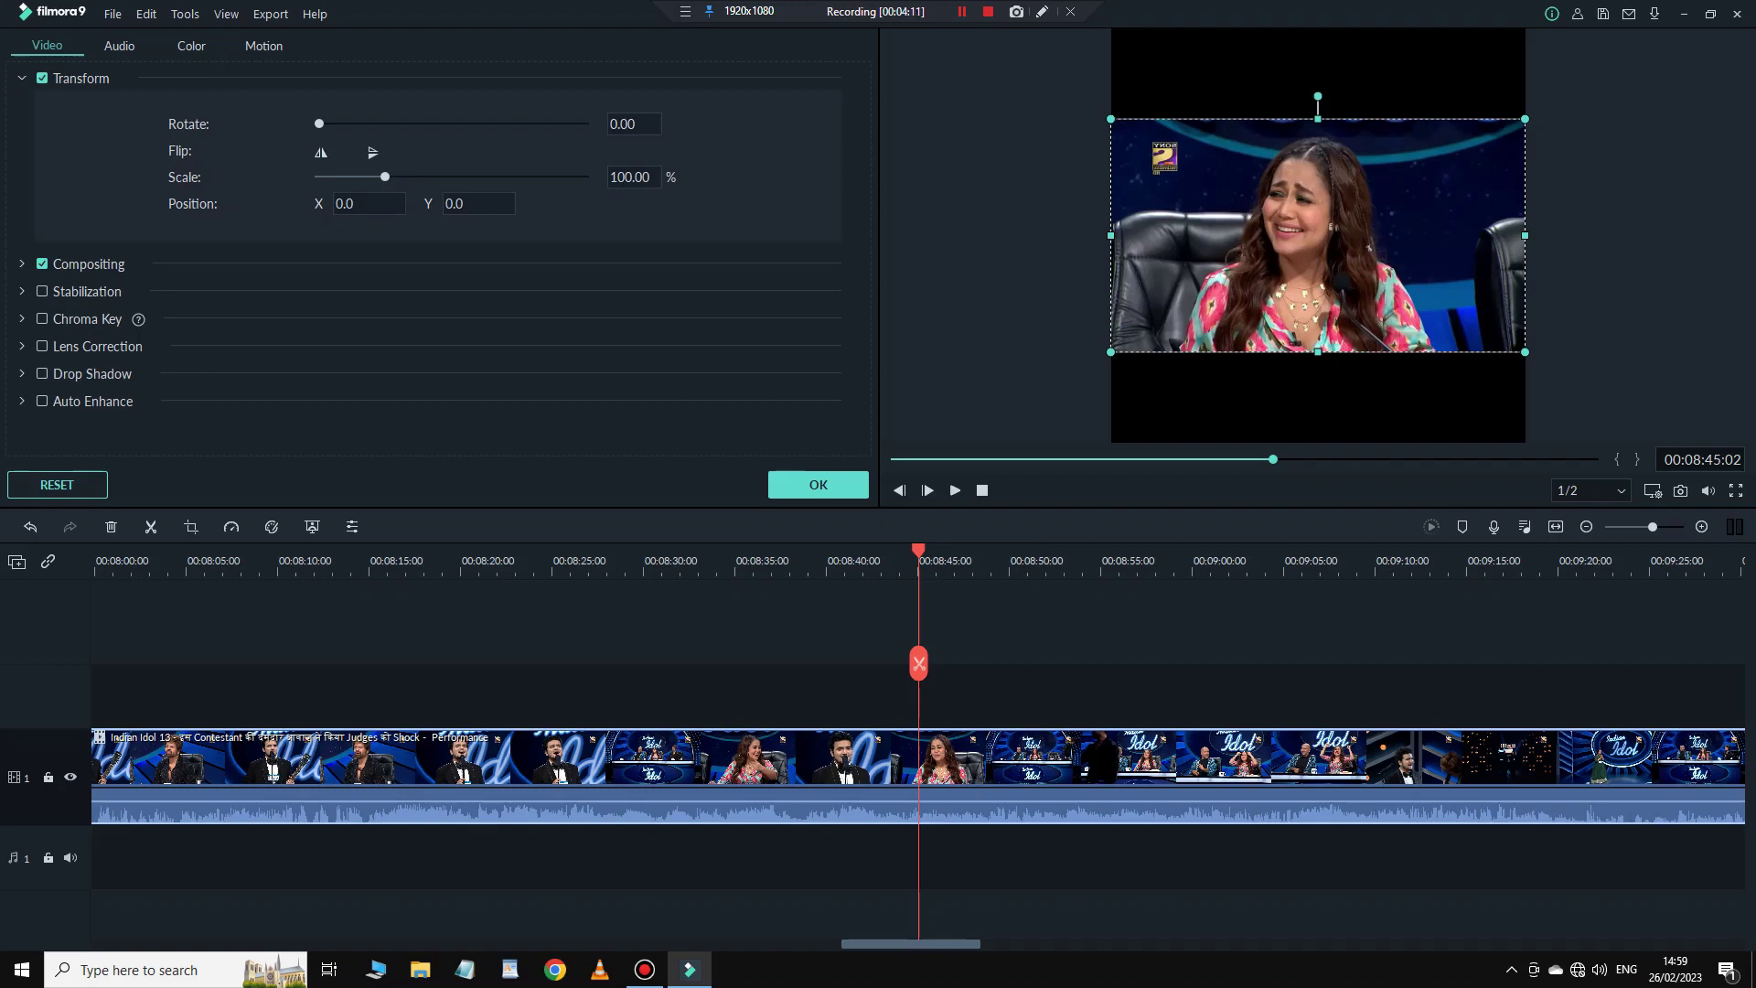
Scale the clip to 157% and reduce its opacity to 95.52%.
drag(385, 176, 426, 177)
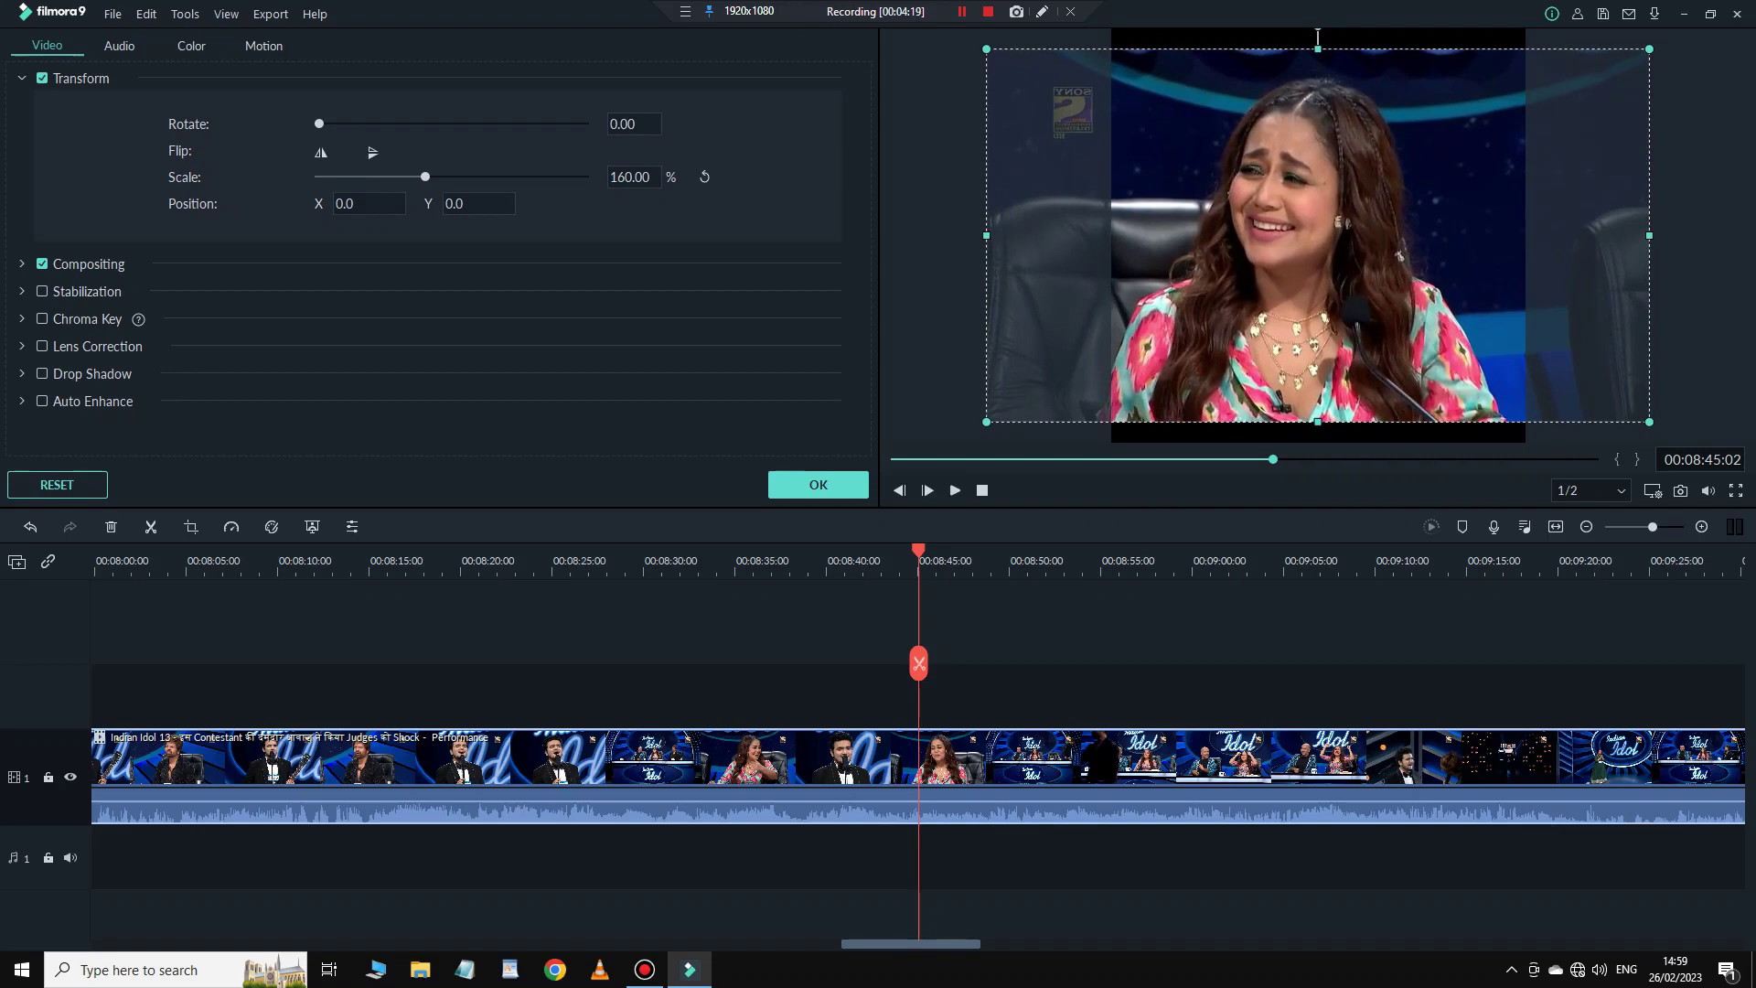
drag(1317, 37, 1318, 40)
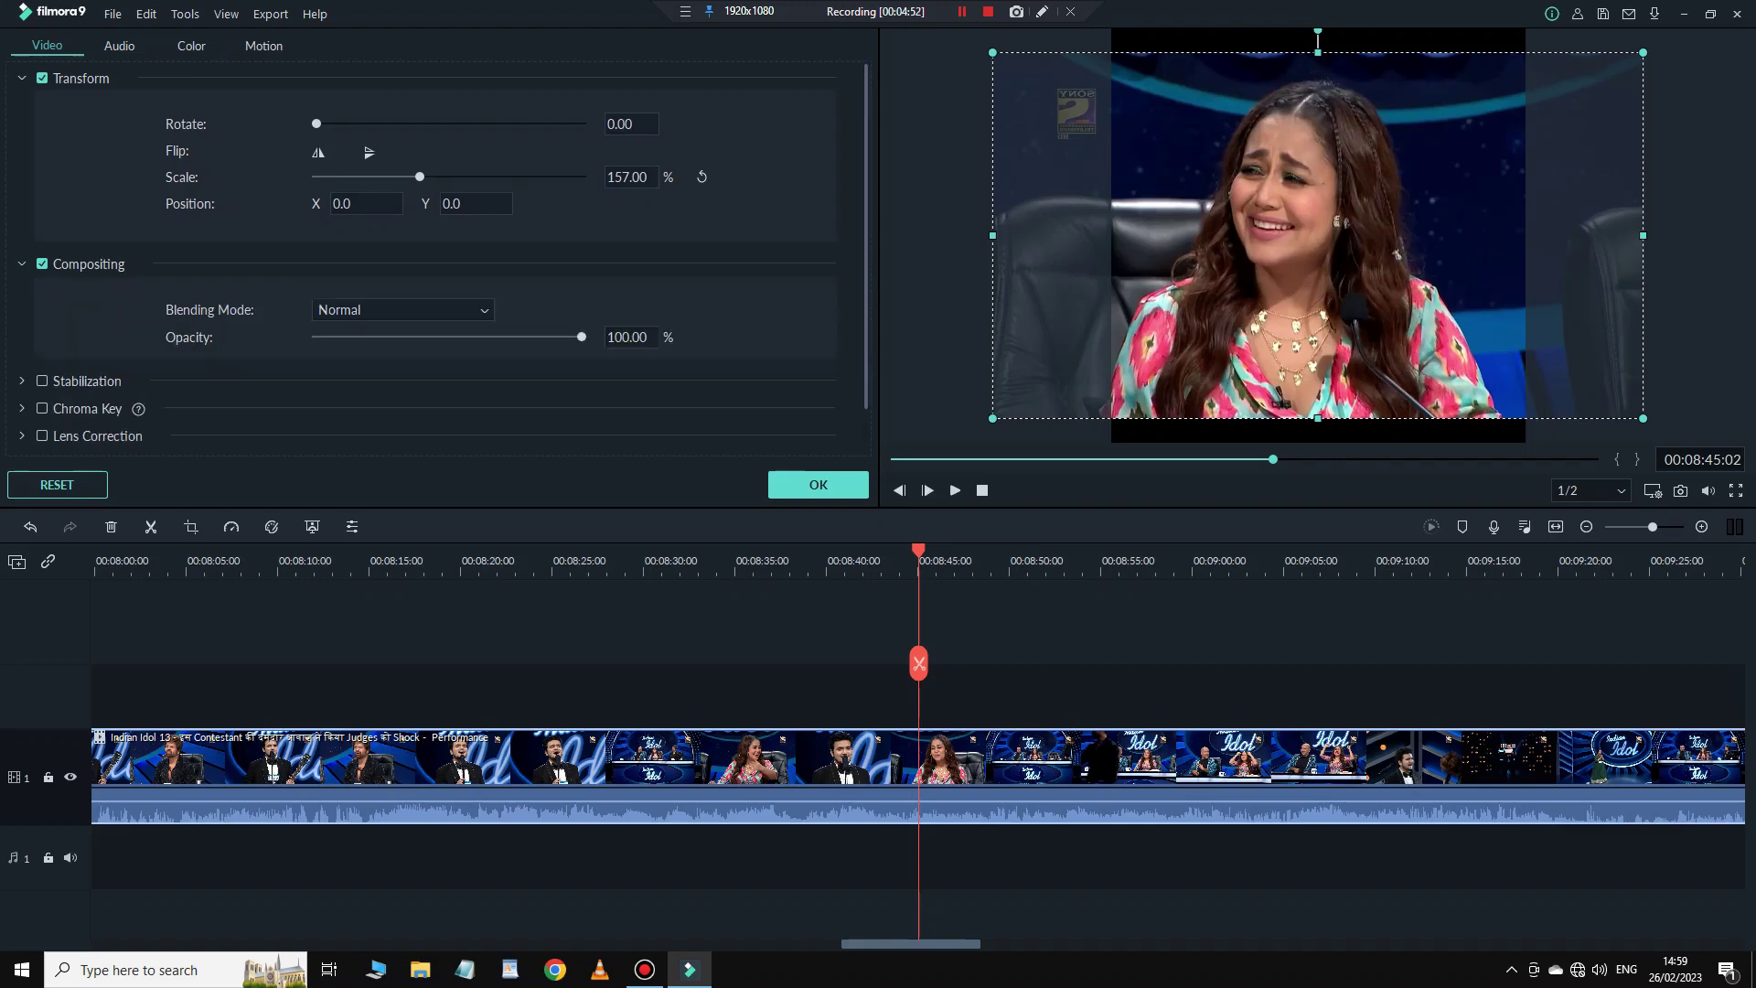
drag(582, 336, 570, 337)
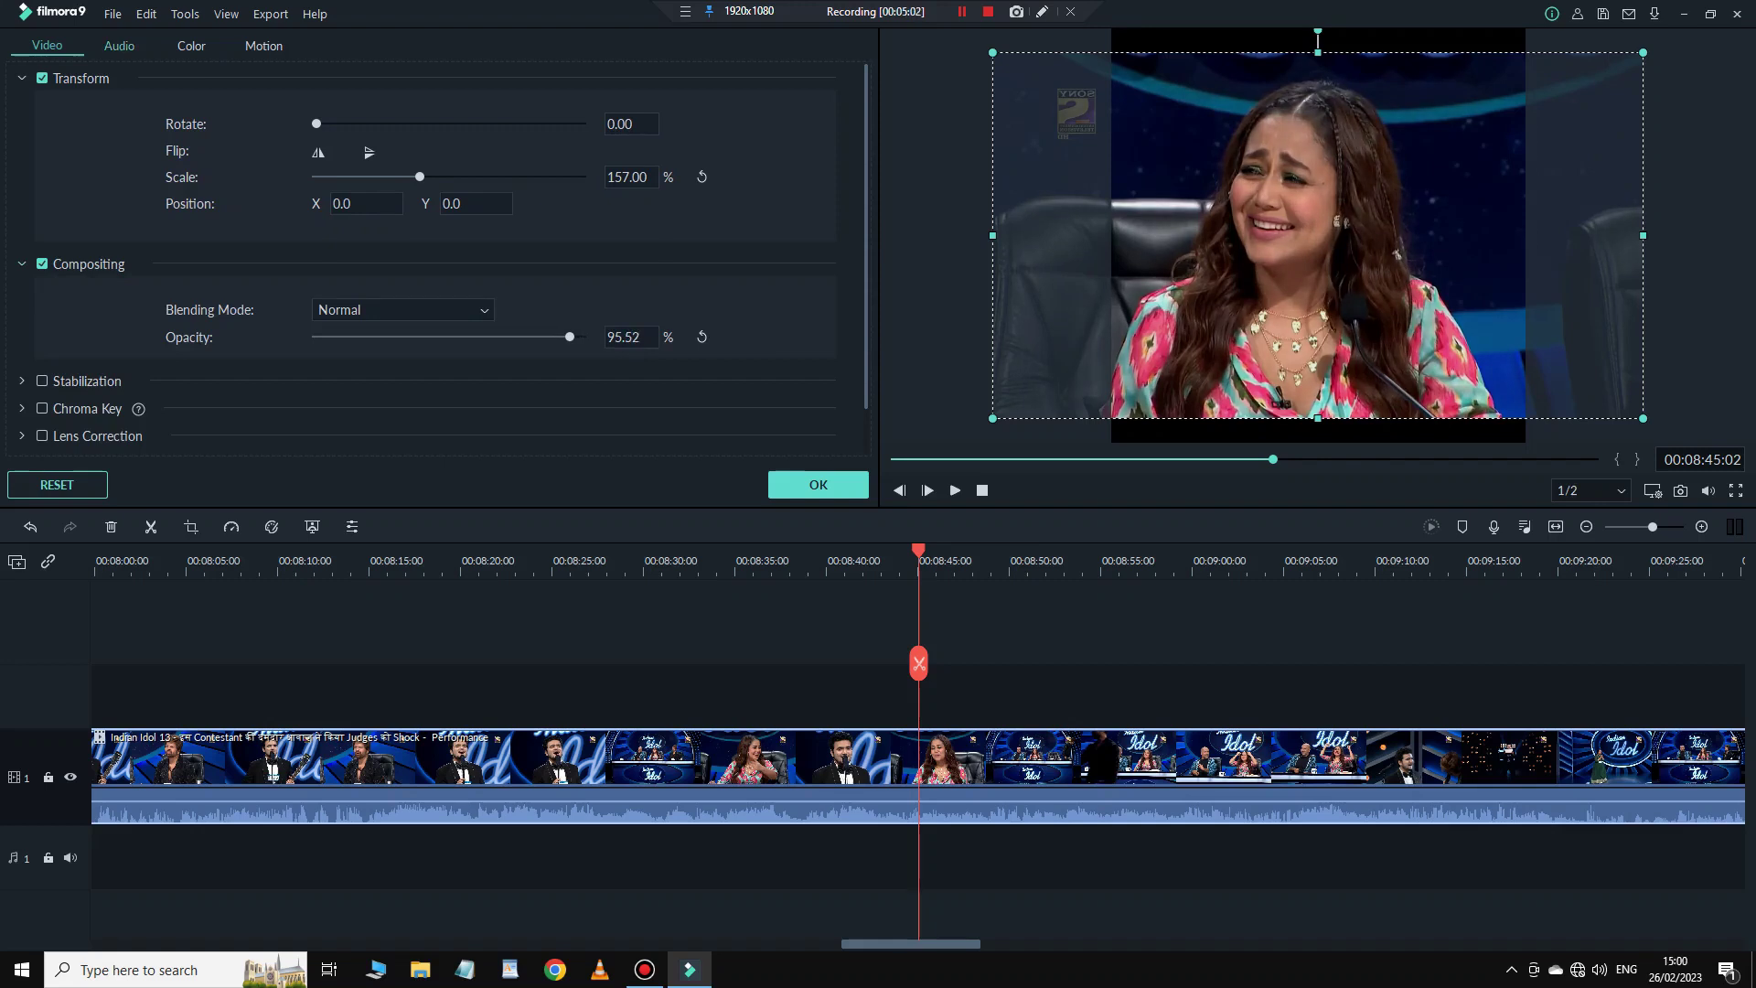
Set the clip's audio equalizer to the Low Bass preset.
click(119, 45)
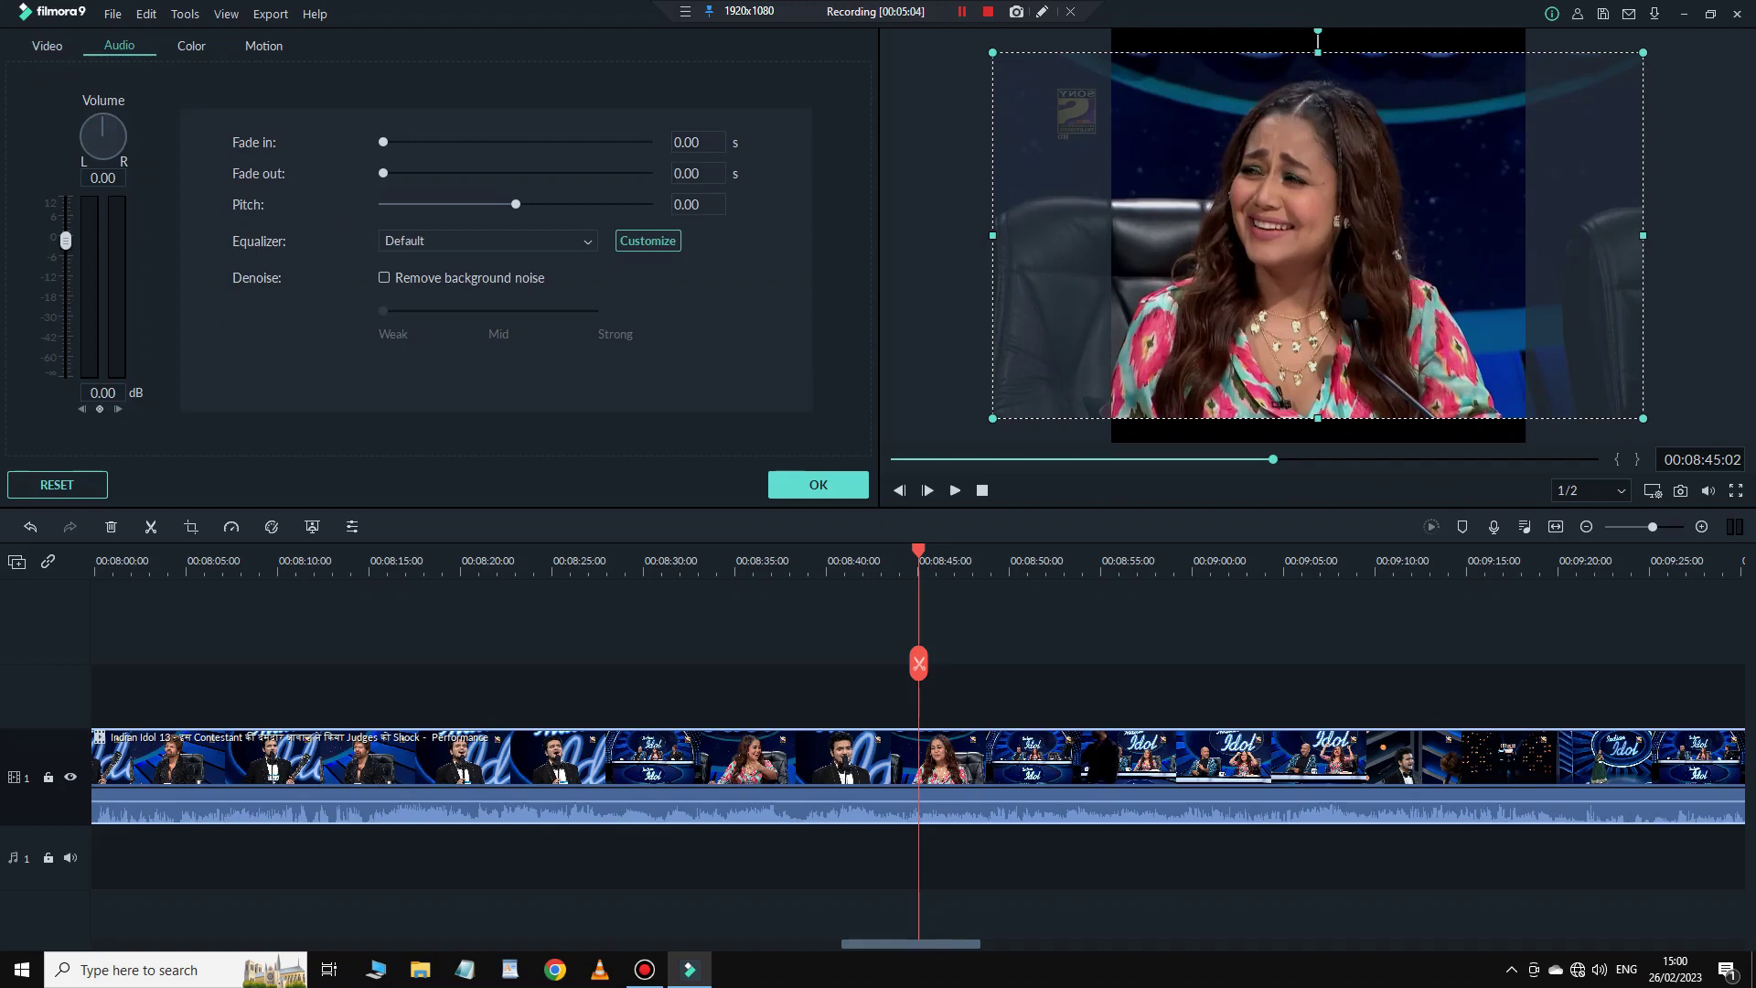
click(487, 241)
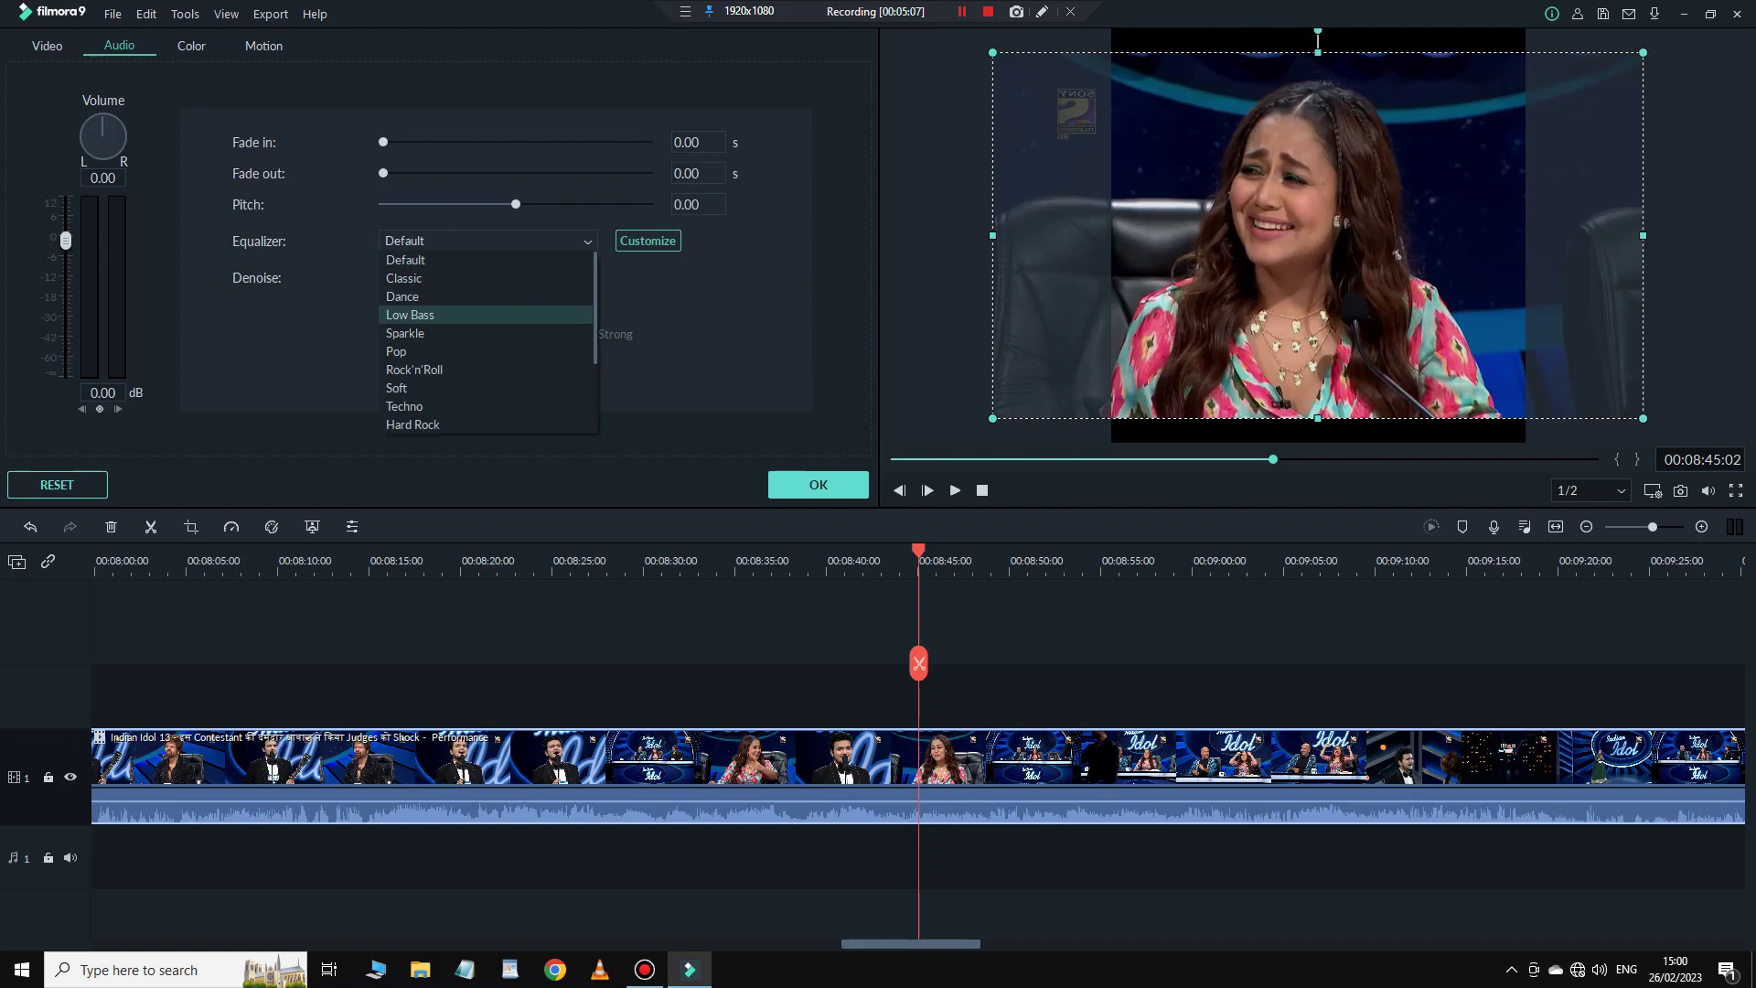
click(409, 314)
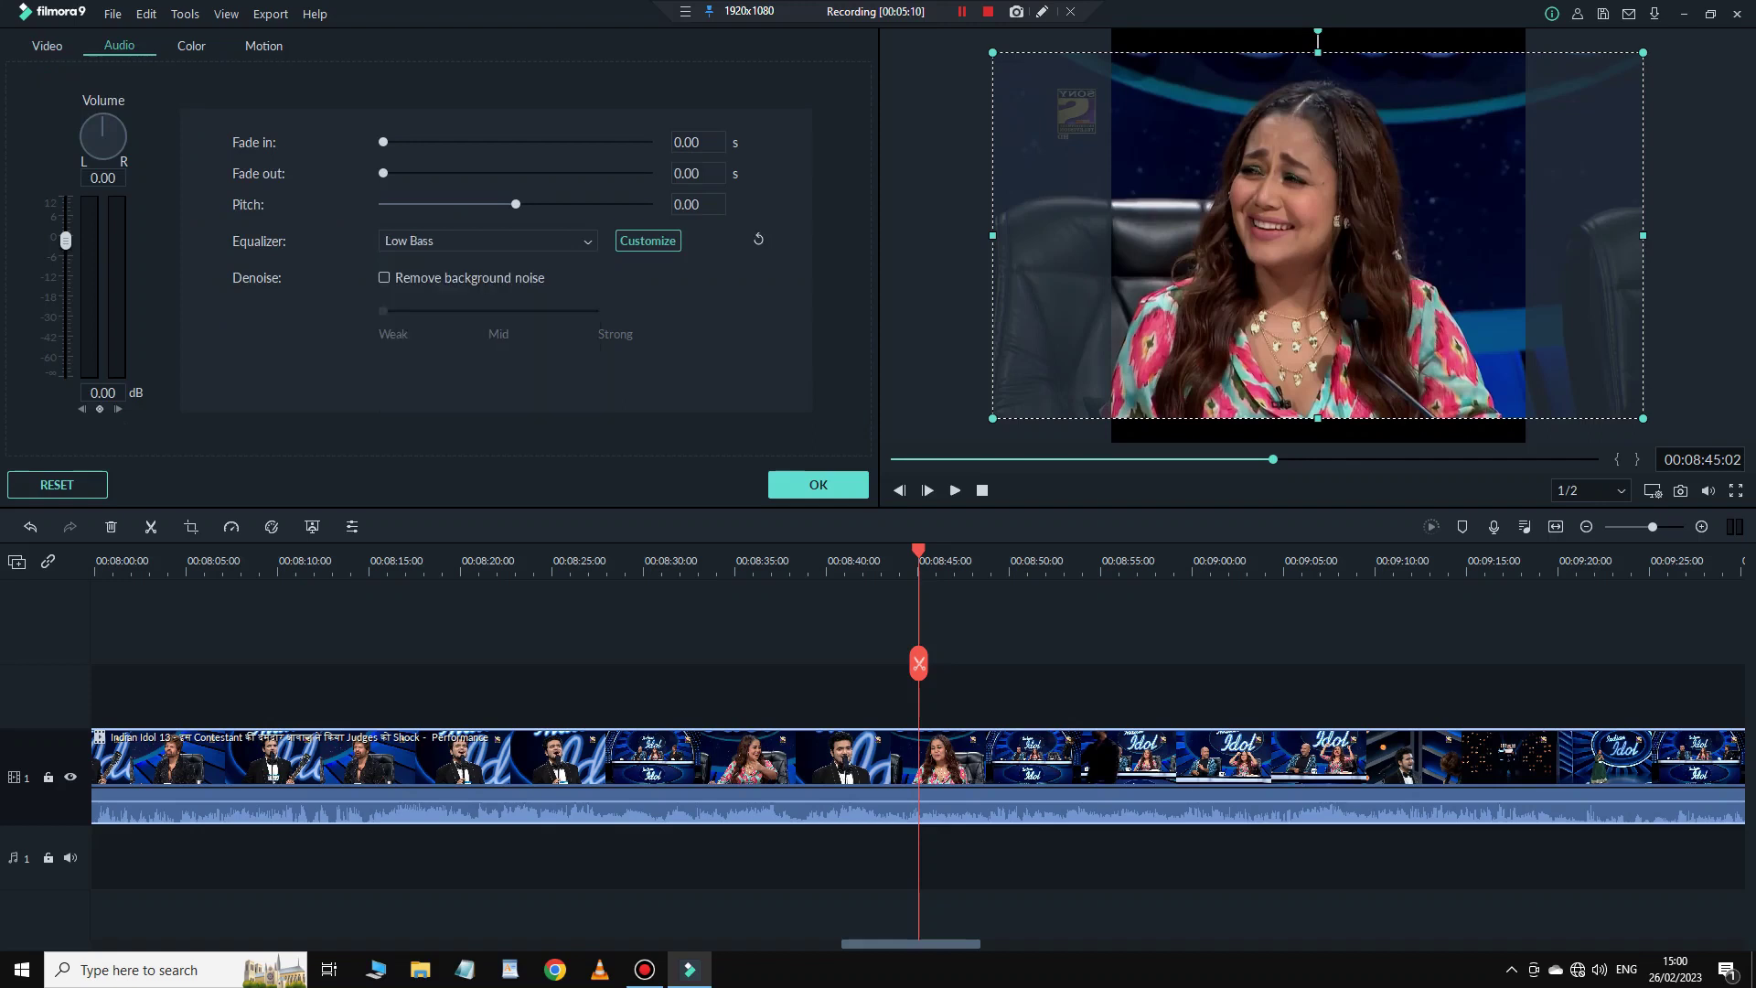
Enable background noise removal at Mid strength and lower the clip's volume to -3.21 dB.
click(384, 277)
click(488, 311)
click(593, 311)
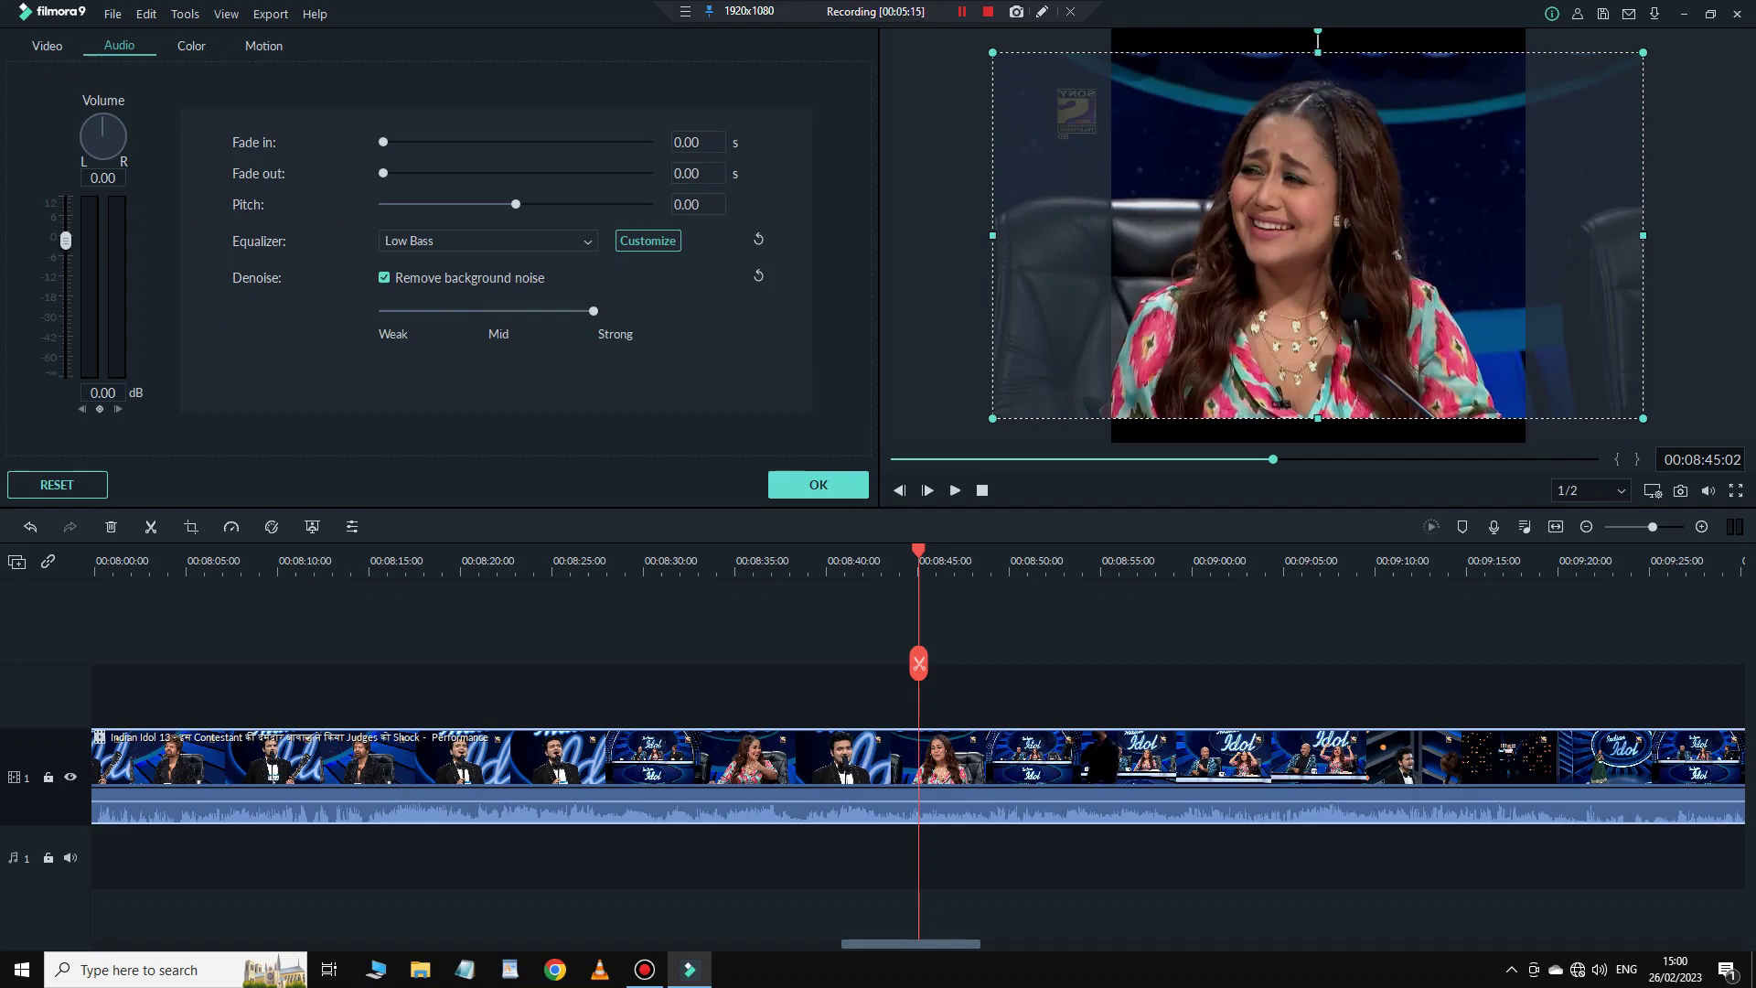
click(488, 311)
drag(66, 240, 66, 249)
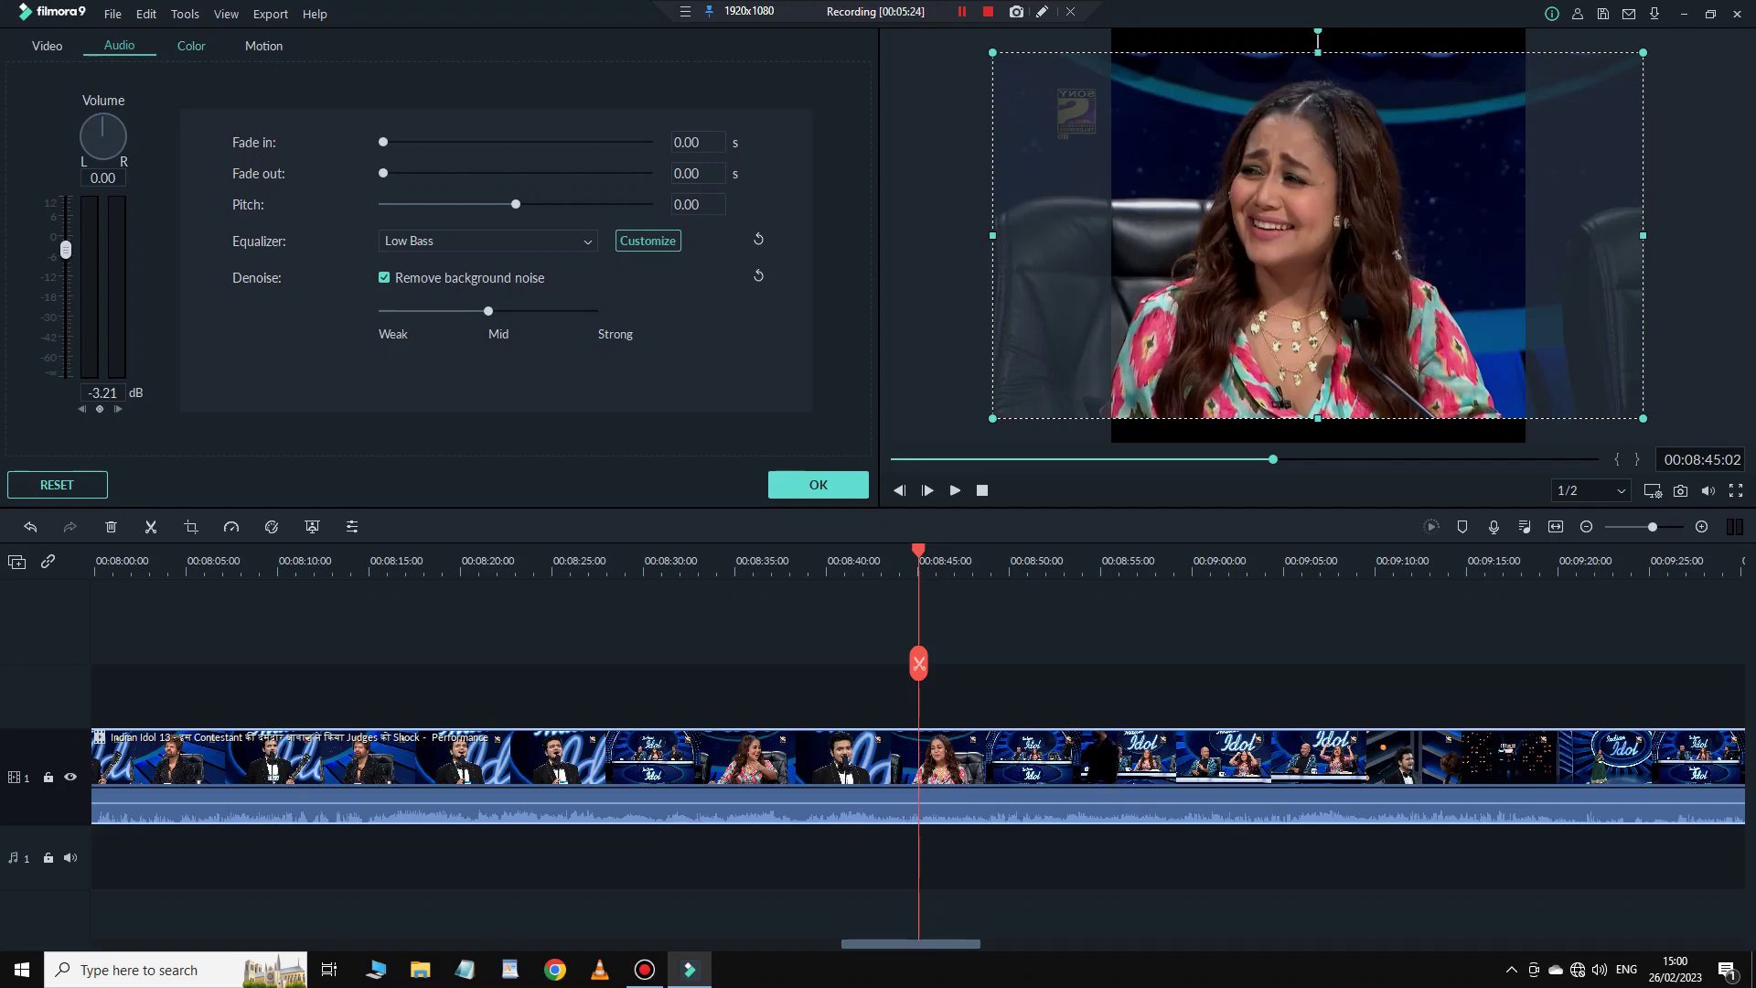
Try different Neutral-125 3D LUTs on the clip, including Neutral-125 (6), and apply Neutral-125 (8).
click(191, 46)
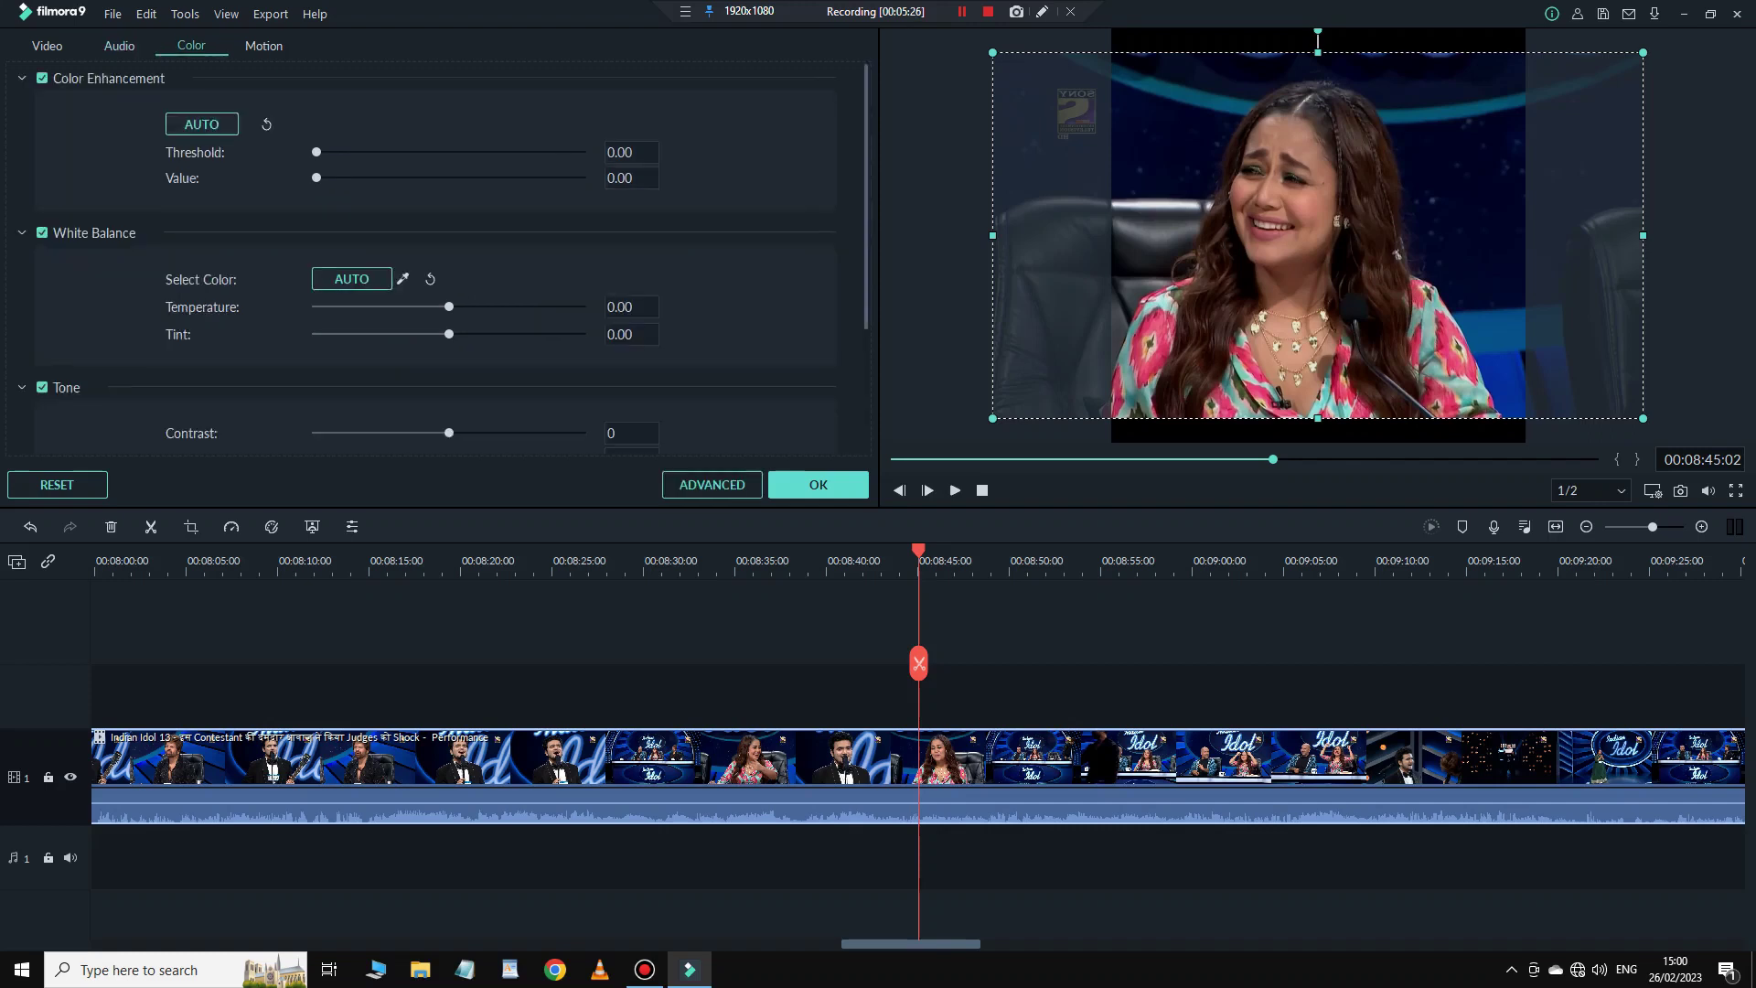
scroll(439, 256, down, 3)
click(401, 408)
scroll(401, 495, down, 5)
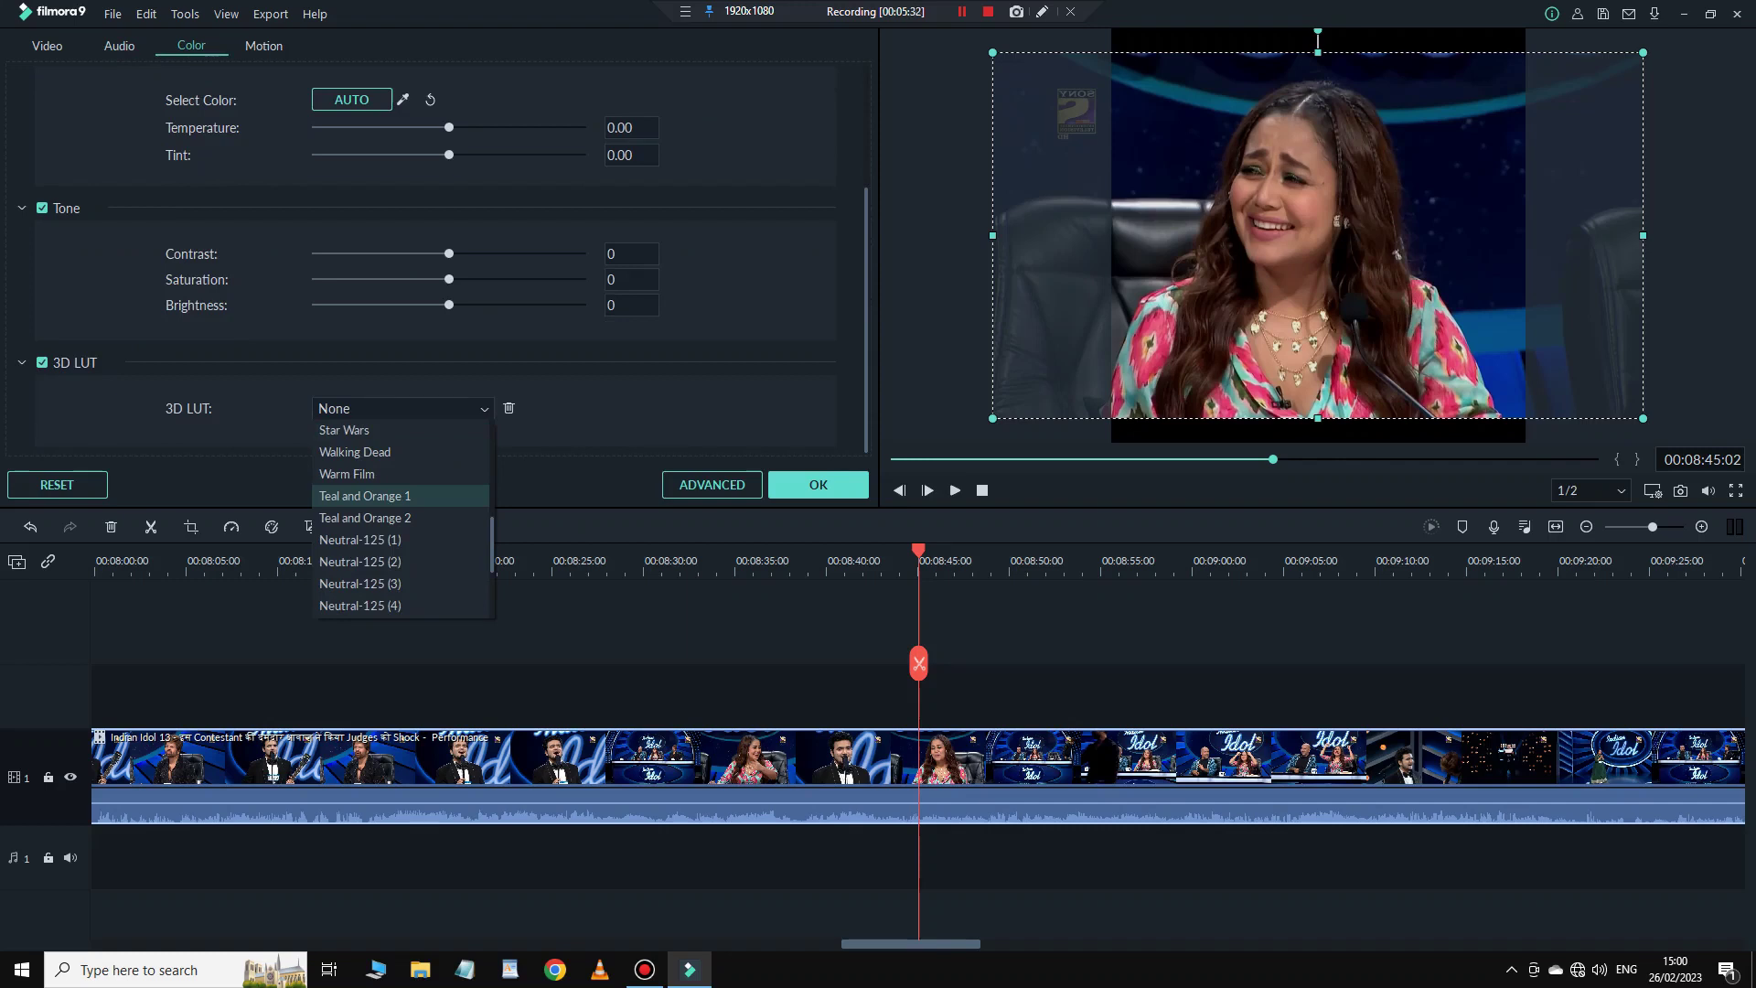
scroll(402, 518, down, 2)
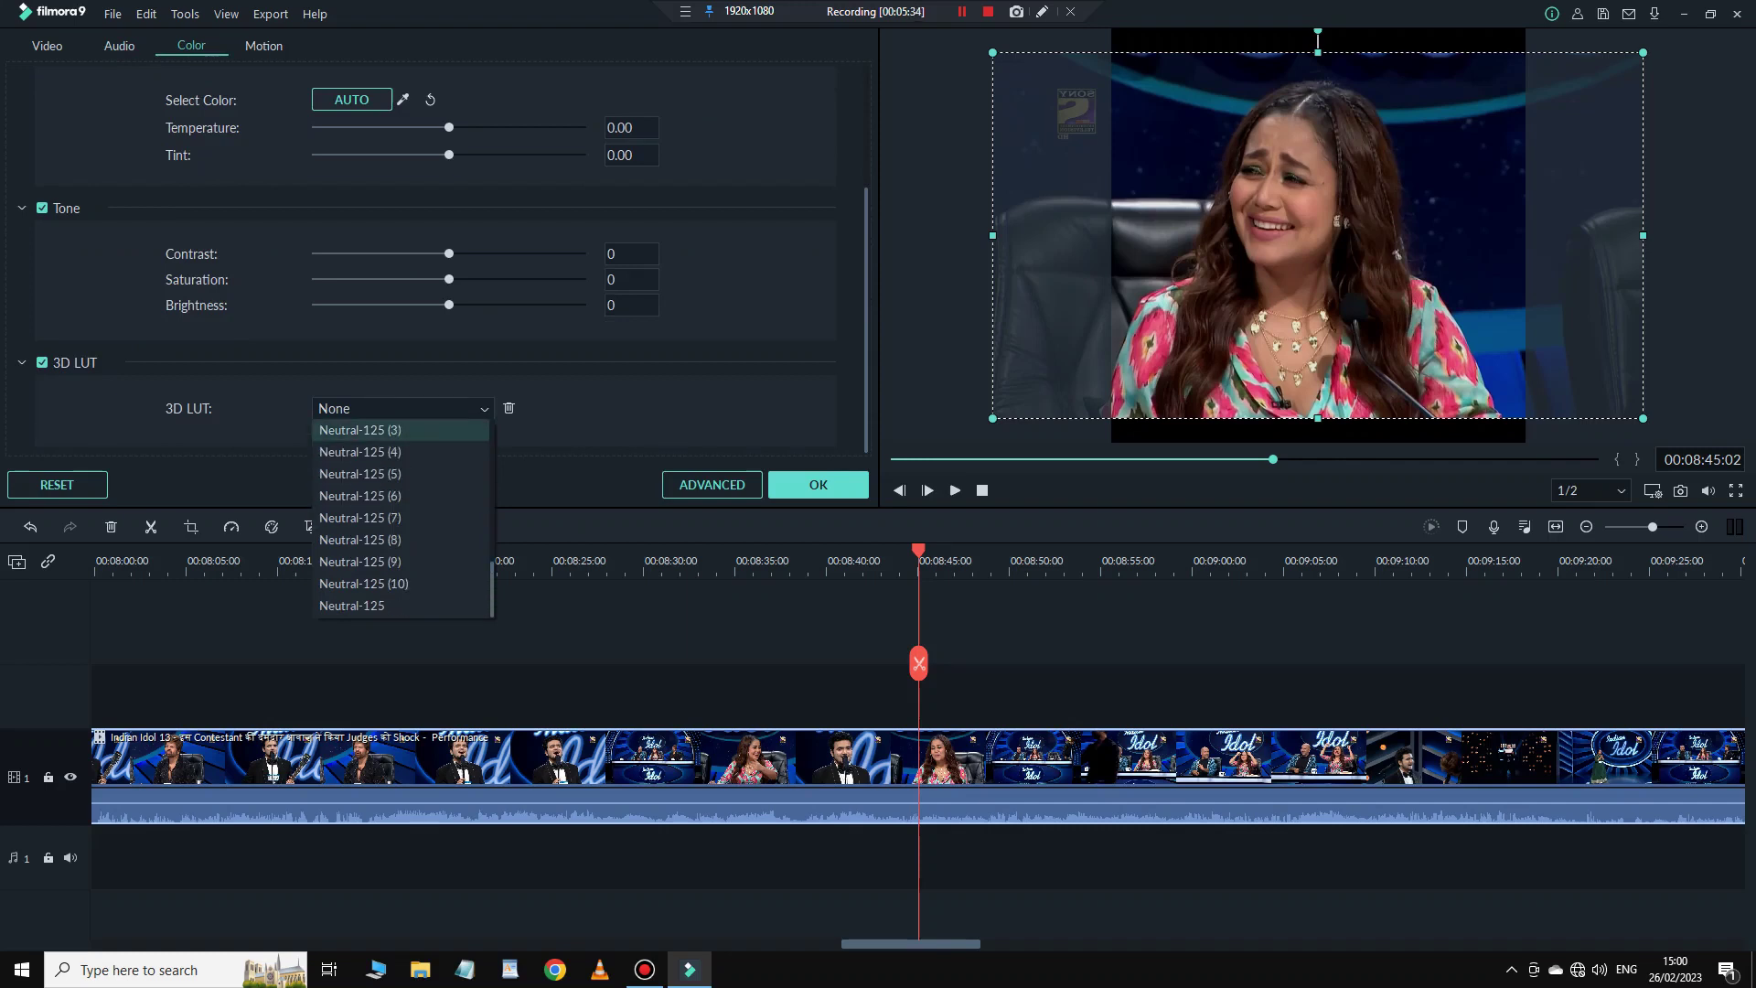
click(401, 452)
click(401, 408)
click(401, 496)
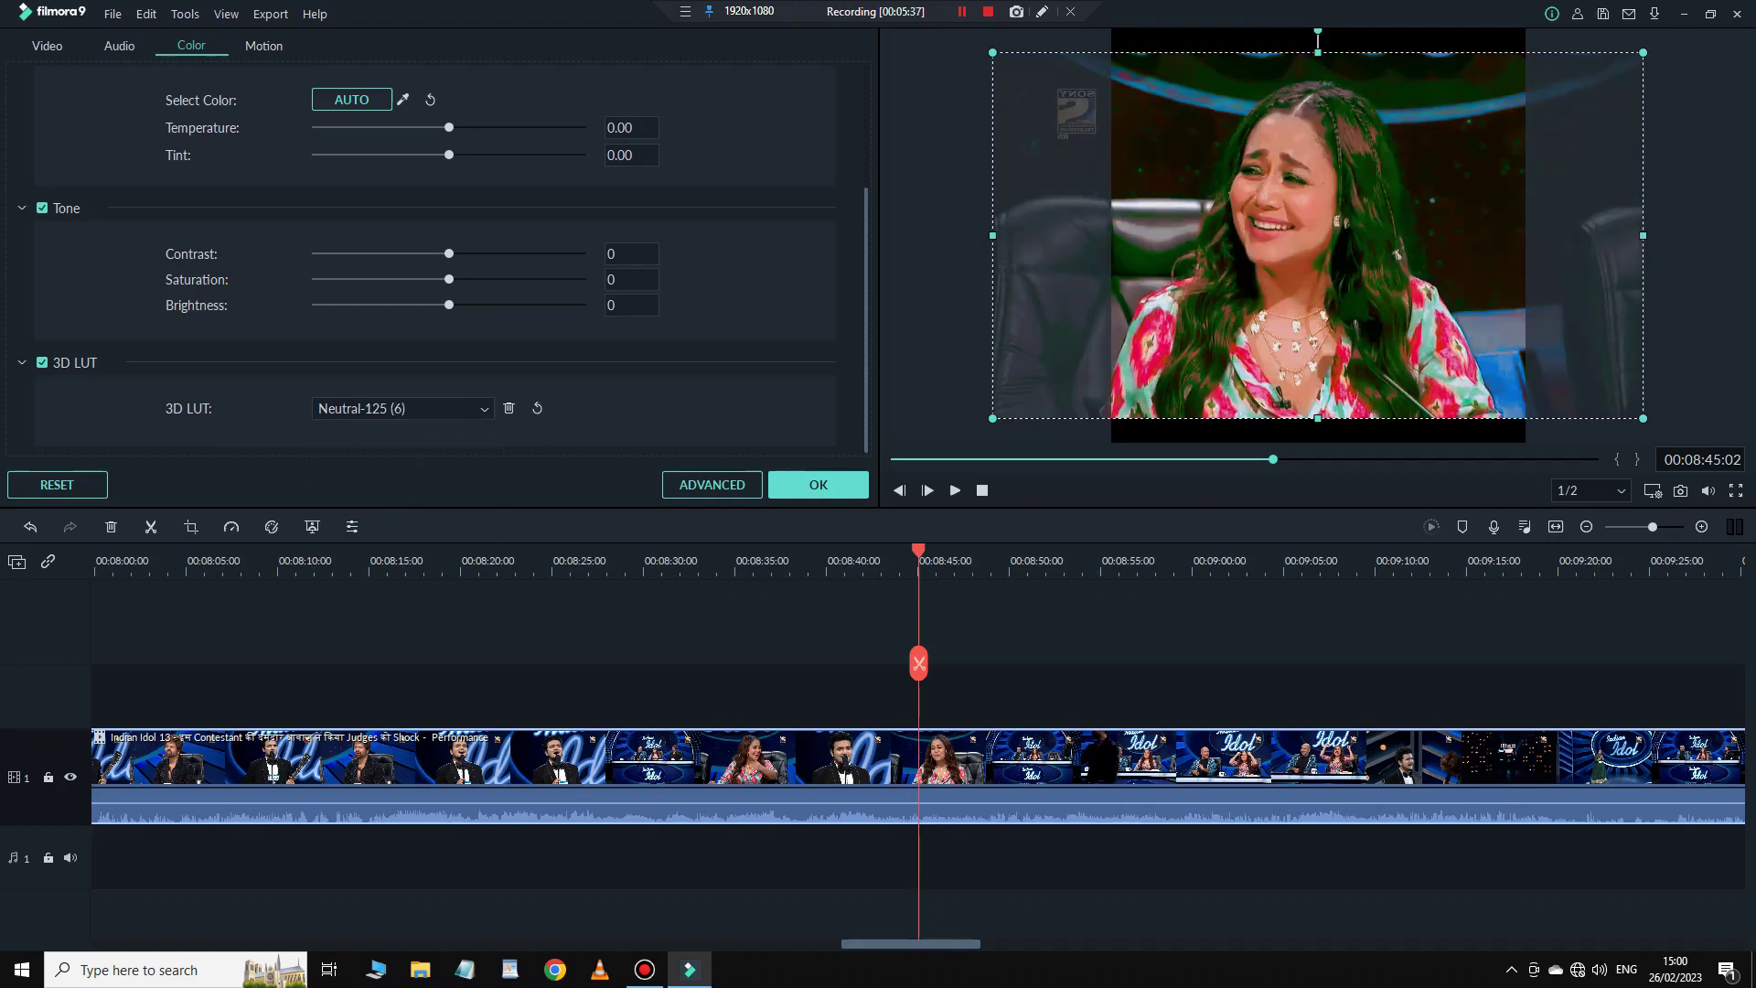
click(400, 408)
click(401, 539)
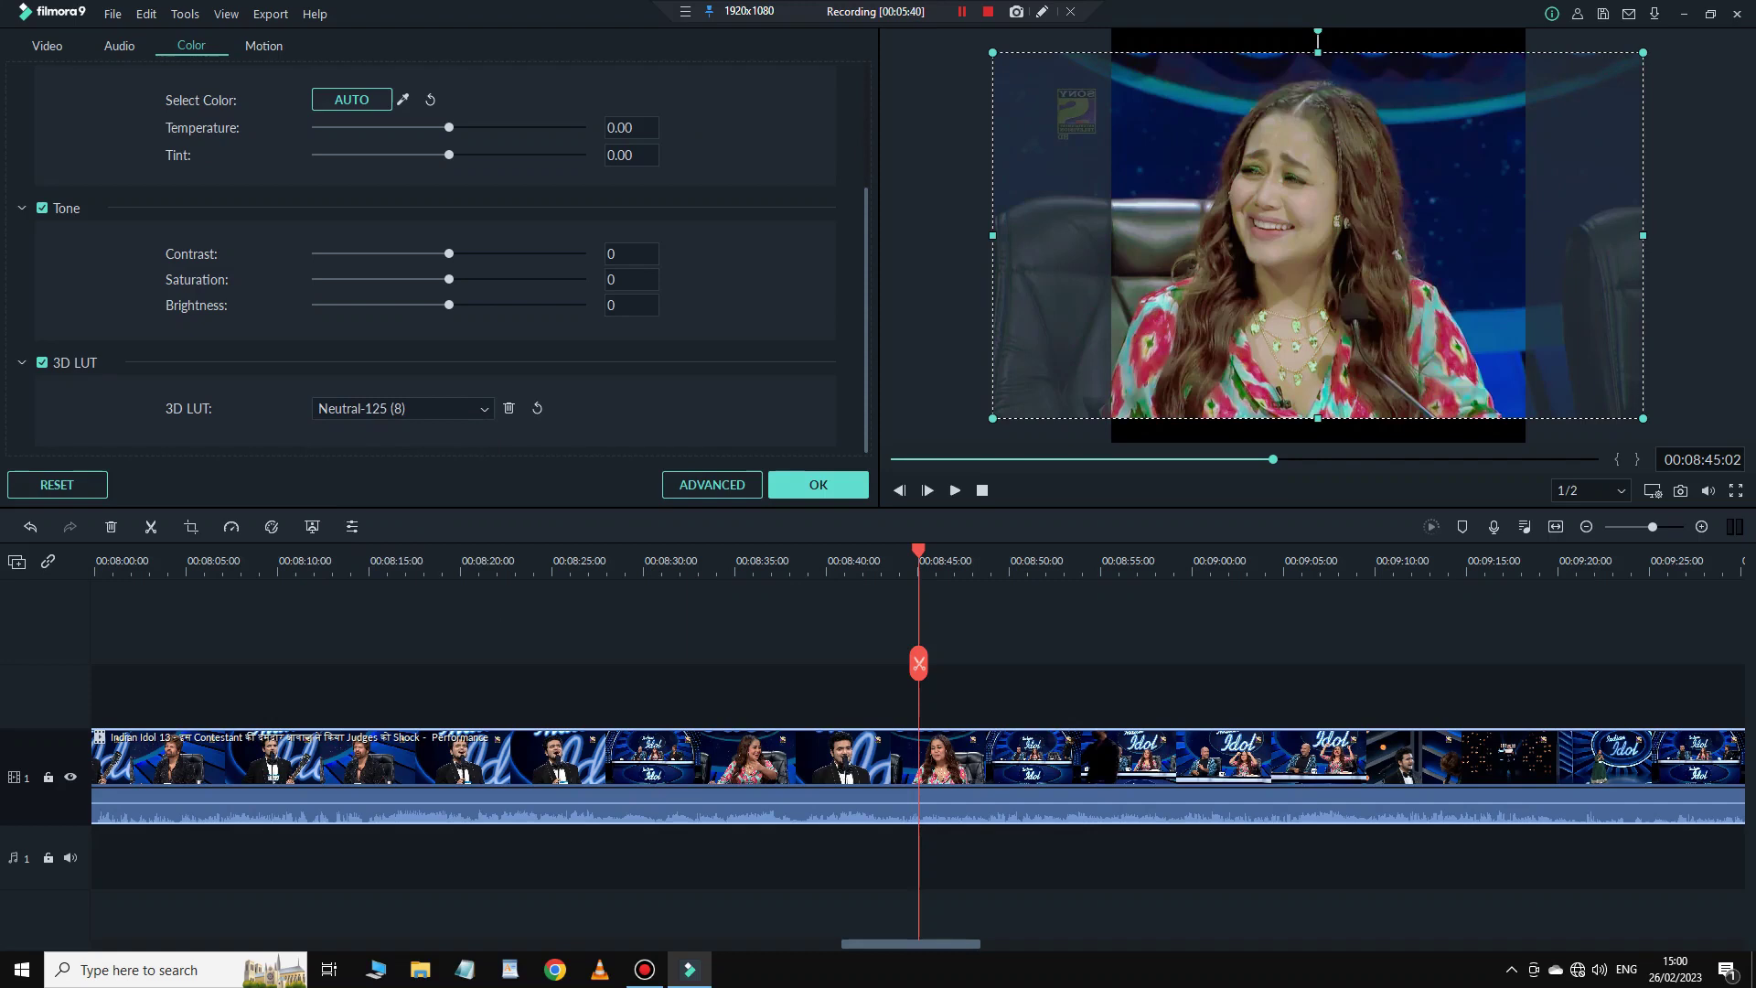
Try further Neutral-125 3D LUTs on the clip, apply Neutral-125 (7), and confirm the color settings.
key(Down)
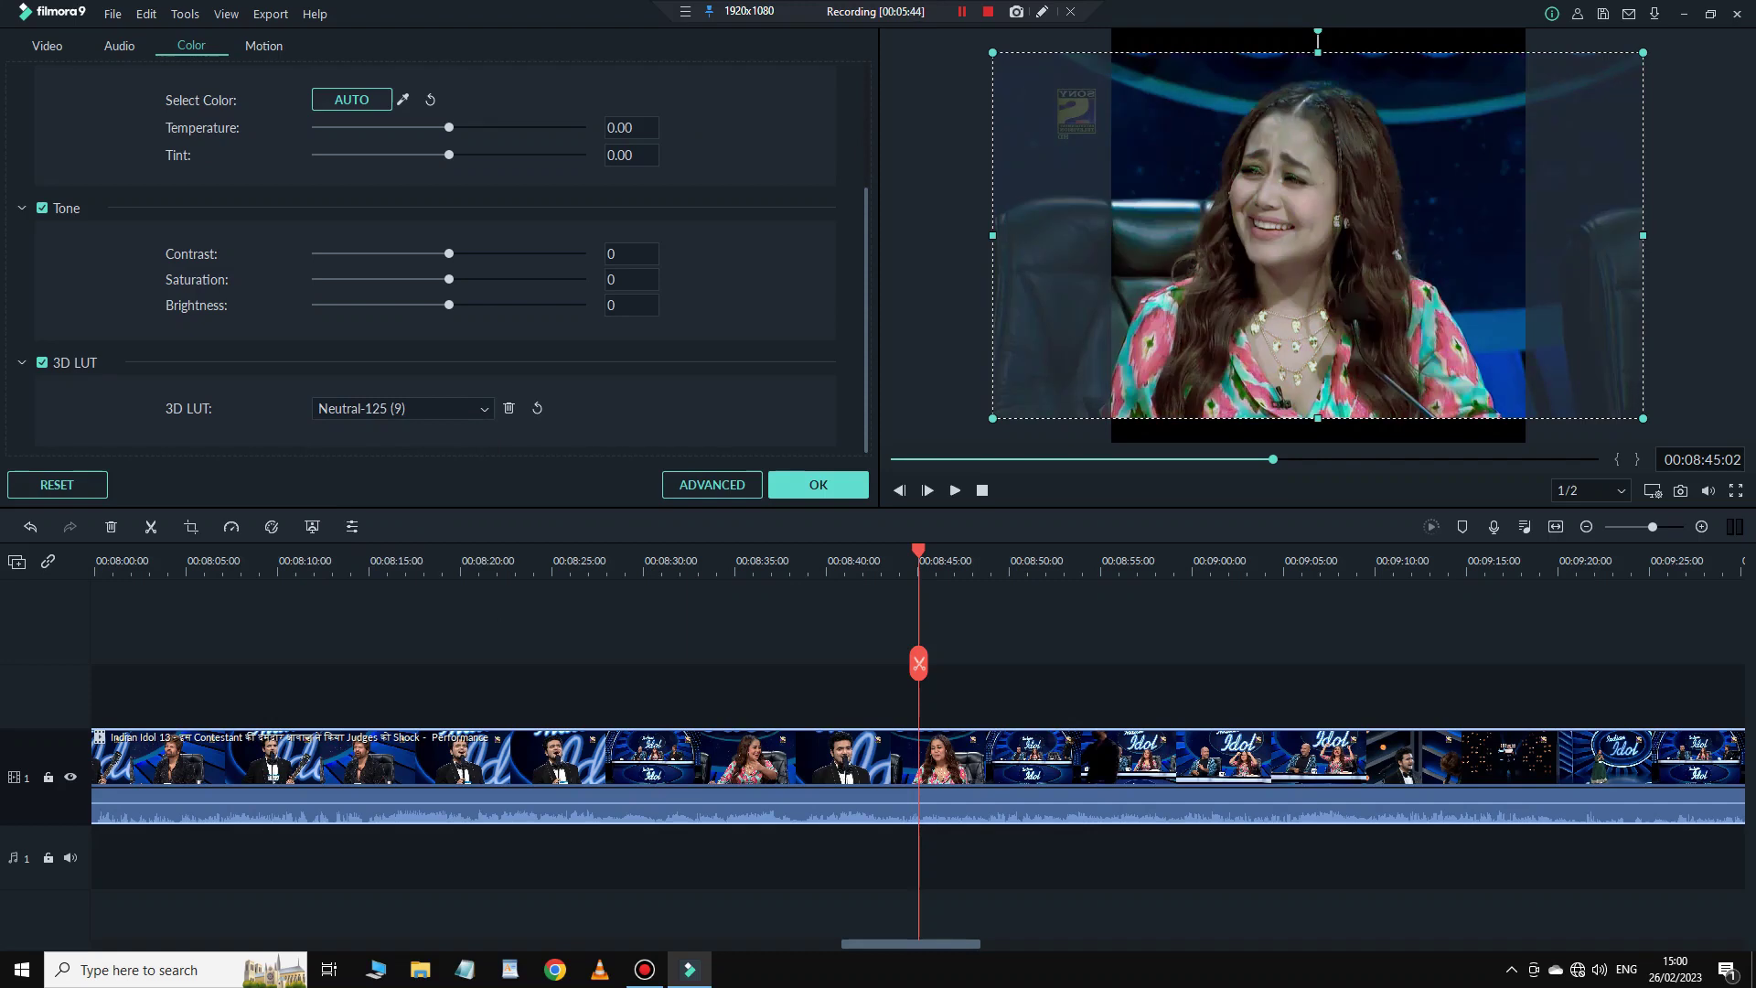
click(401, 408)
click(401, 607)
click(401, 408)
click(400, 475)
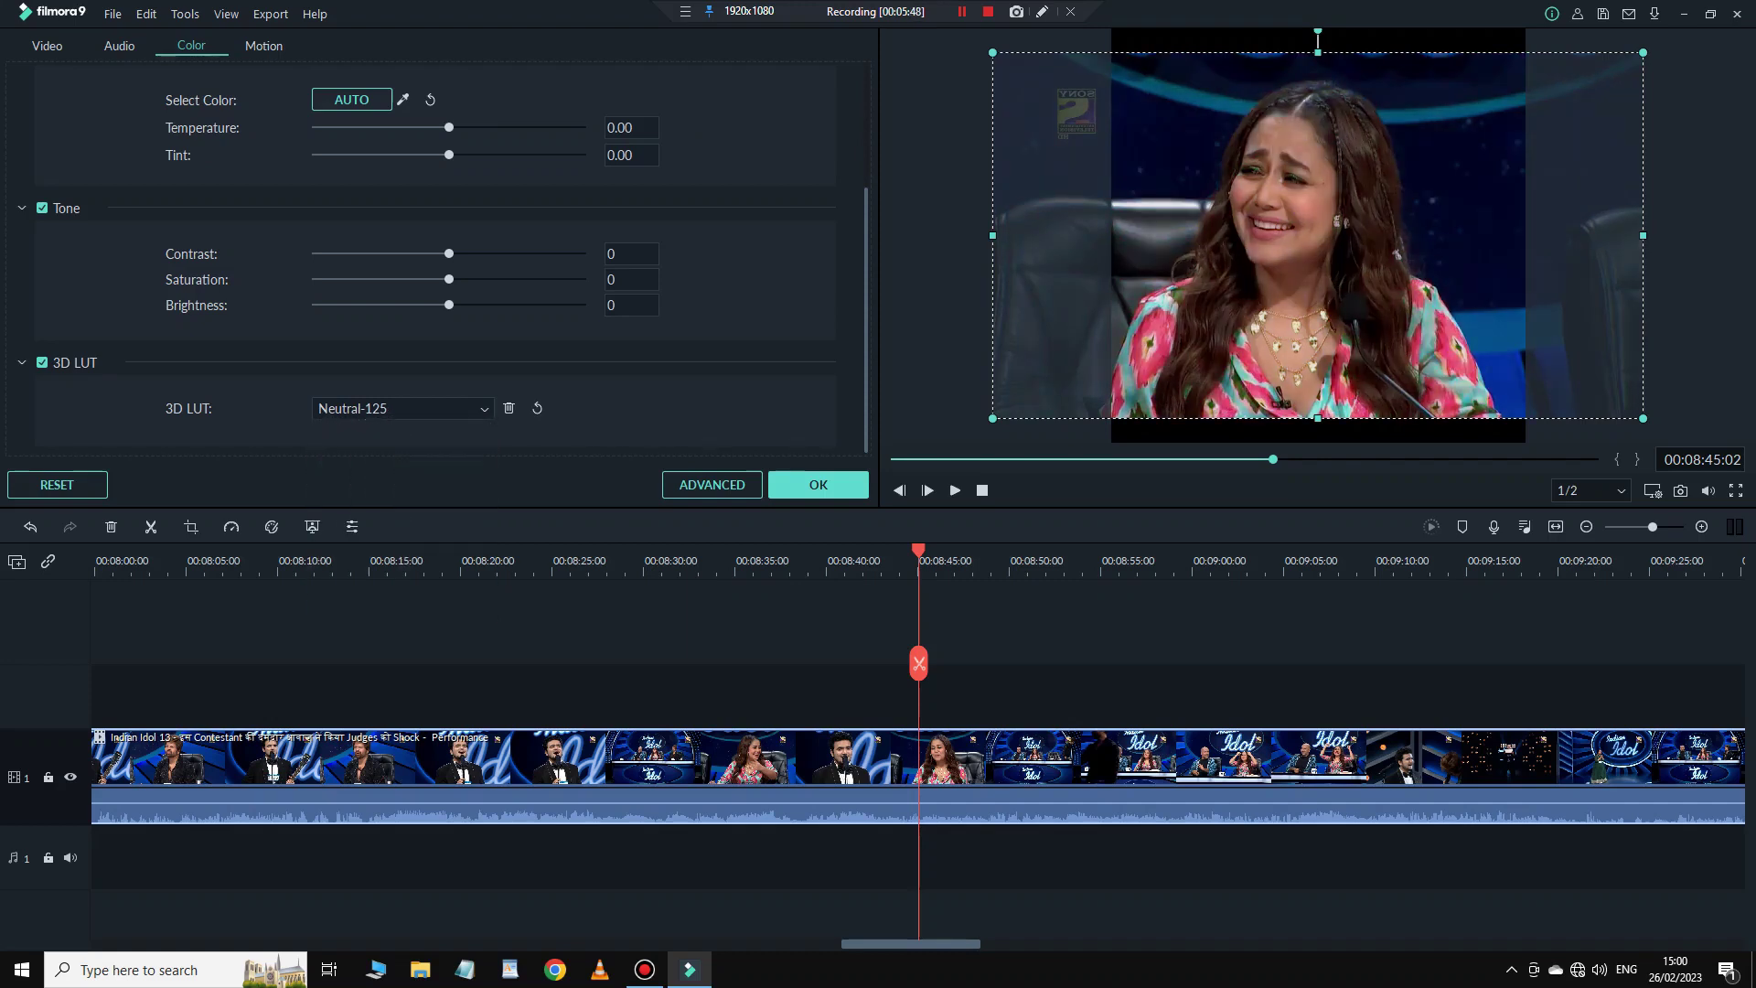
text((5))
click(400, 408)
click(400, 452)
click(400, 408)
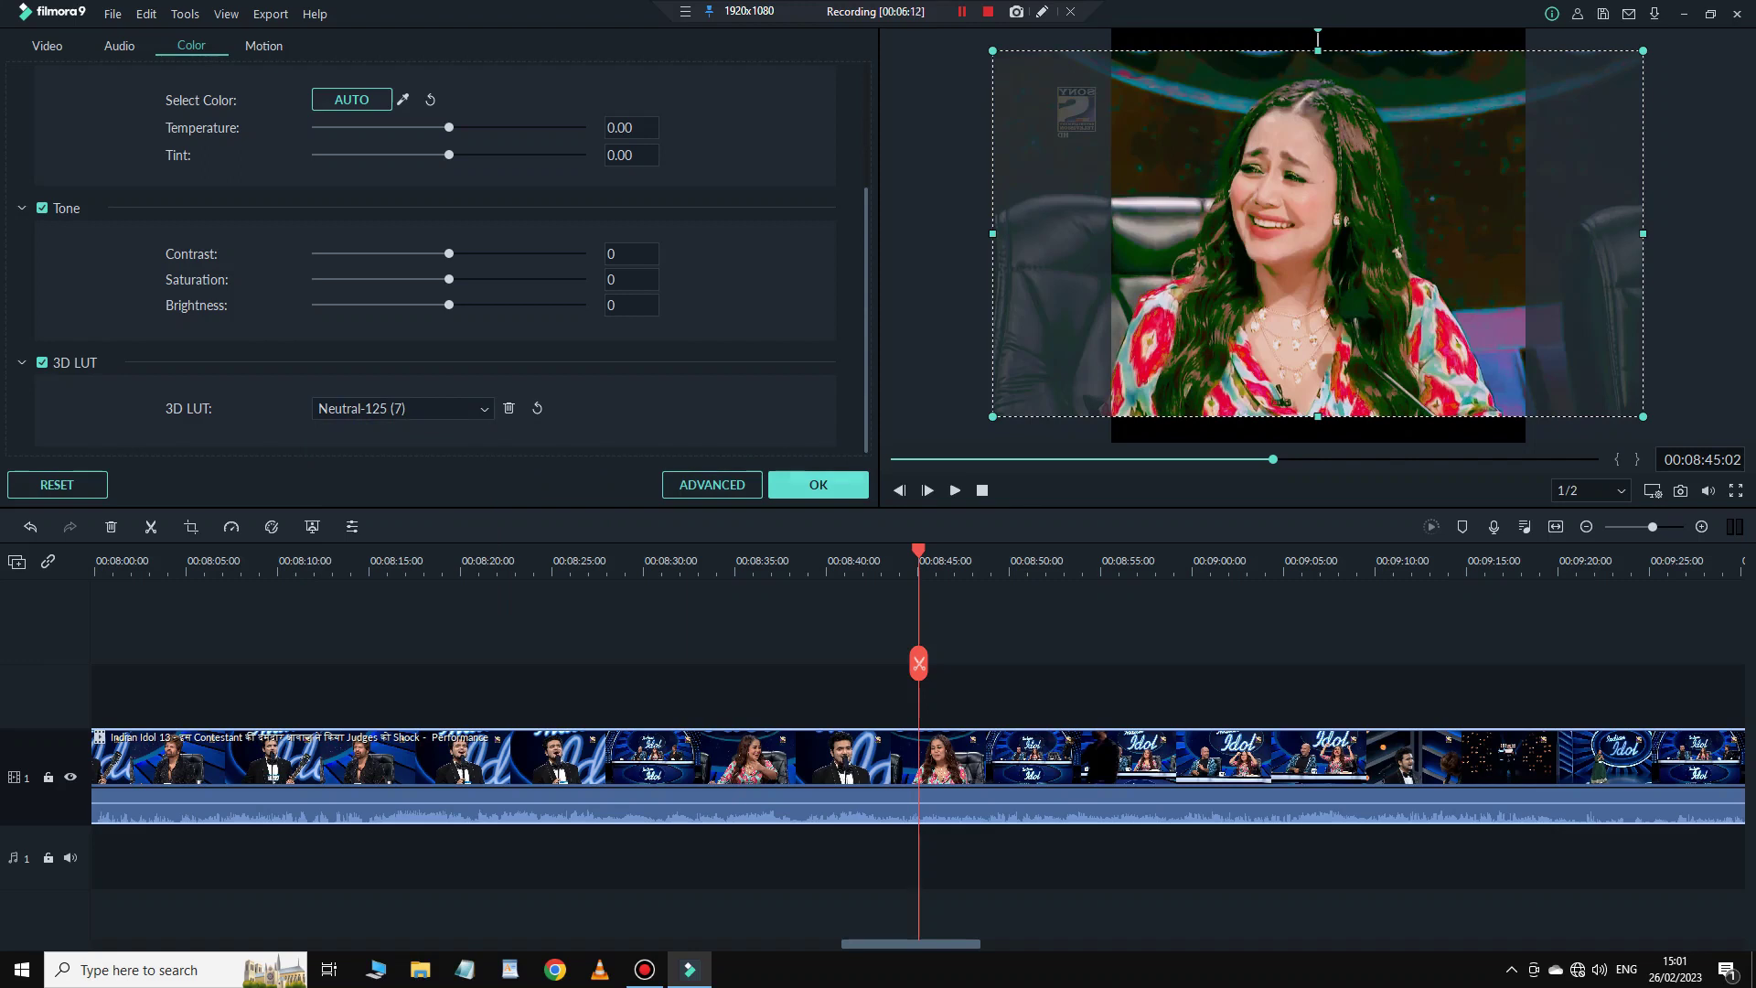
click(817, 485)
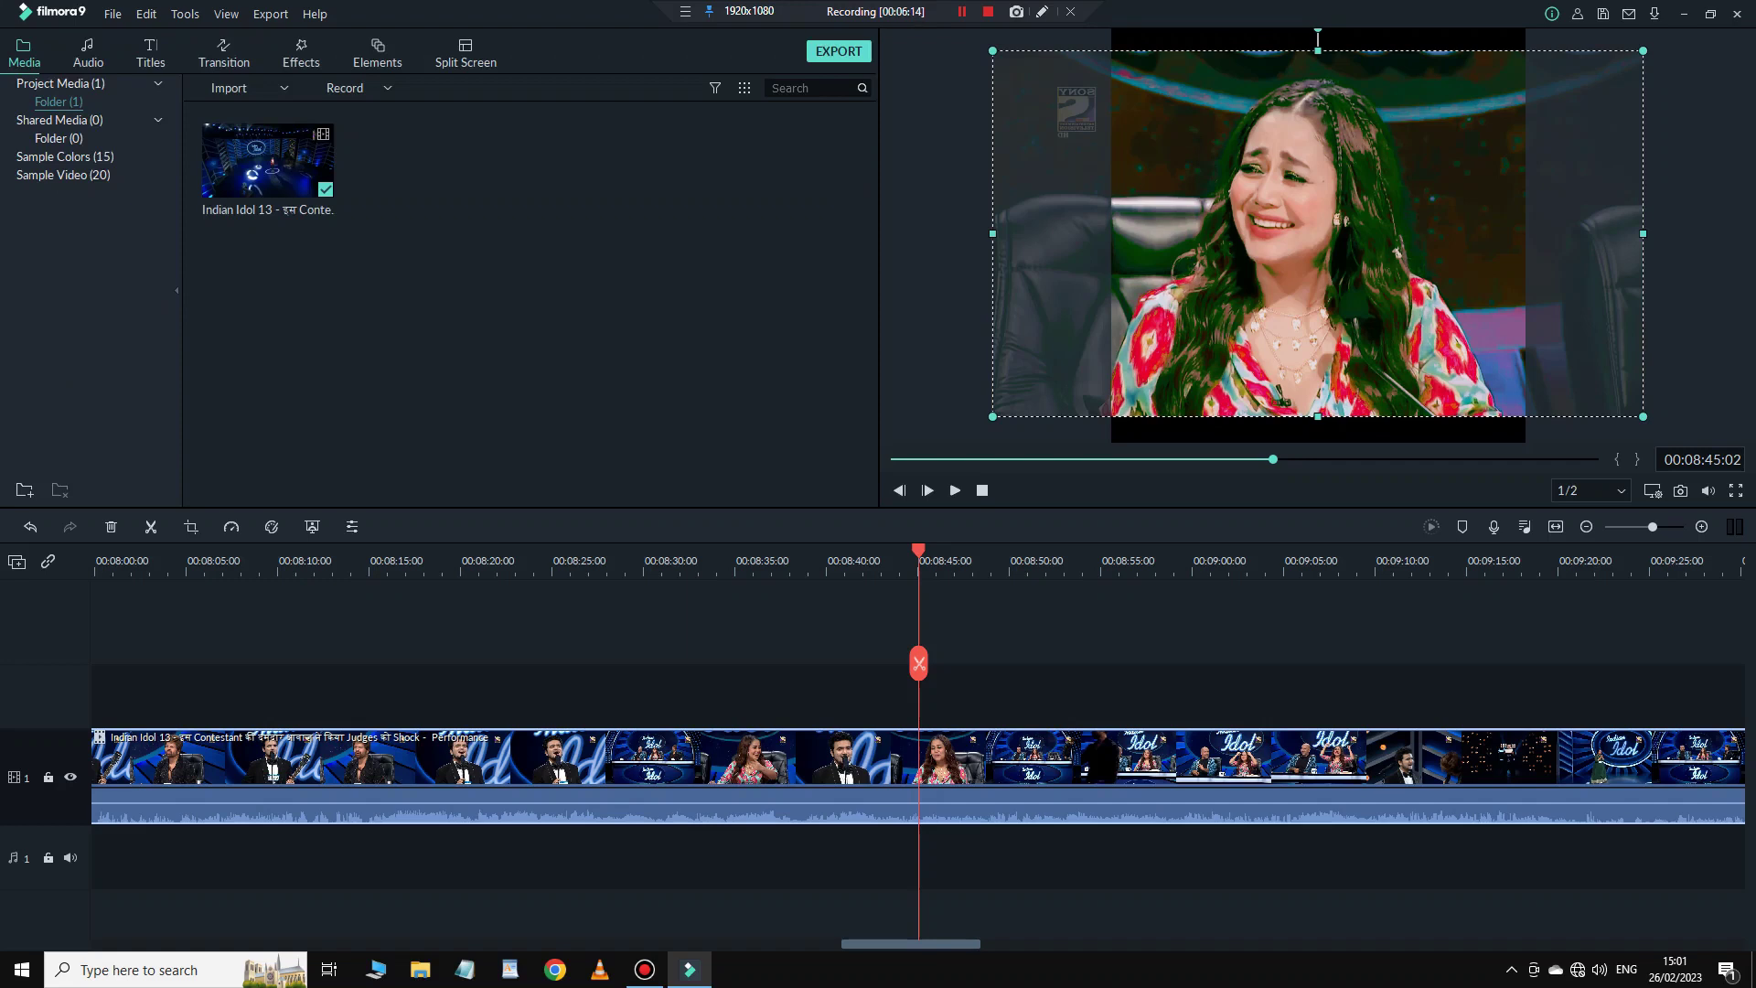
Split the clip at 00:06:34:03 and 00:07:07:18 to isolate the short segment of the singer in the dark suit.
drag(919, 664, 801, 668)
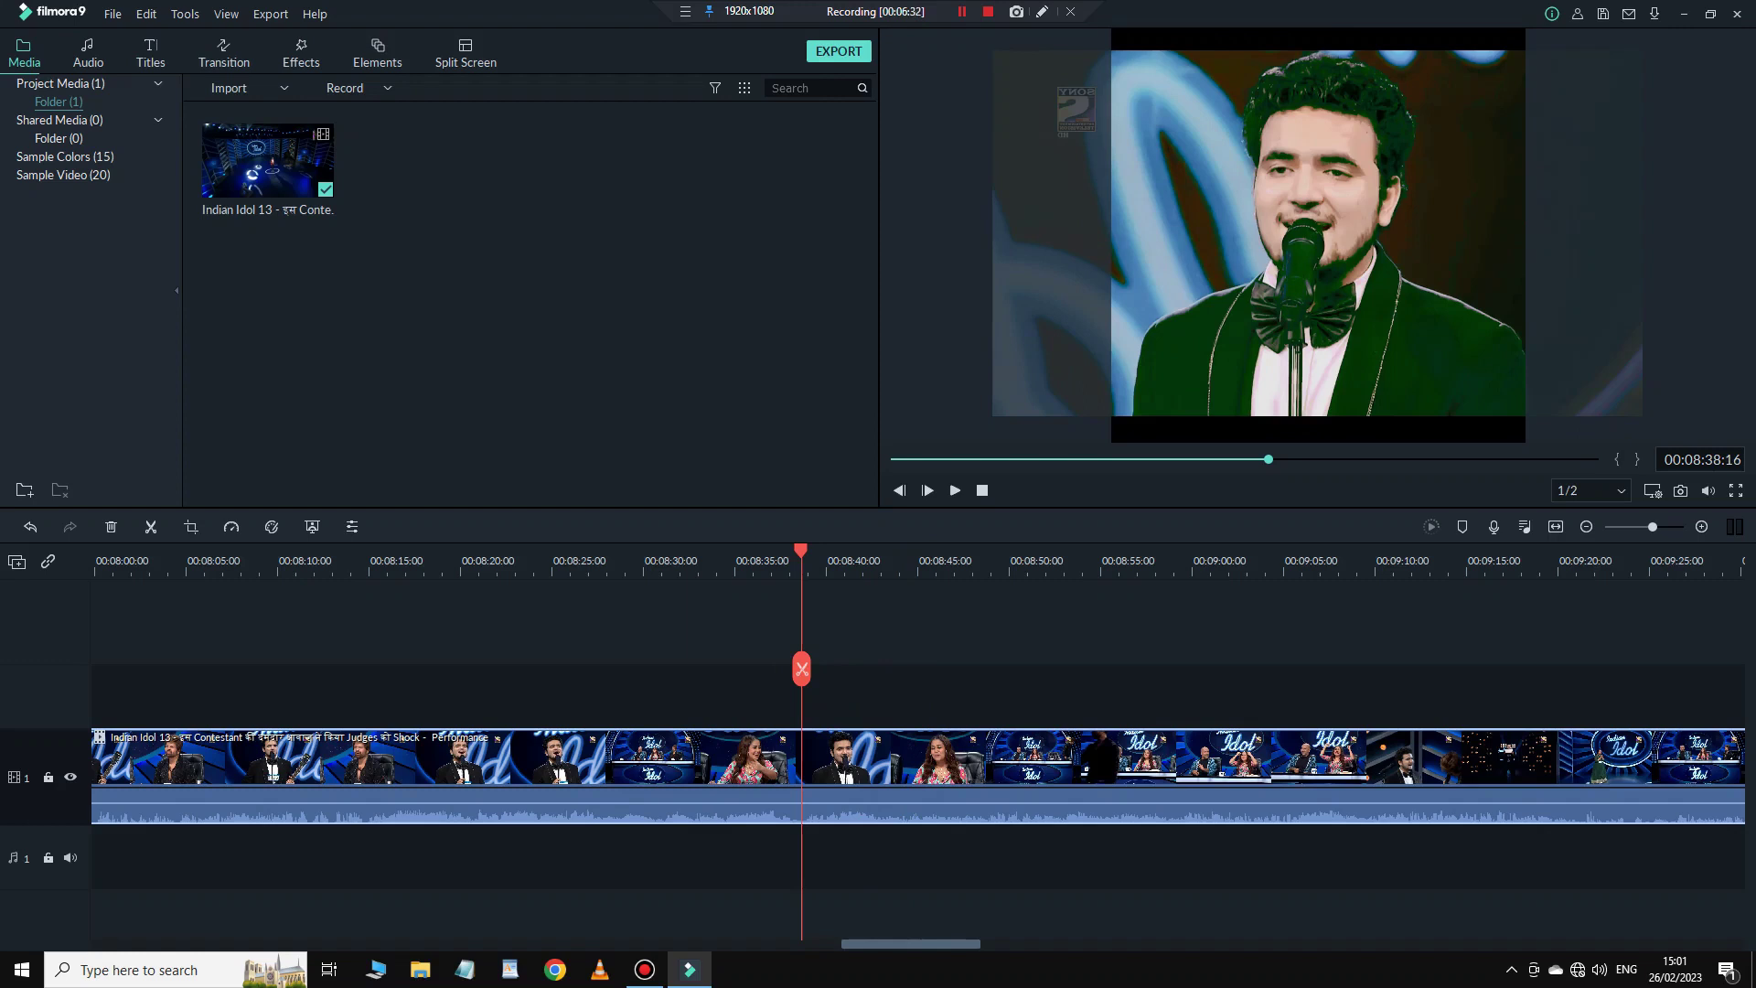
drag(802, 668, 125, 635)
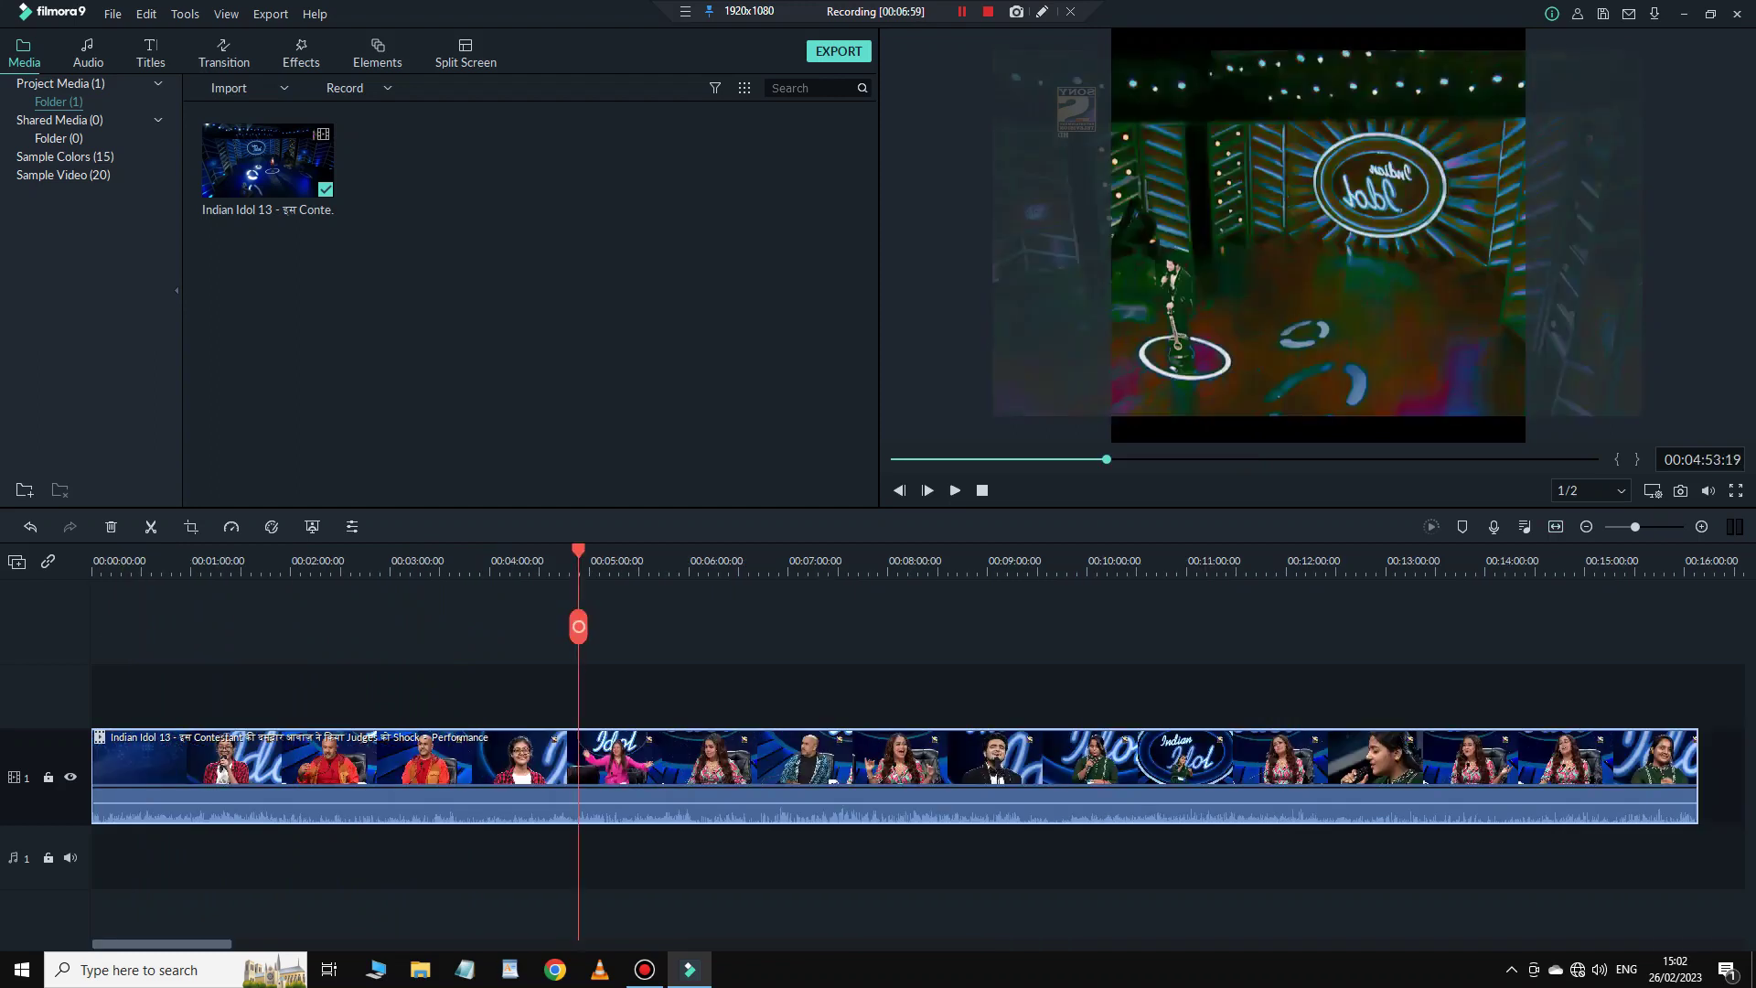
drag(579, 628, 618, 633)
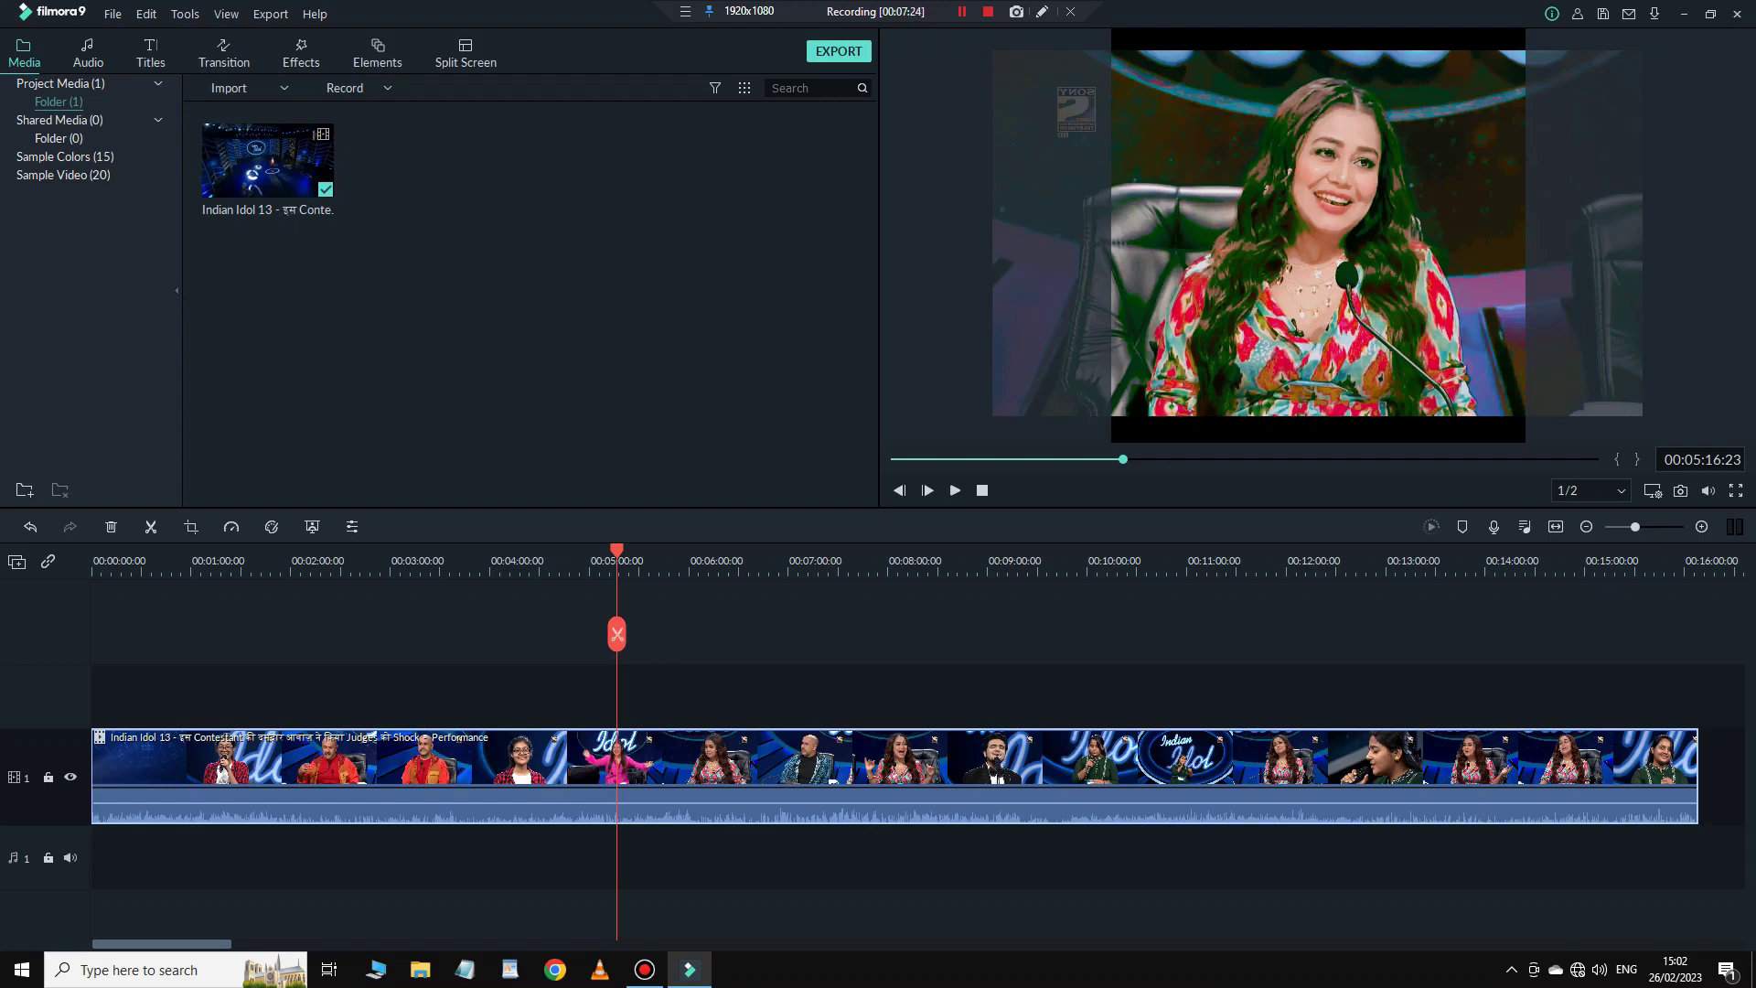
drag(617, 633, 746, 655)
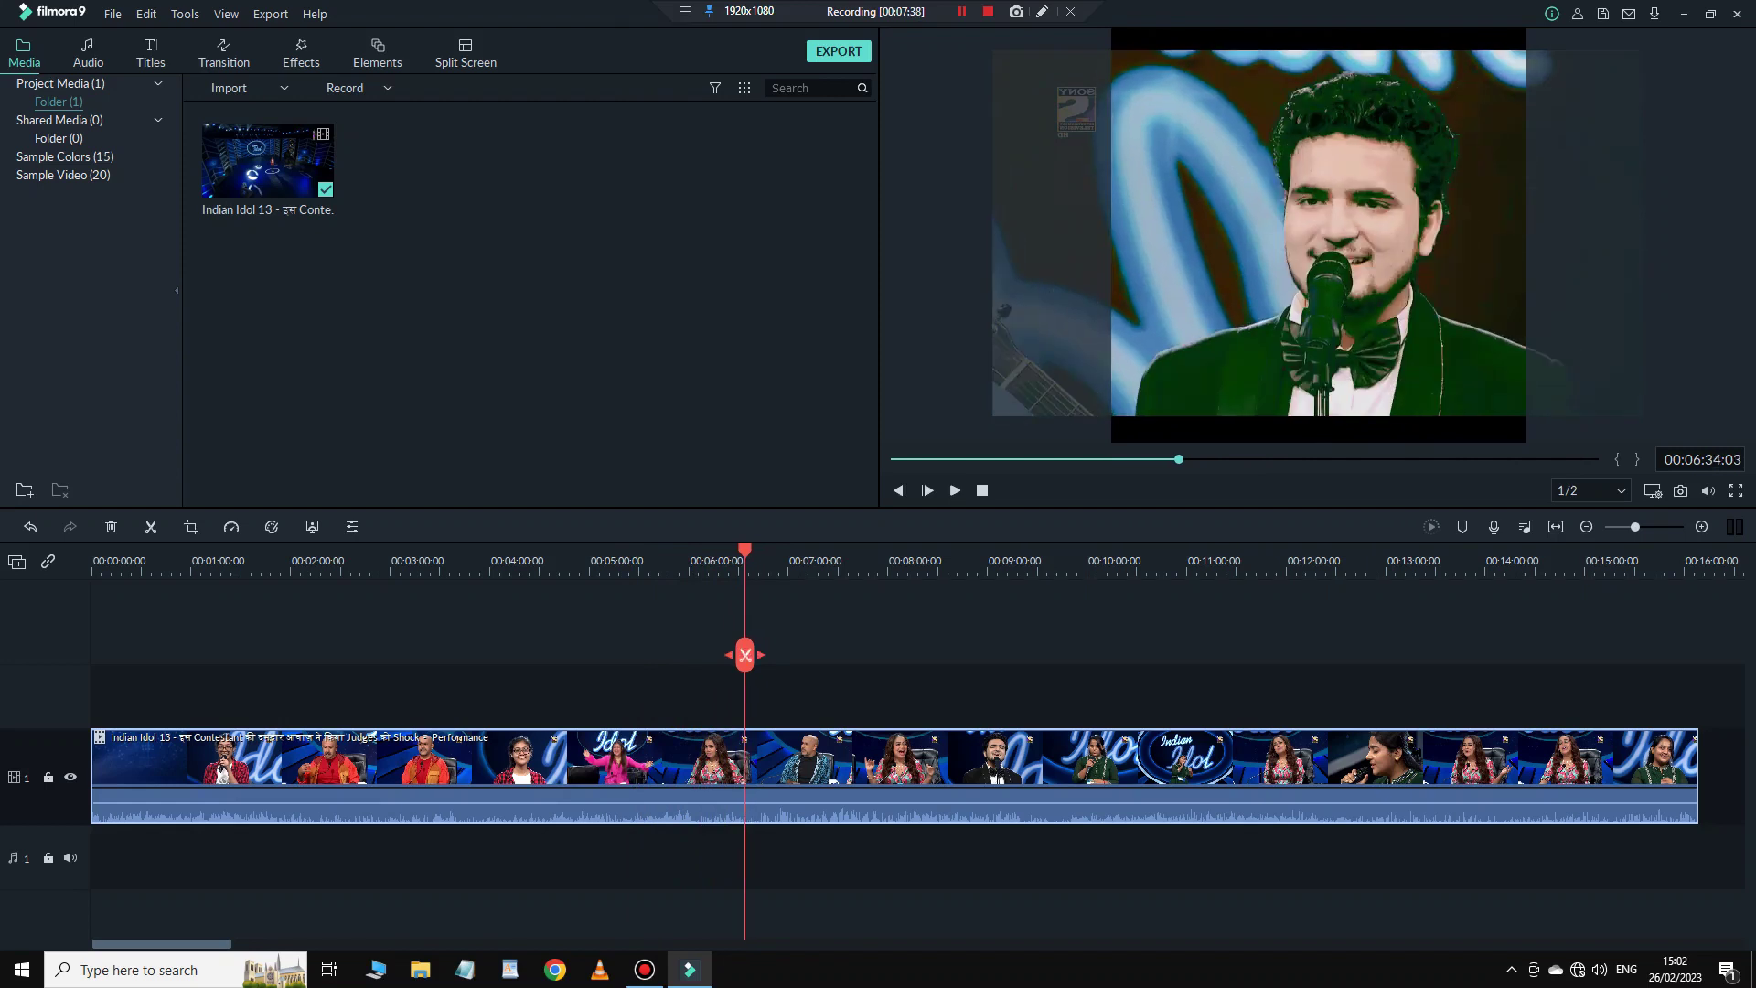
click(745, 655)
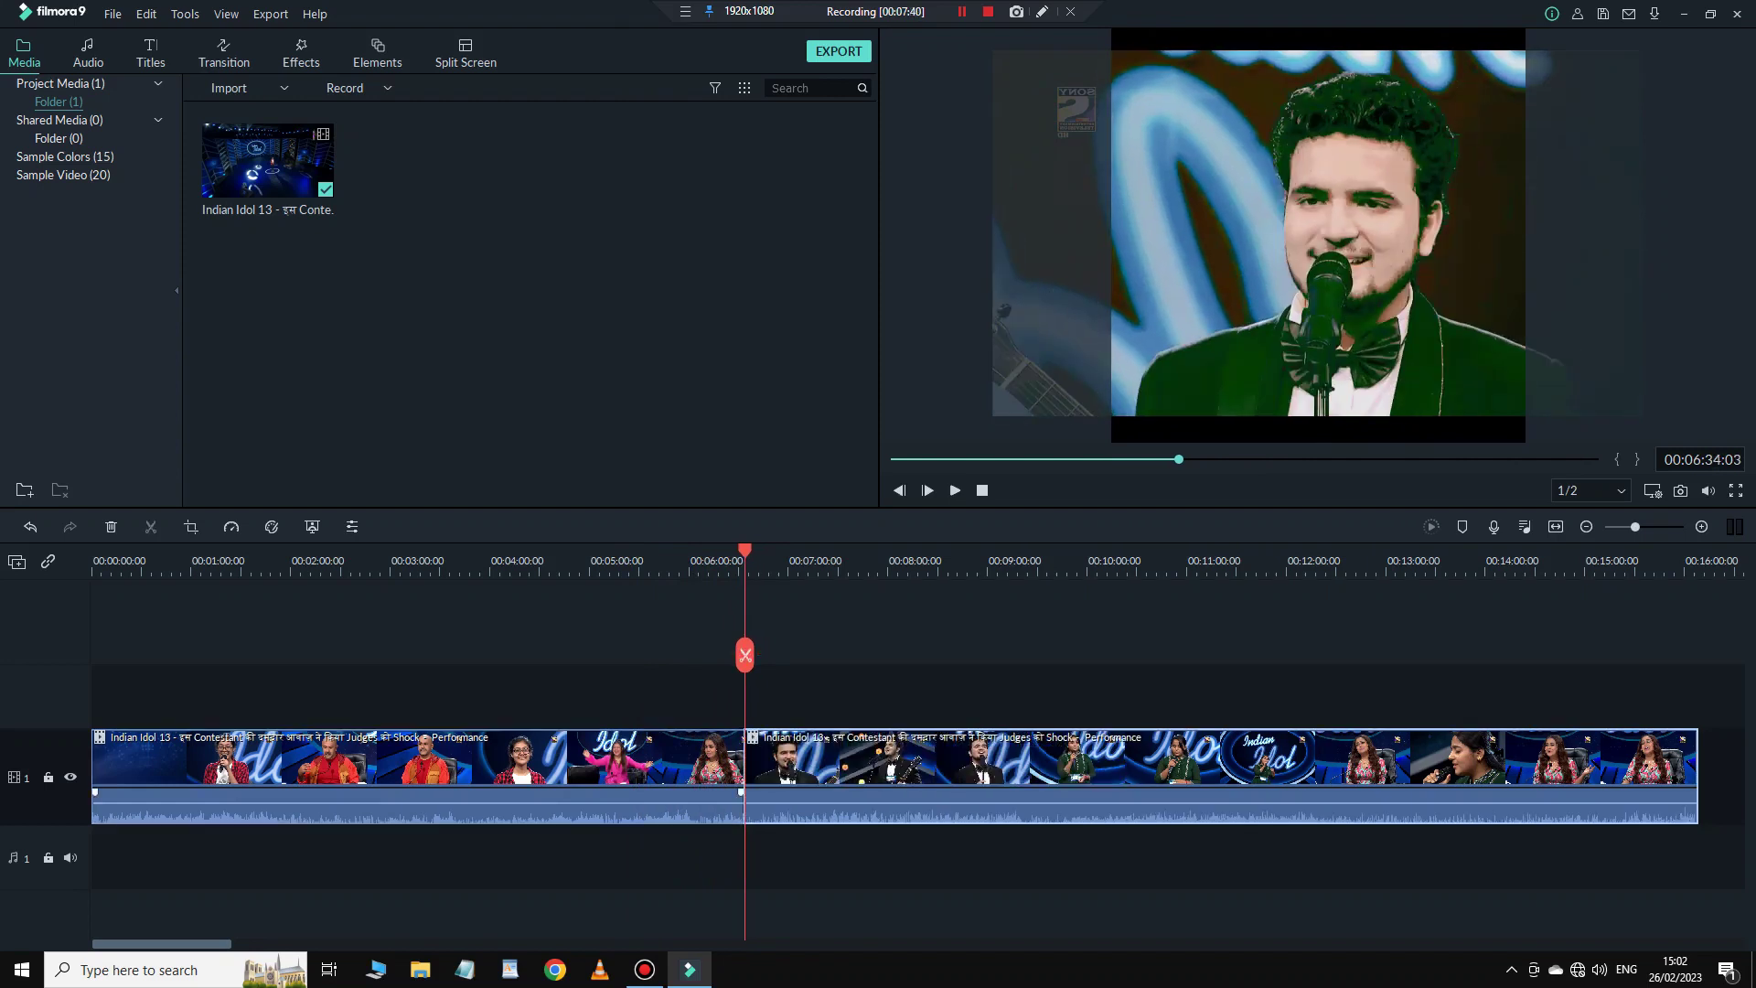
drag(745, 655, 800, 659)
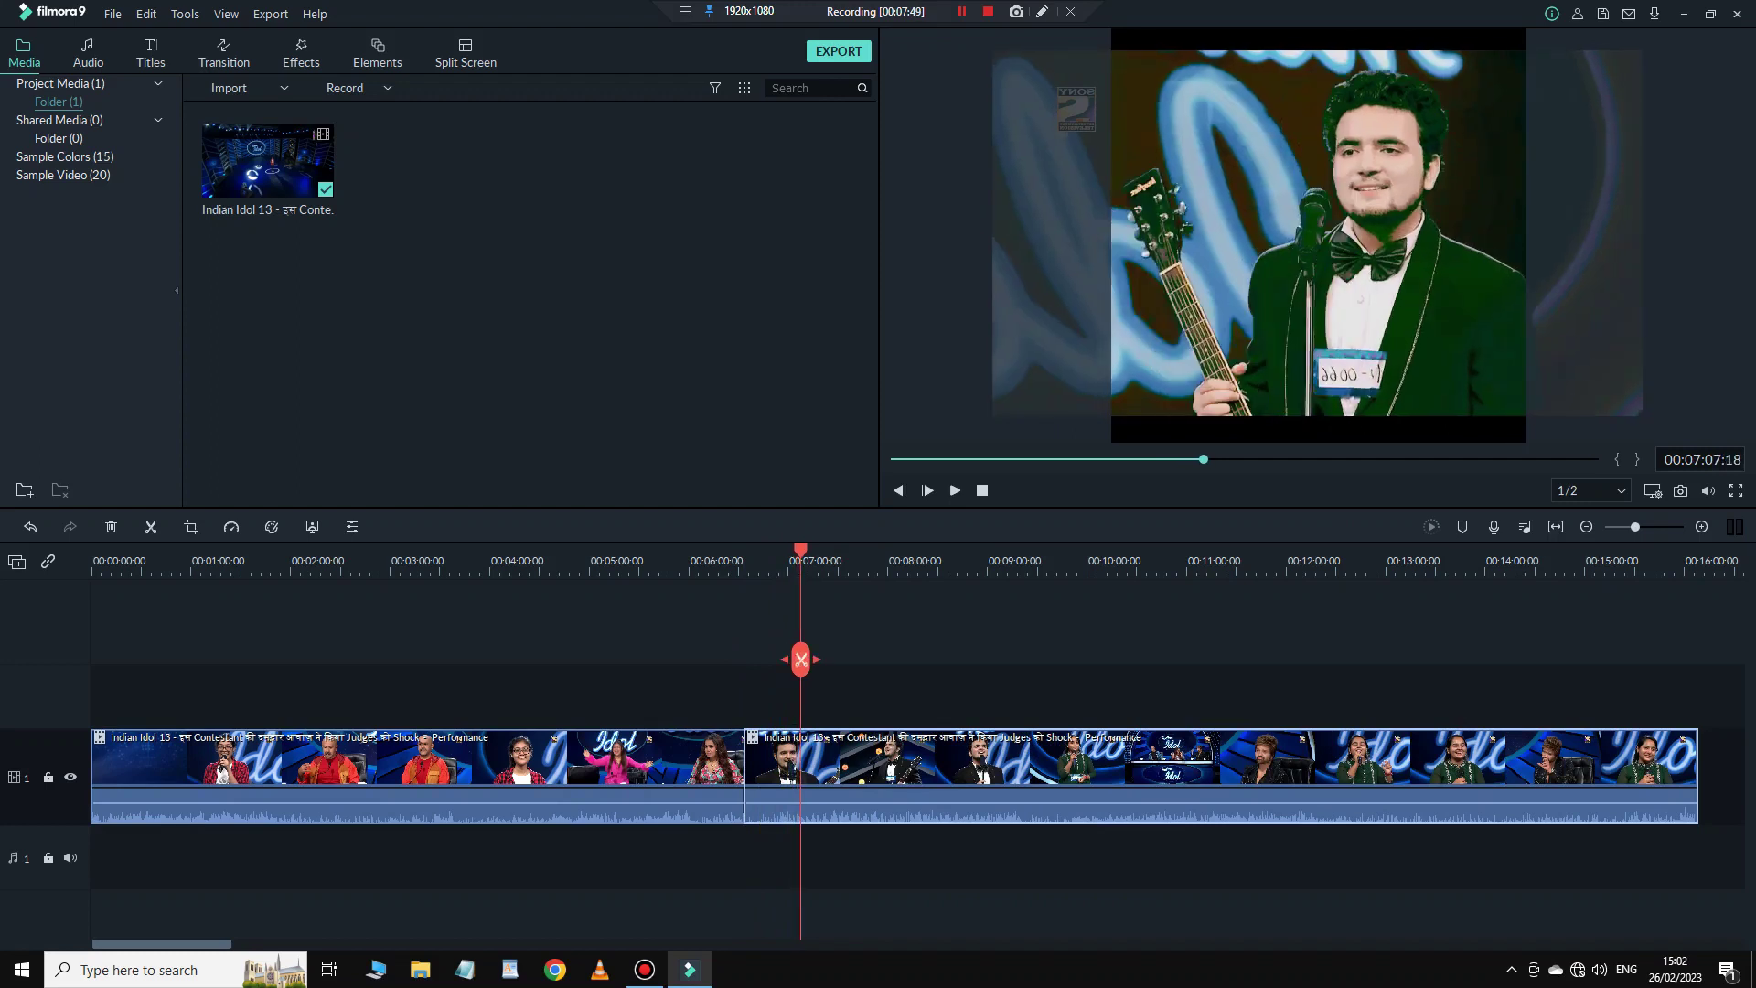
click(800, 659)
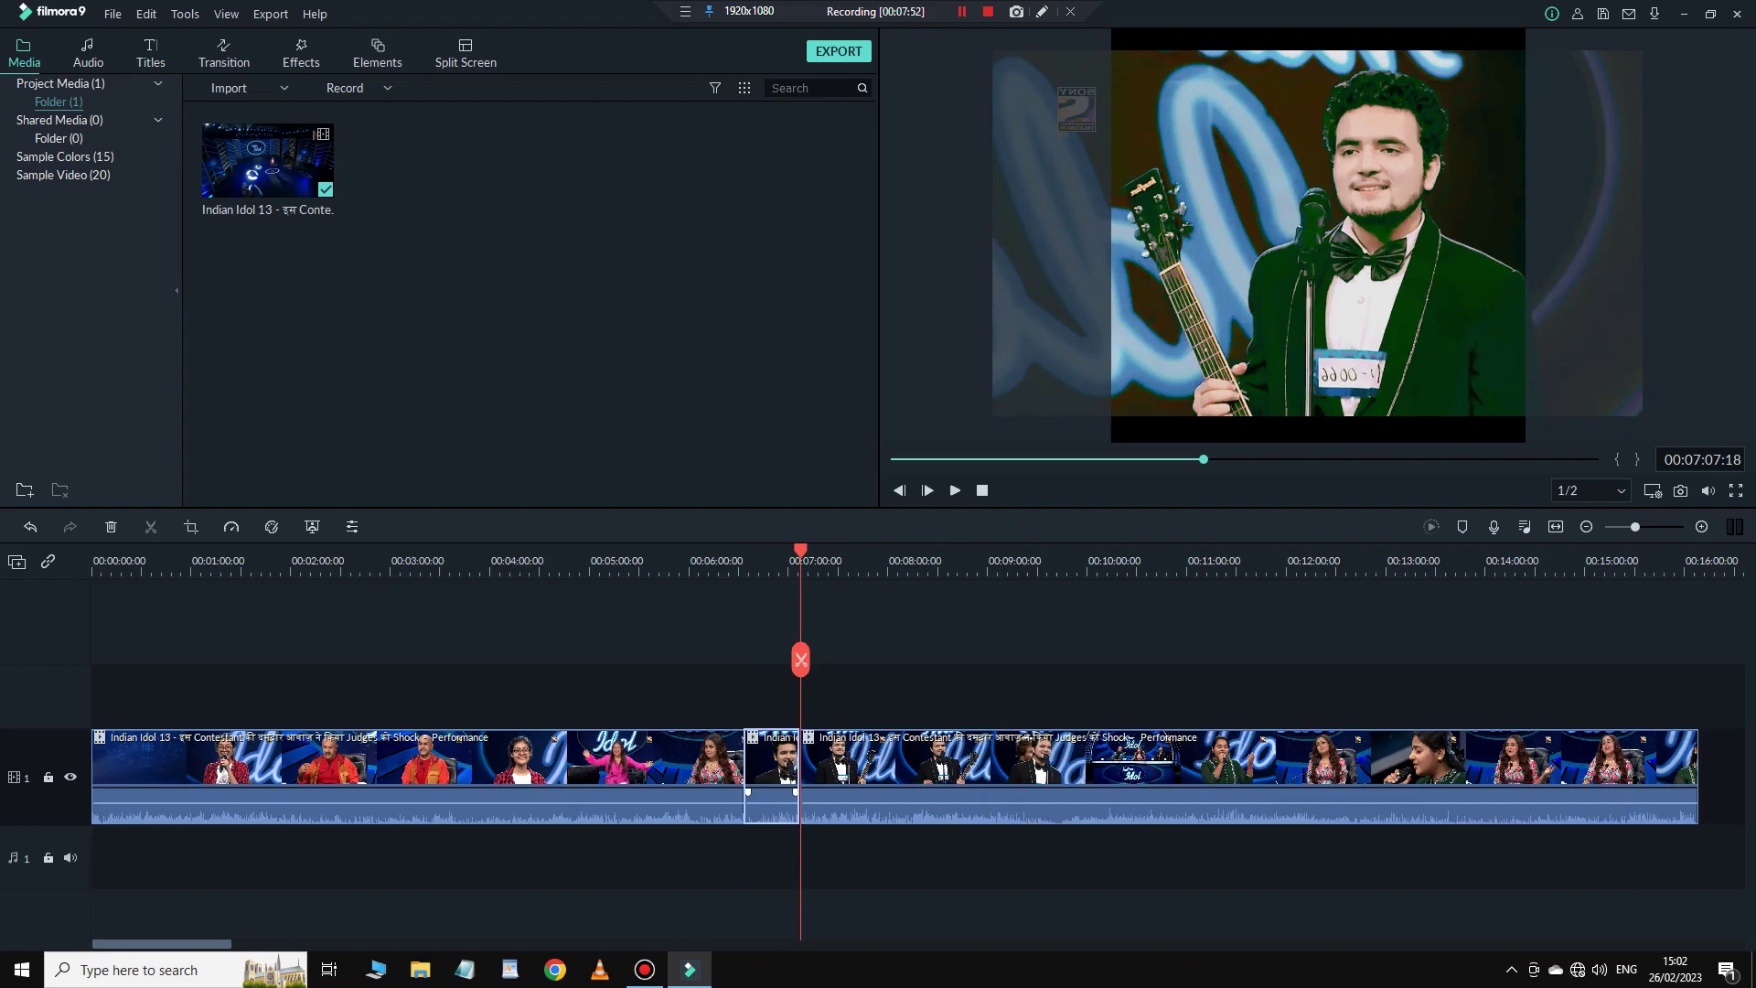
Paste a copy of the isolated singer segment at the start of the timeline and play it back from the beginning.
drag(801, 659, 95, 611)
key(ctrl+v)
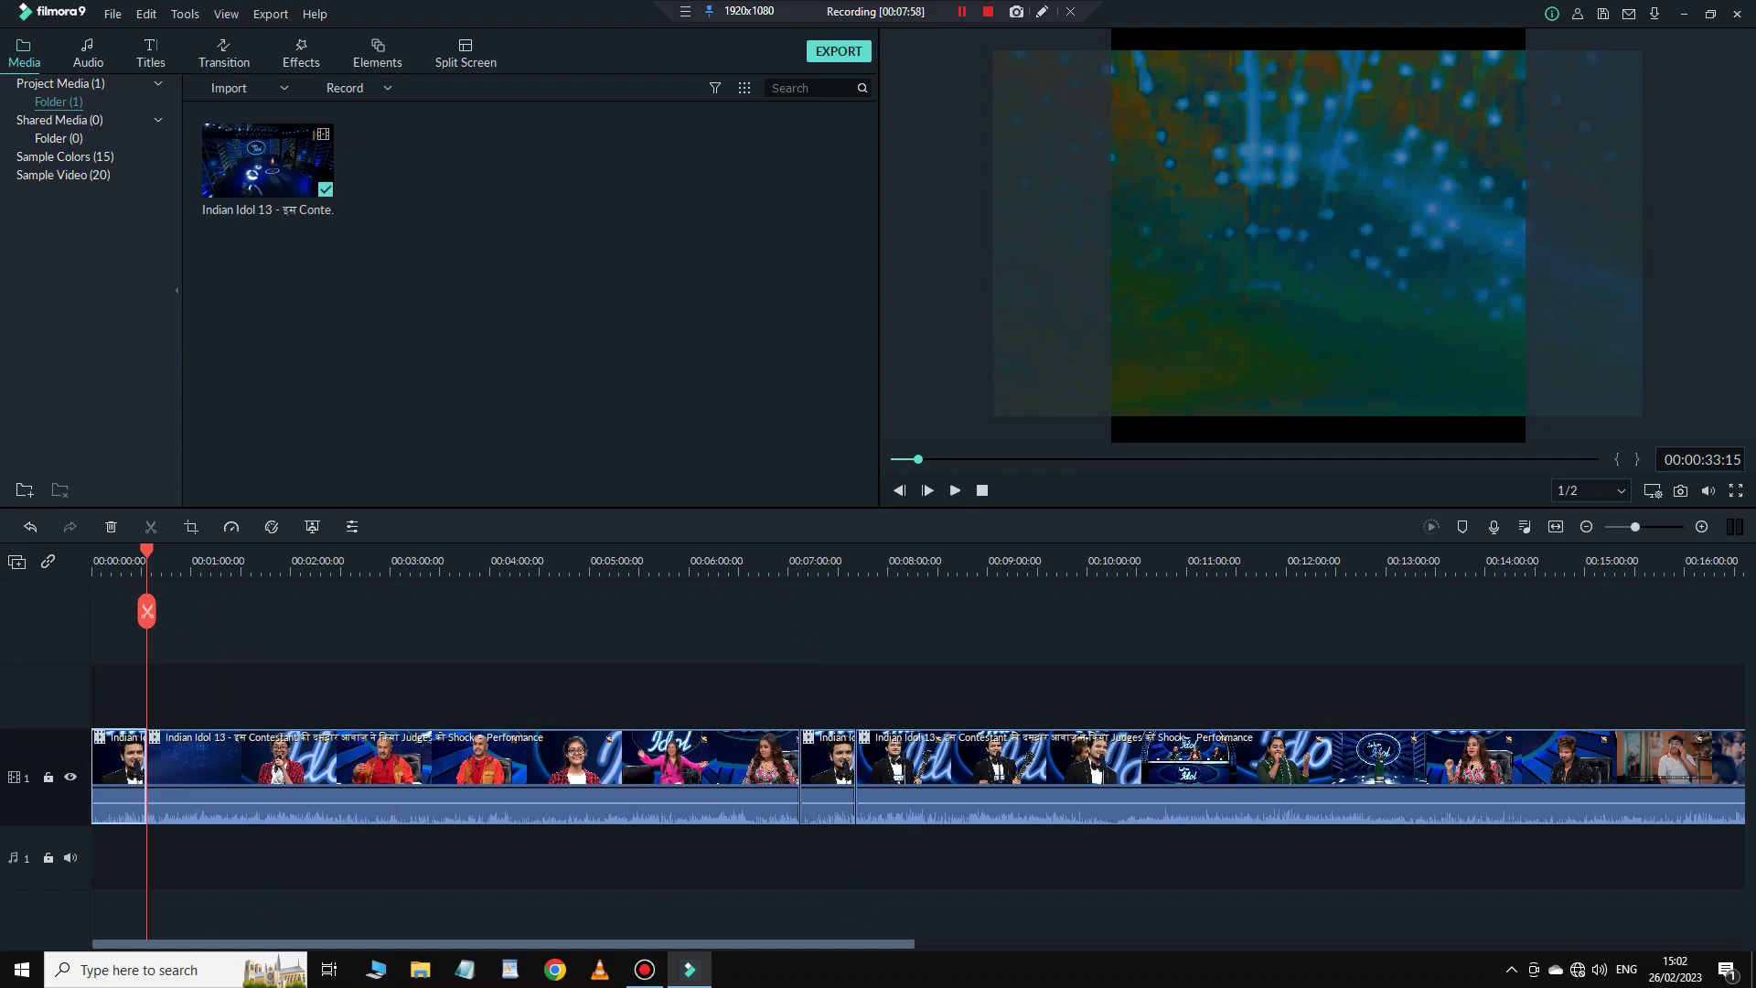
drag(146, 610, 107, 613)
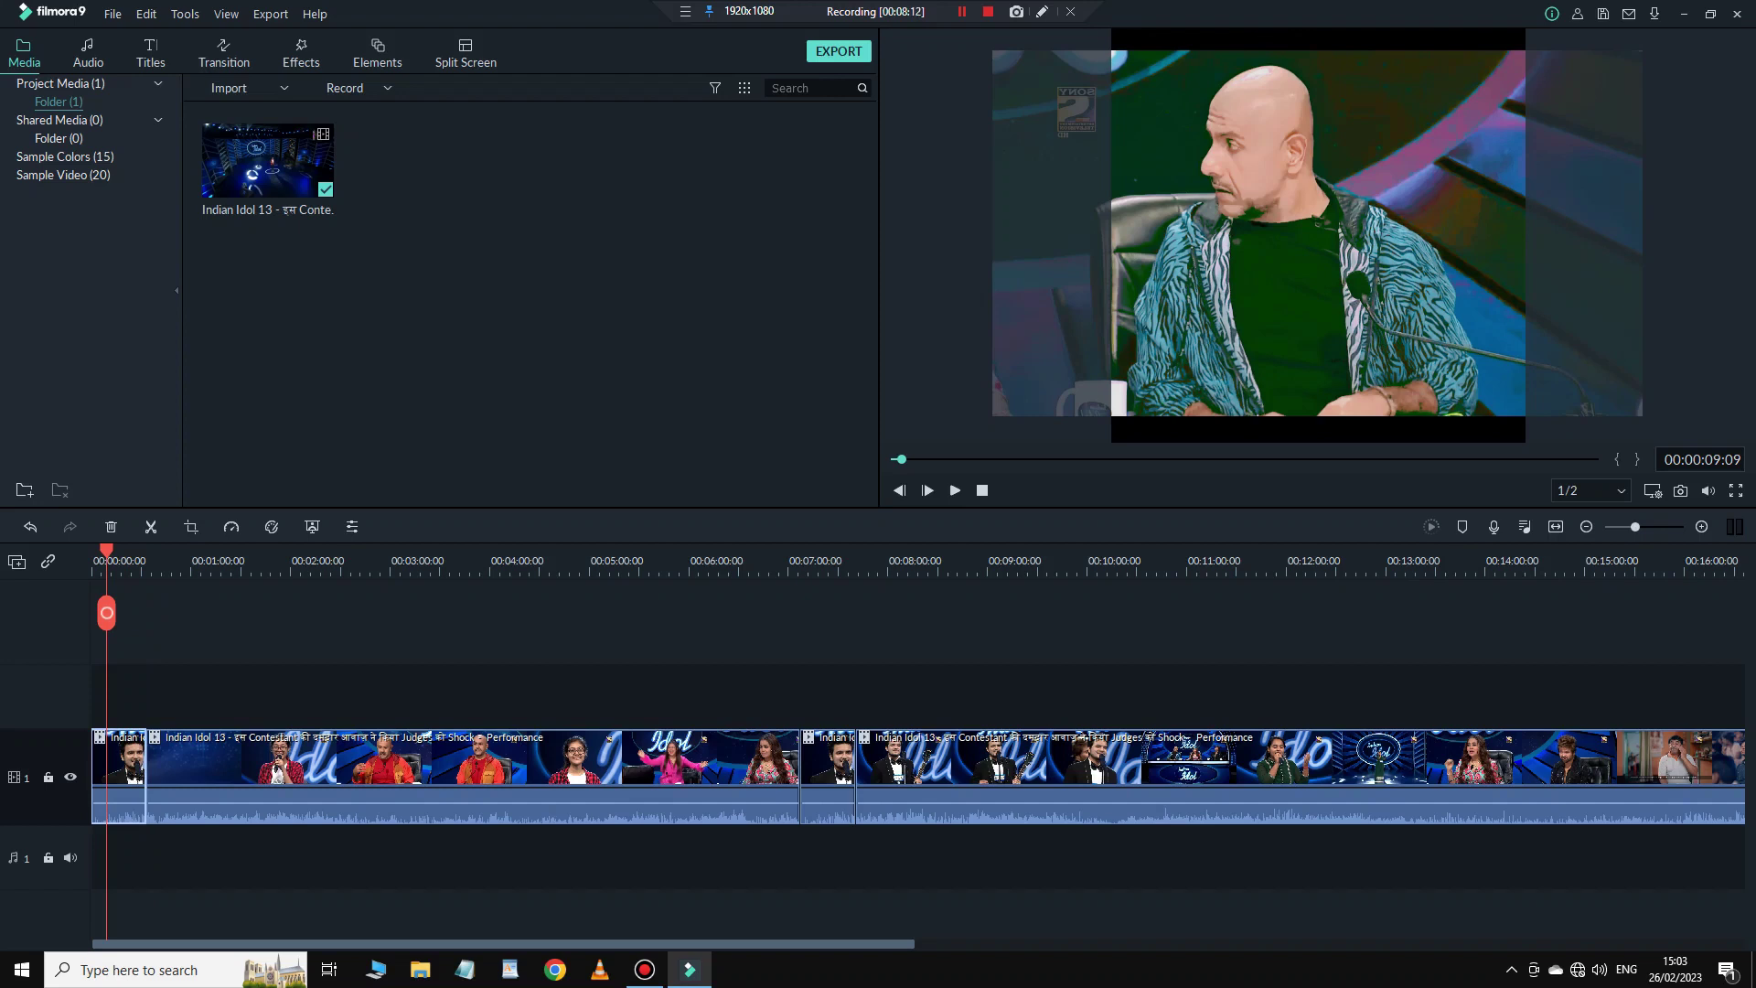
drag(106, 613, 92, 611)
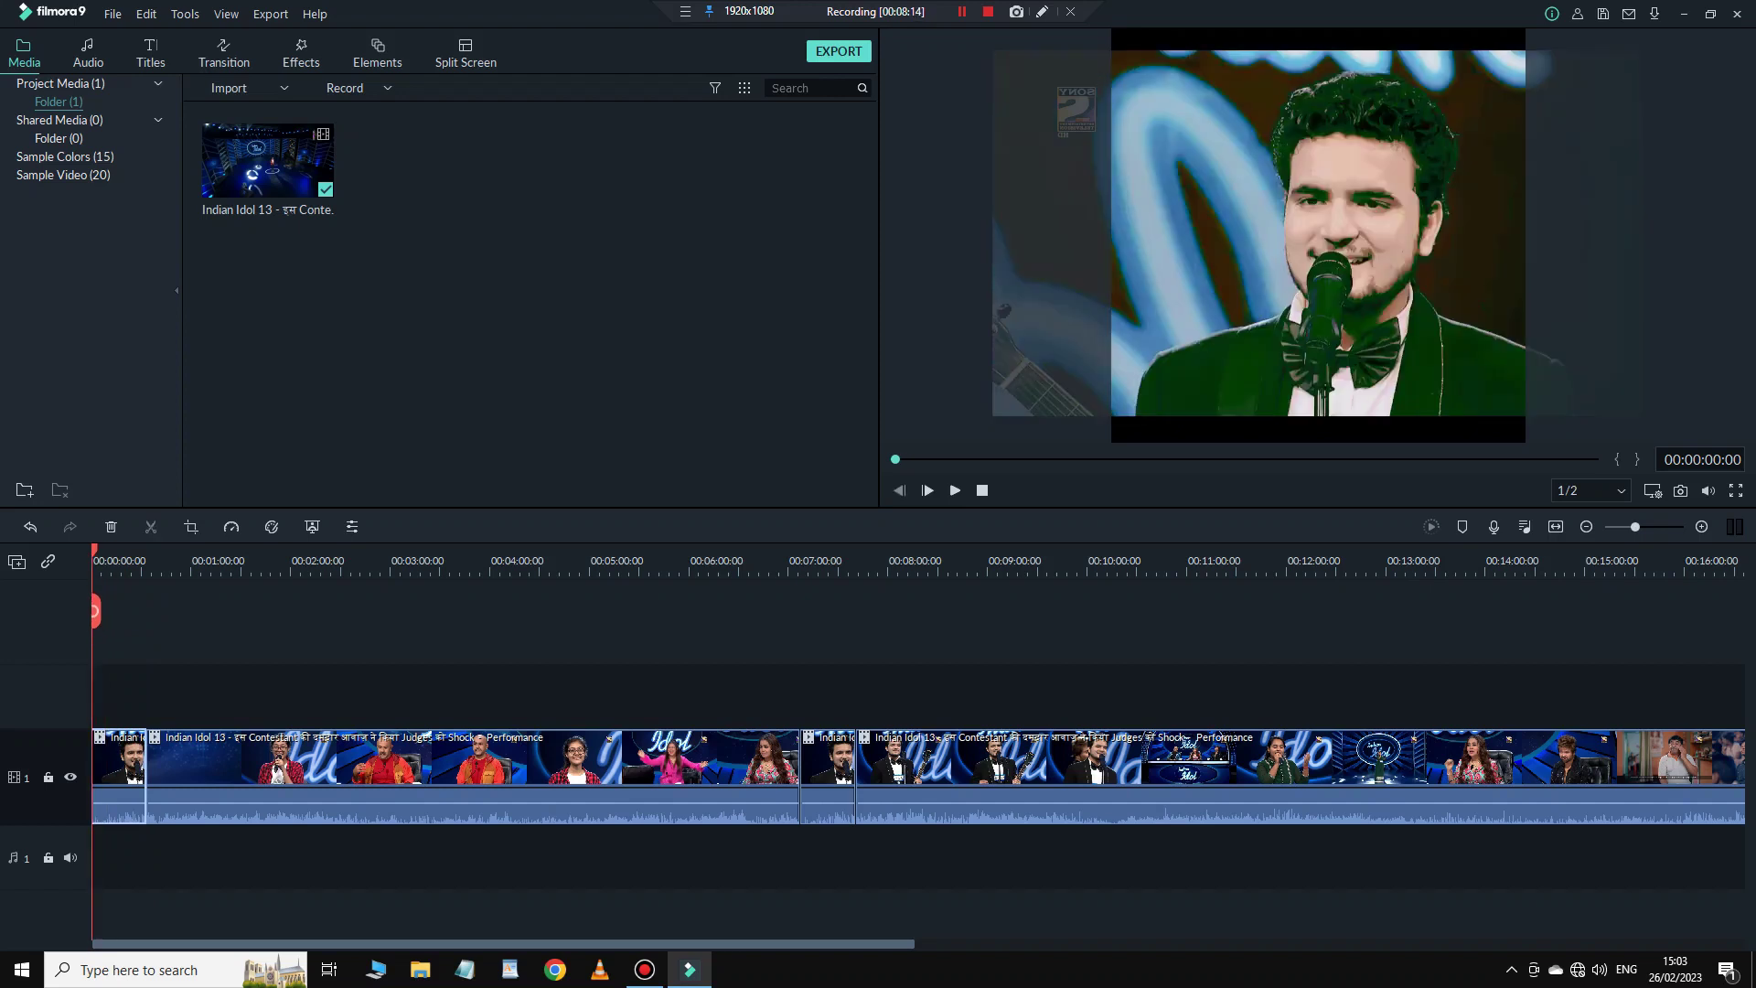
key(space)
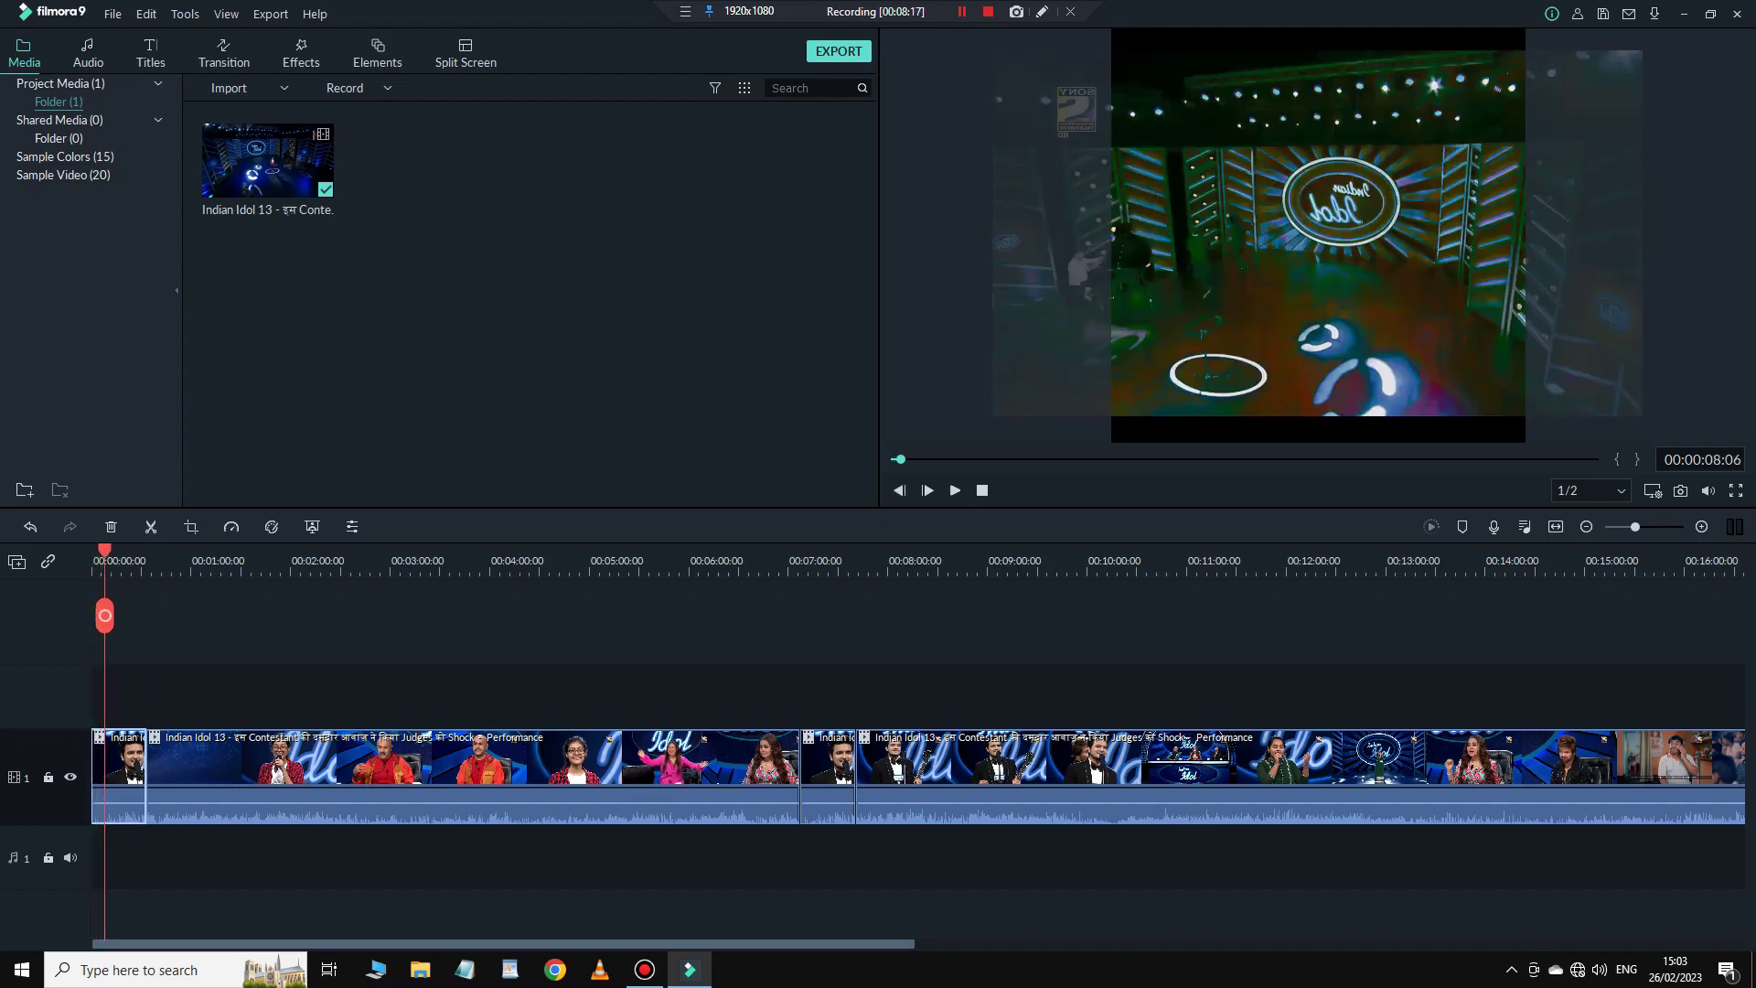
Set the speed of the long clip following the pasted intro to 1.10x.
drag(104, 615, 207, 633)
right_click(320, 755)
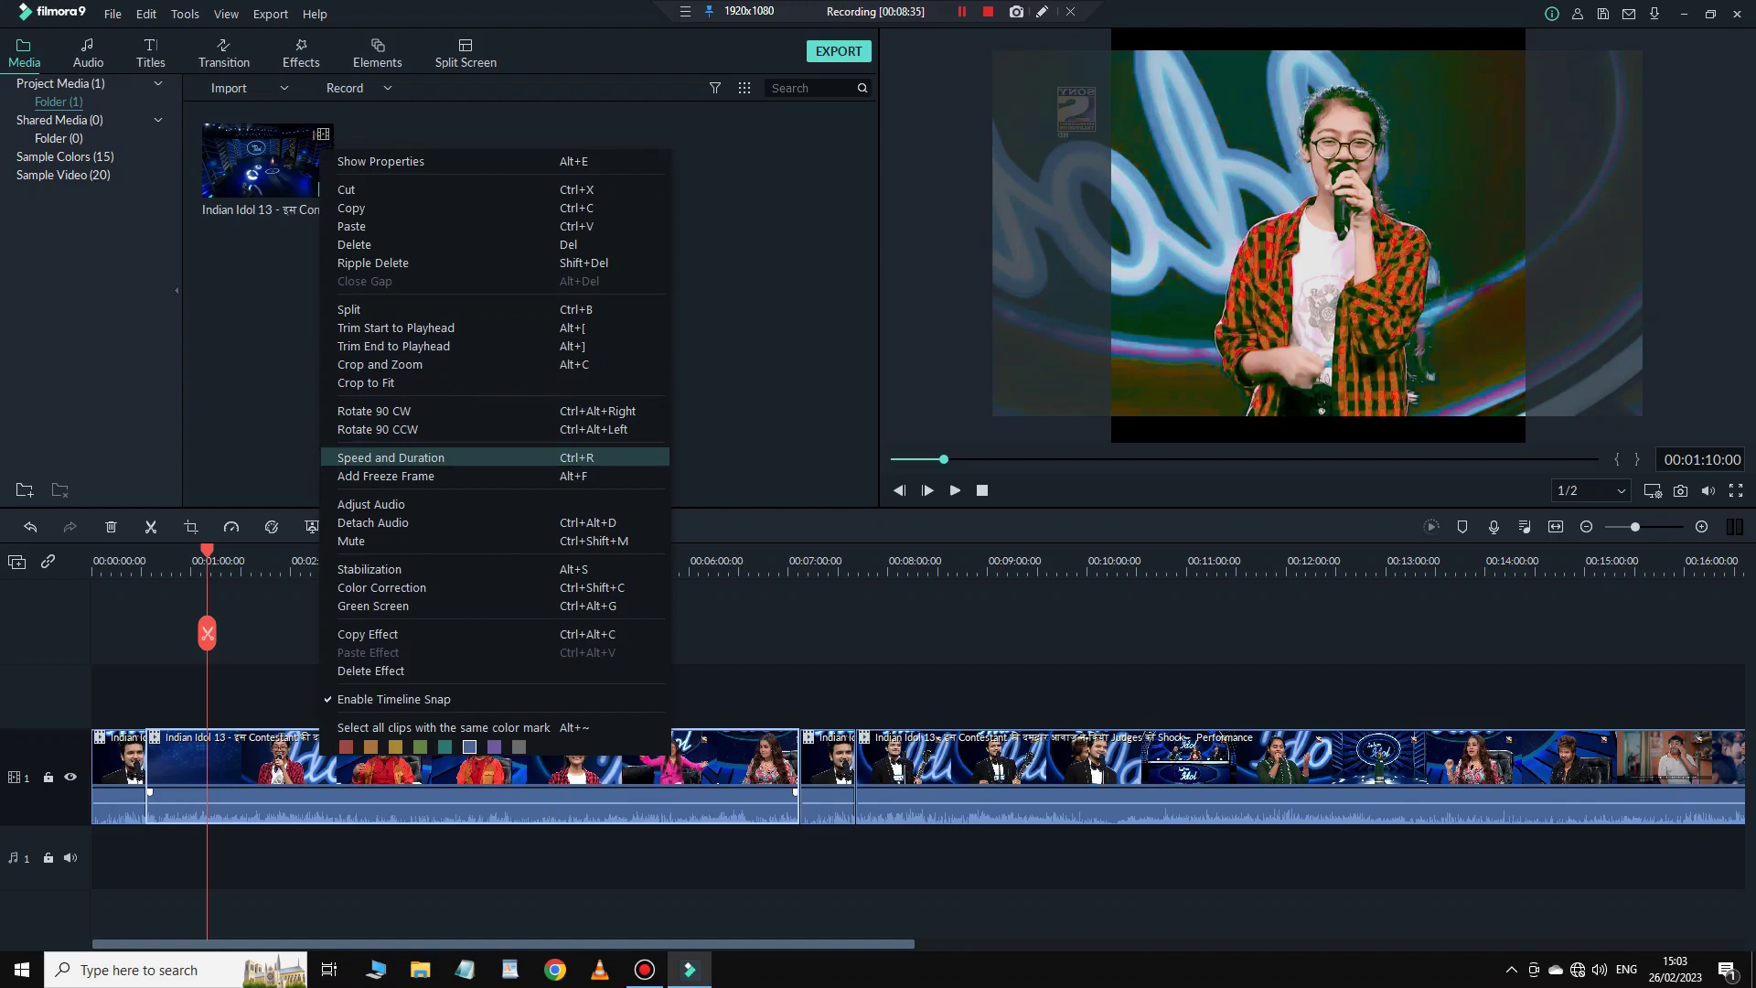
click(392, 457)
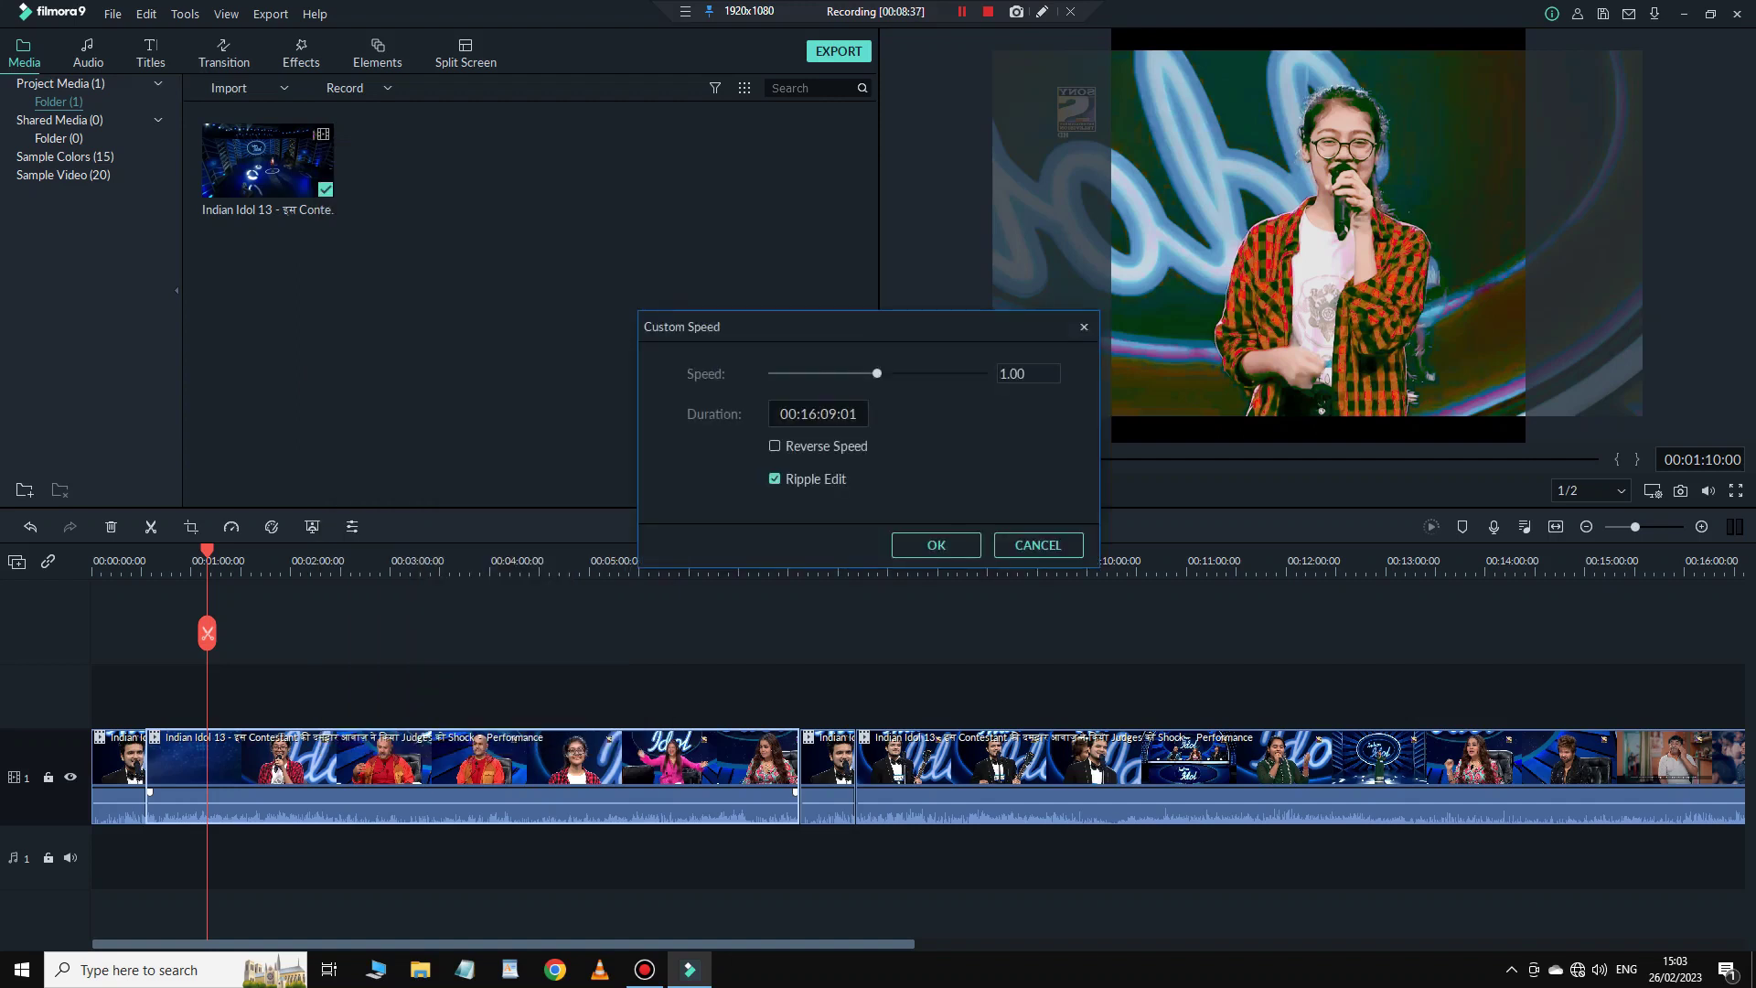
drag(877, 373, 882, 374)
click(936, 545)
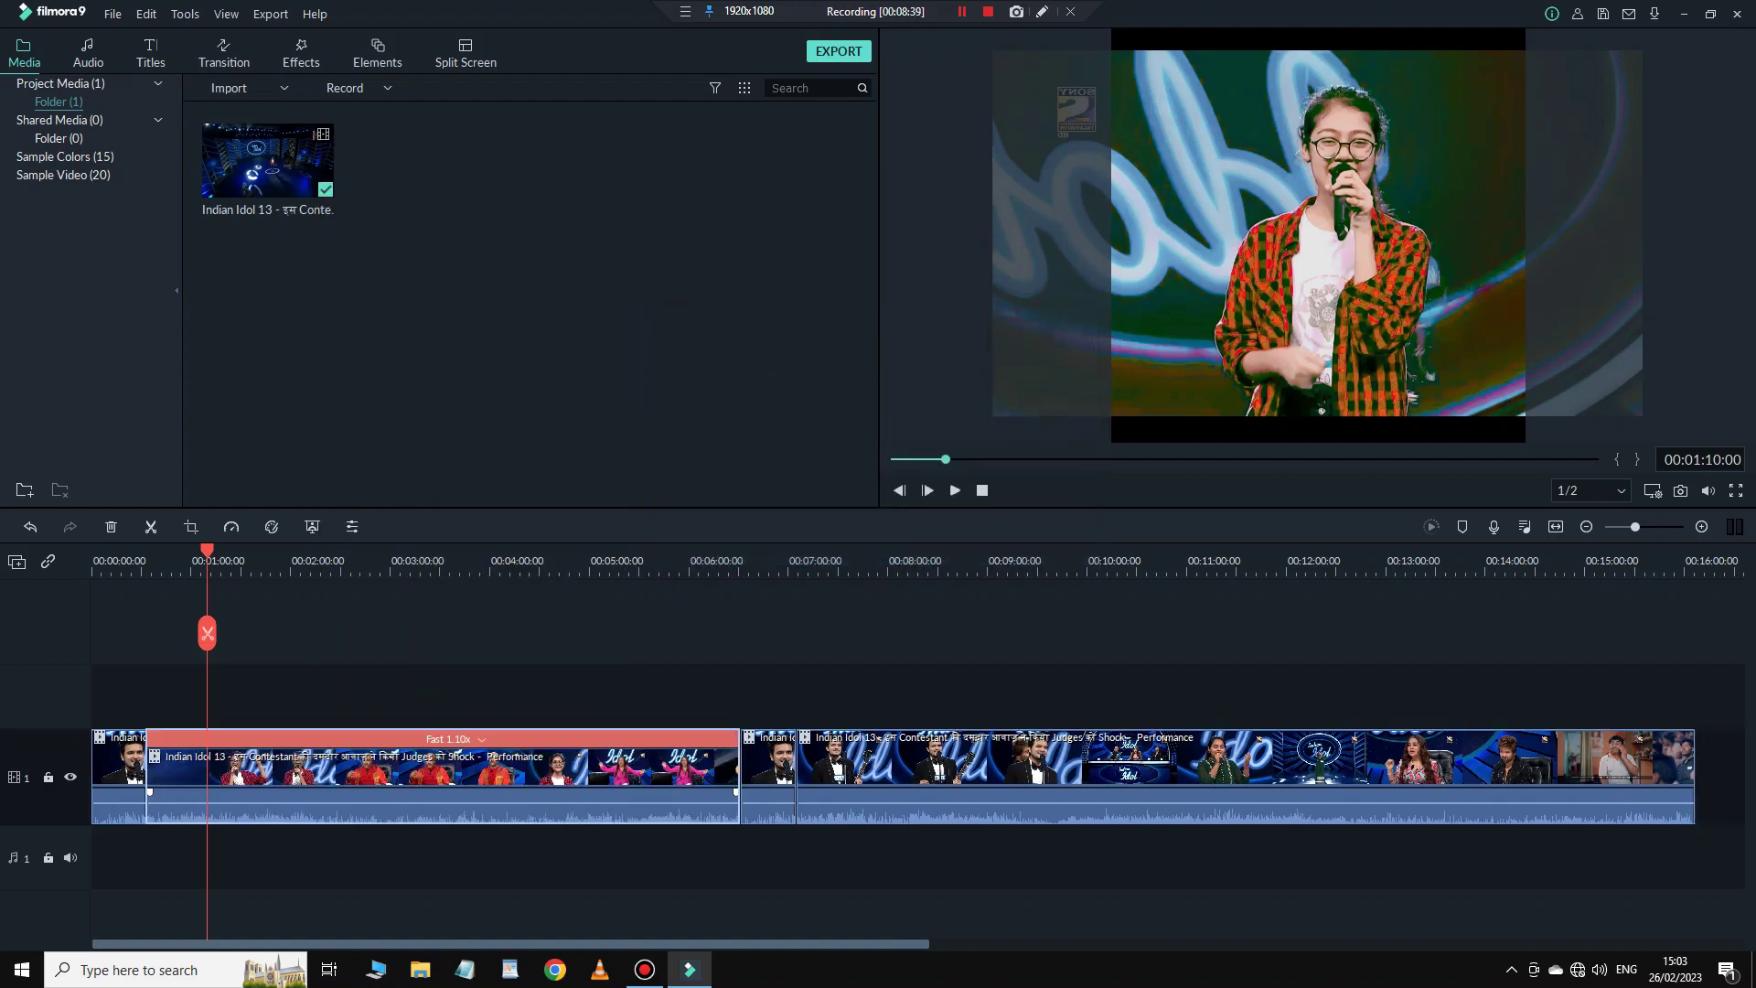
Set the speed of the last clip and of the short singer clip before it to 1.10x.
right_click(938, 764)
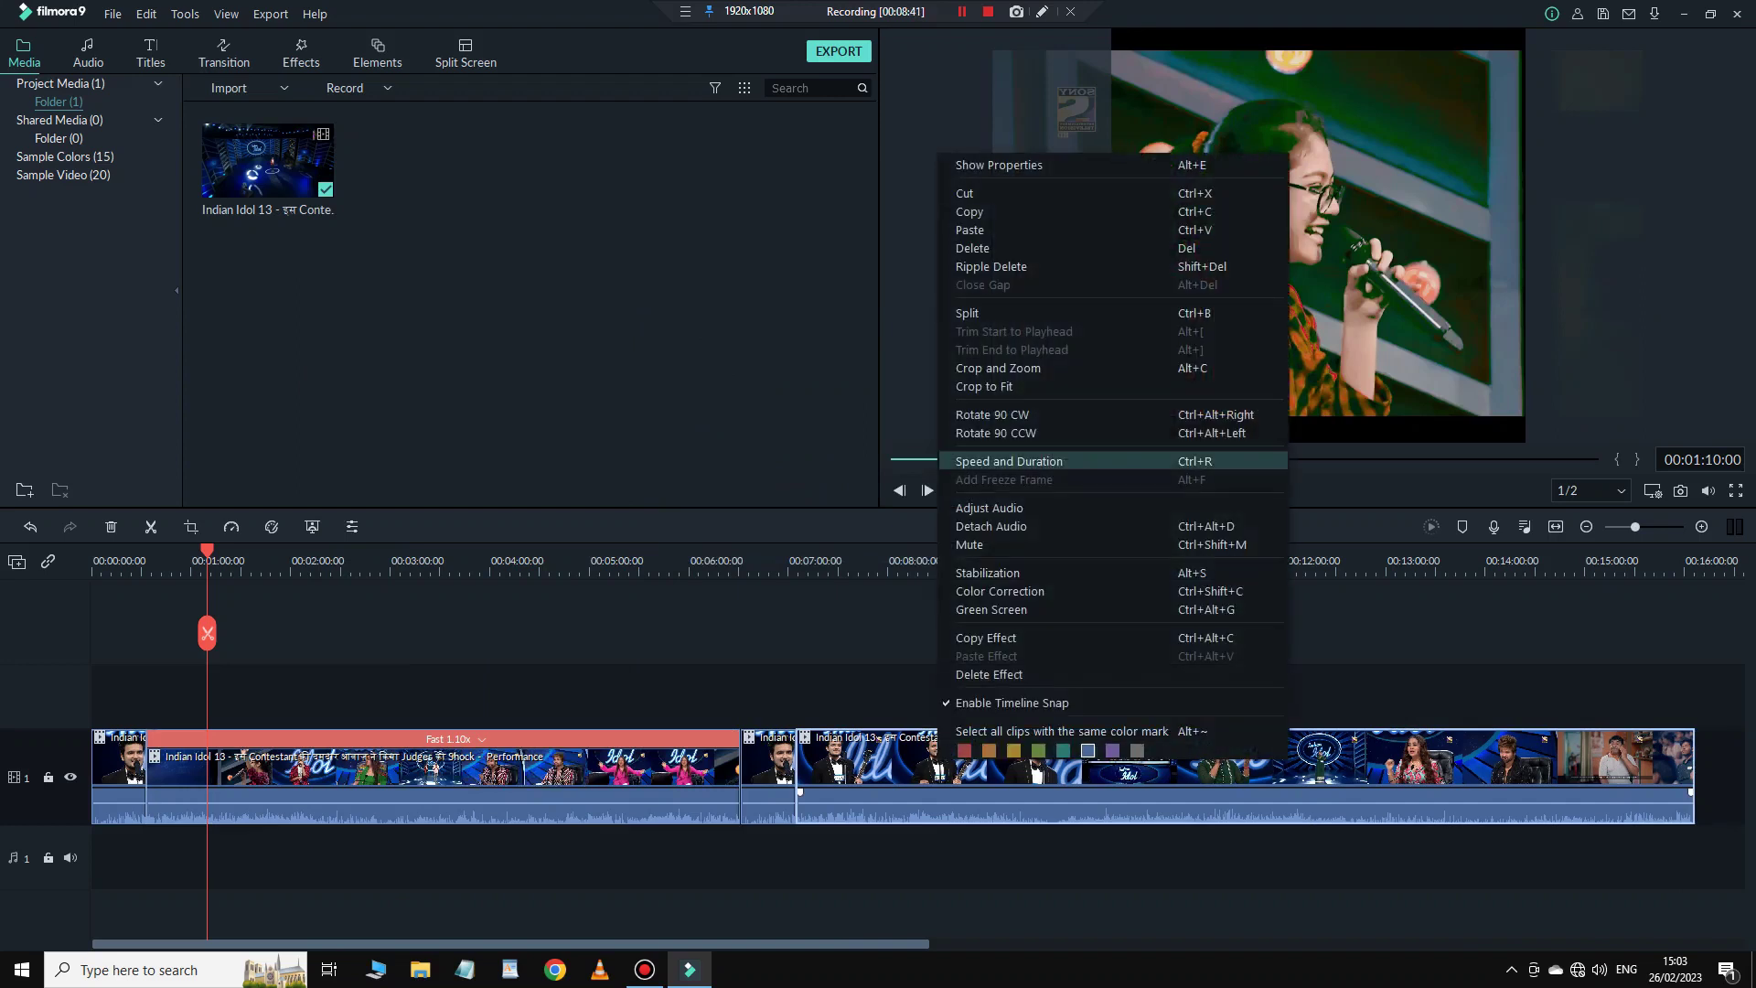
click(1006, 458)
drag(878, 373, 883, 374)
click(936, 545)
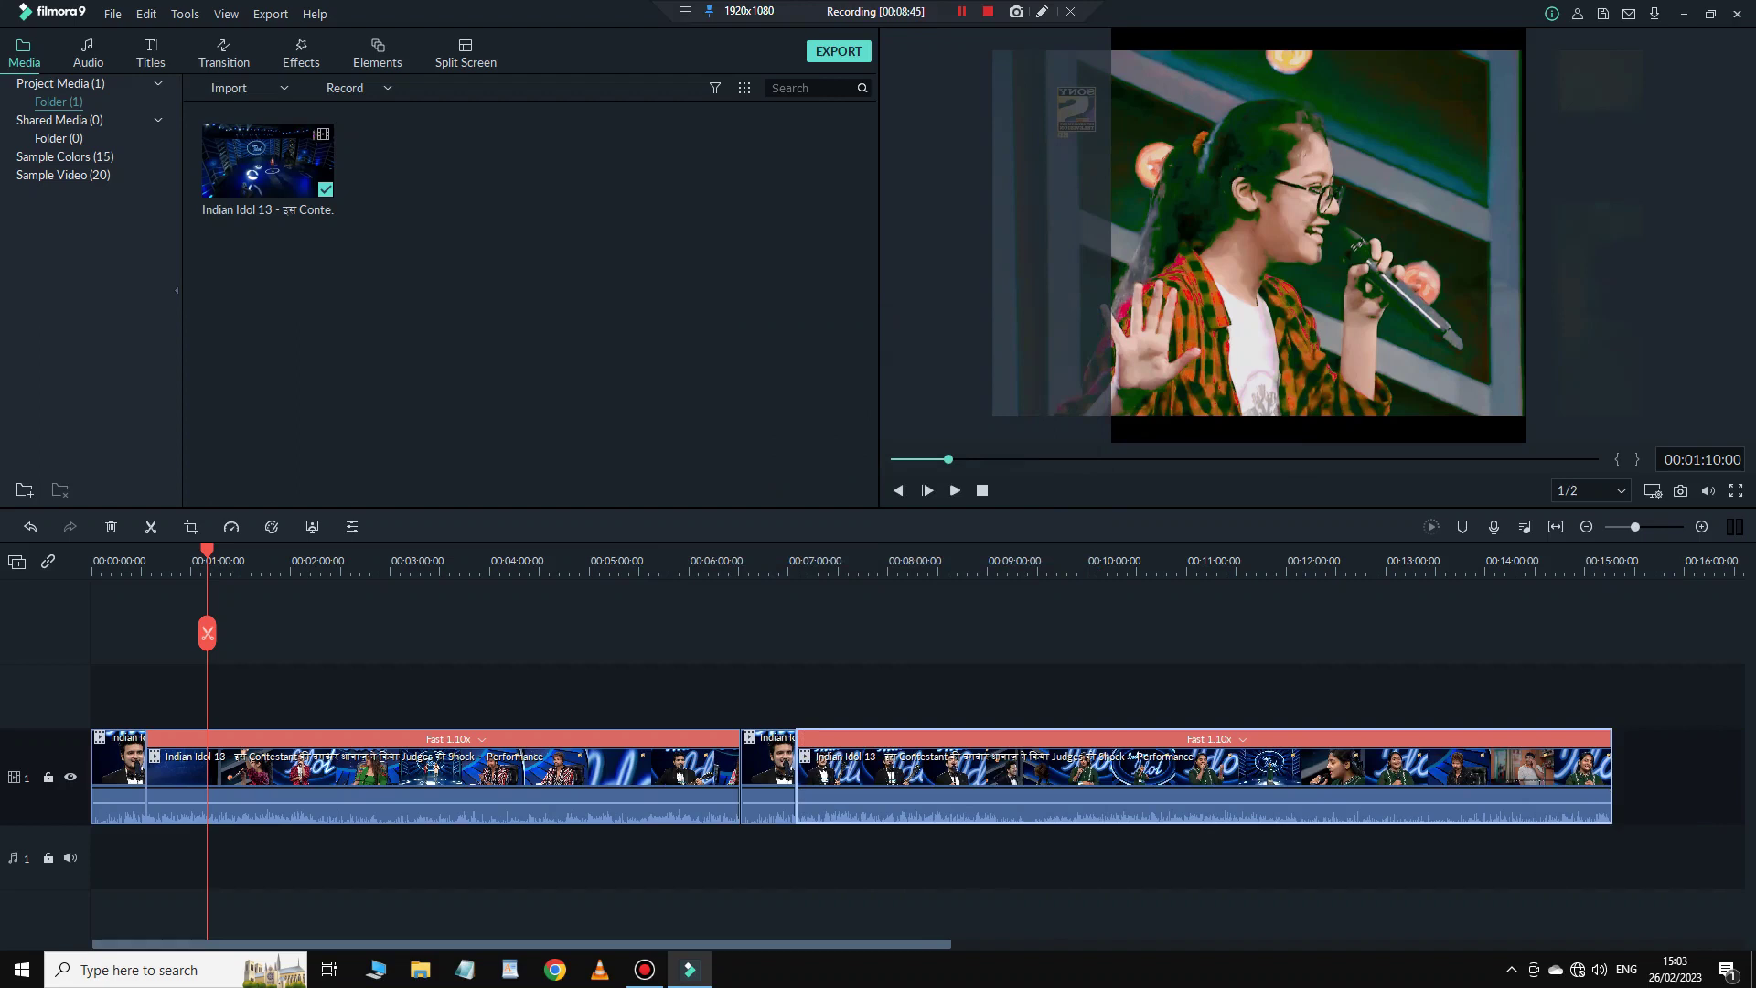
right_click(759, 743)
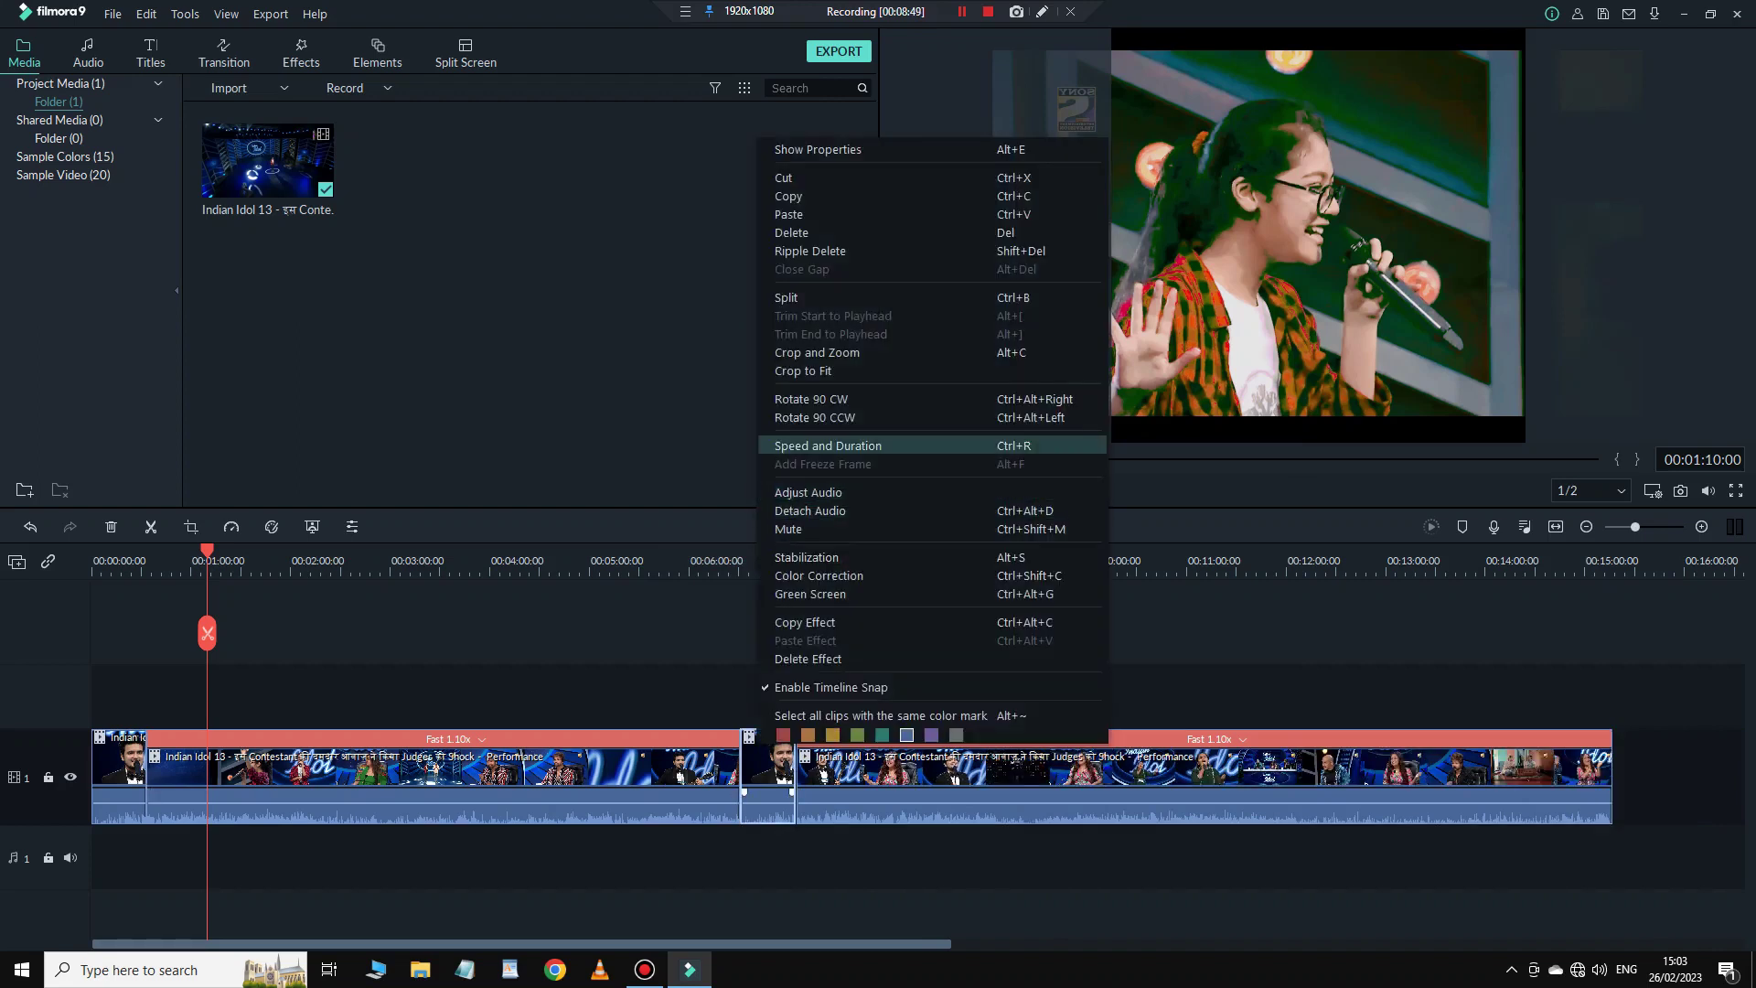
click(823, 446)
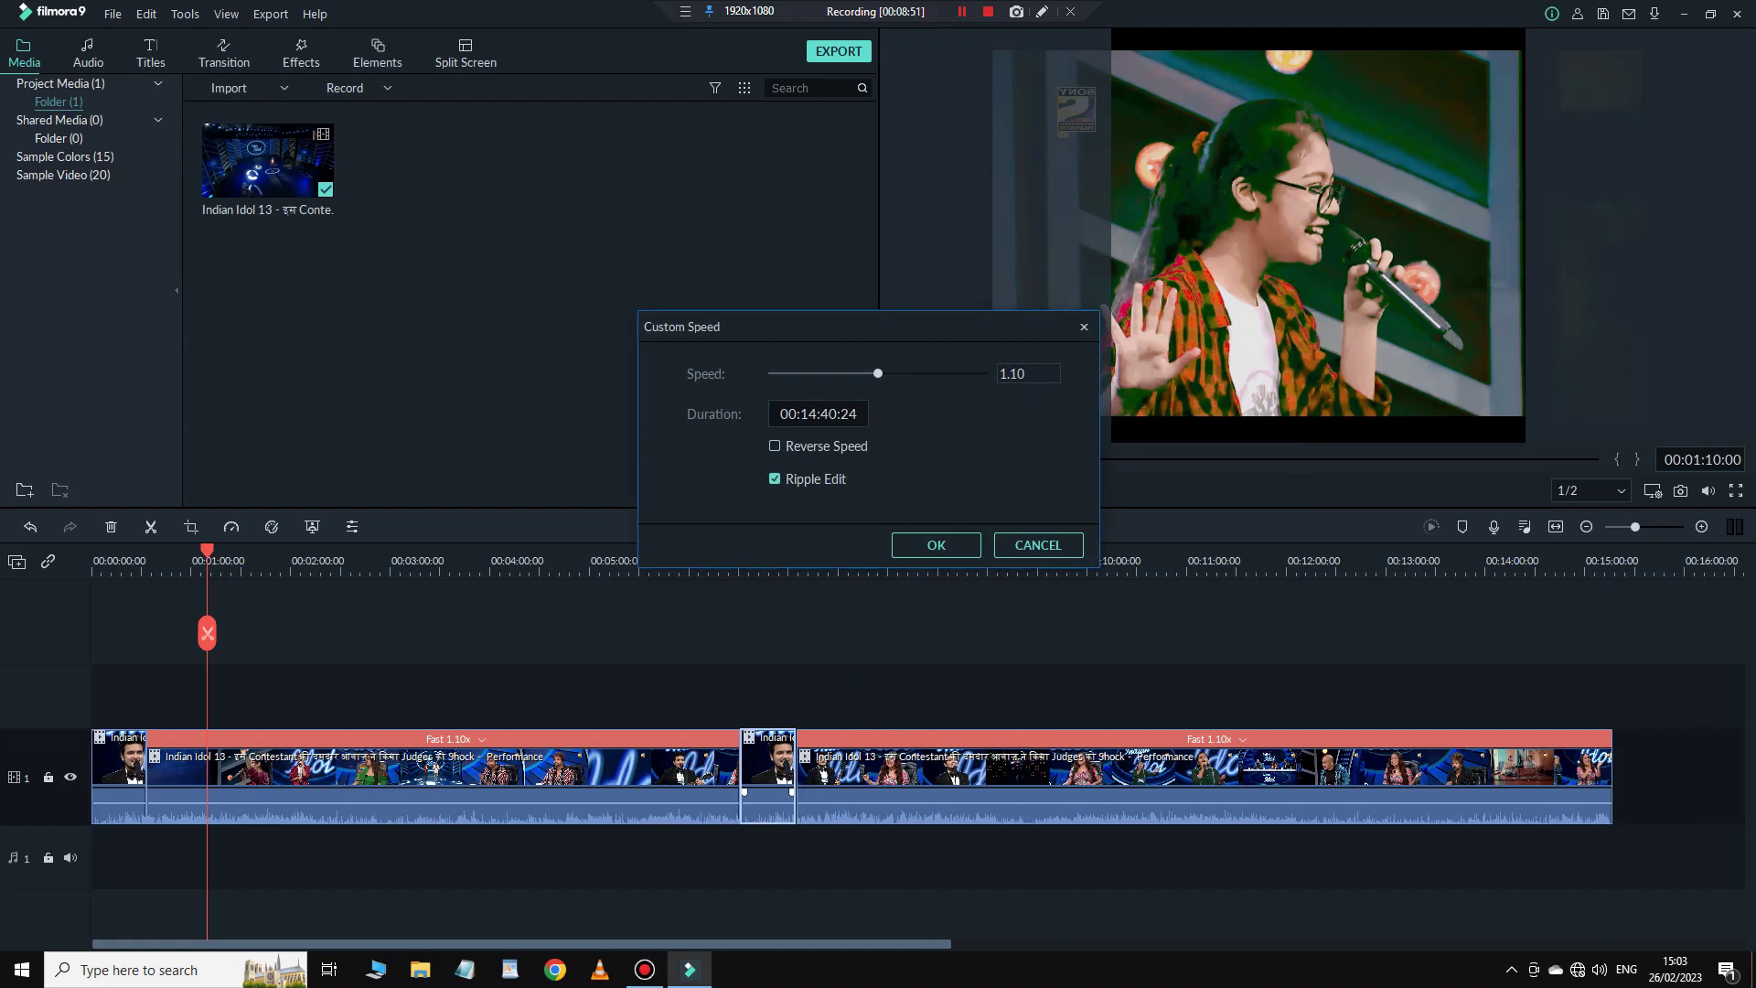
click(936, 544)
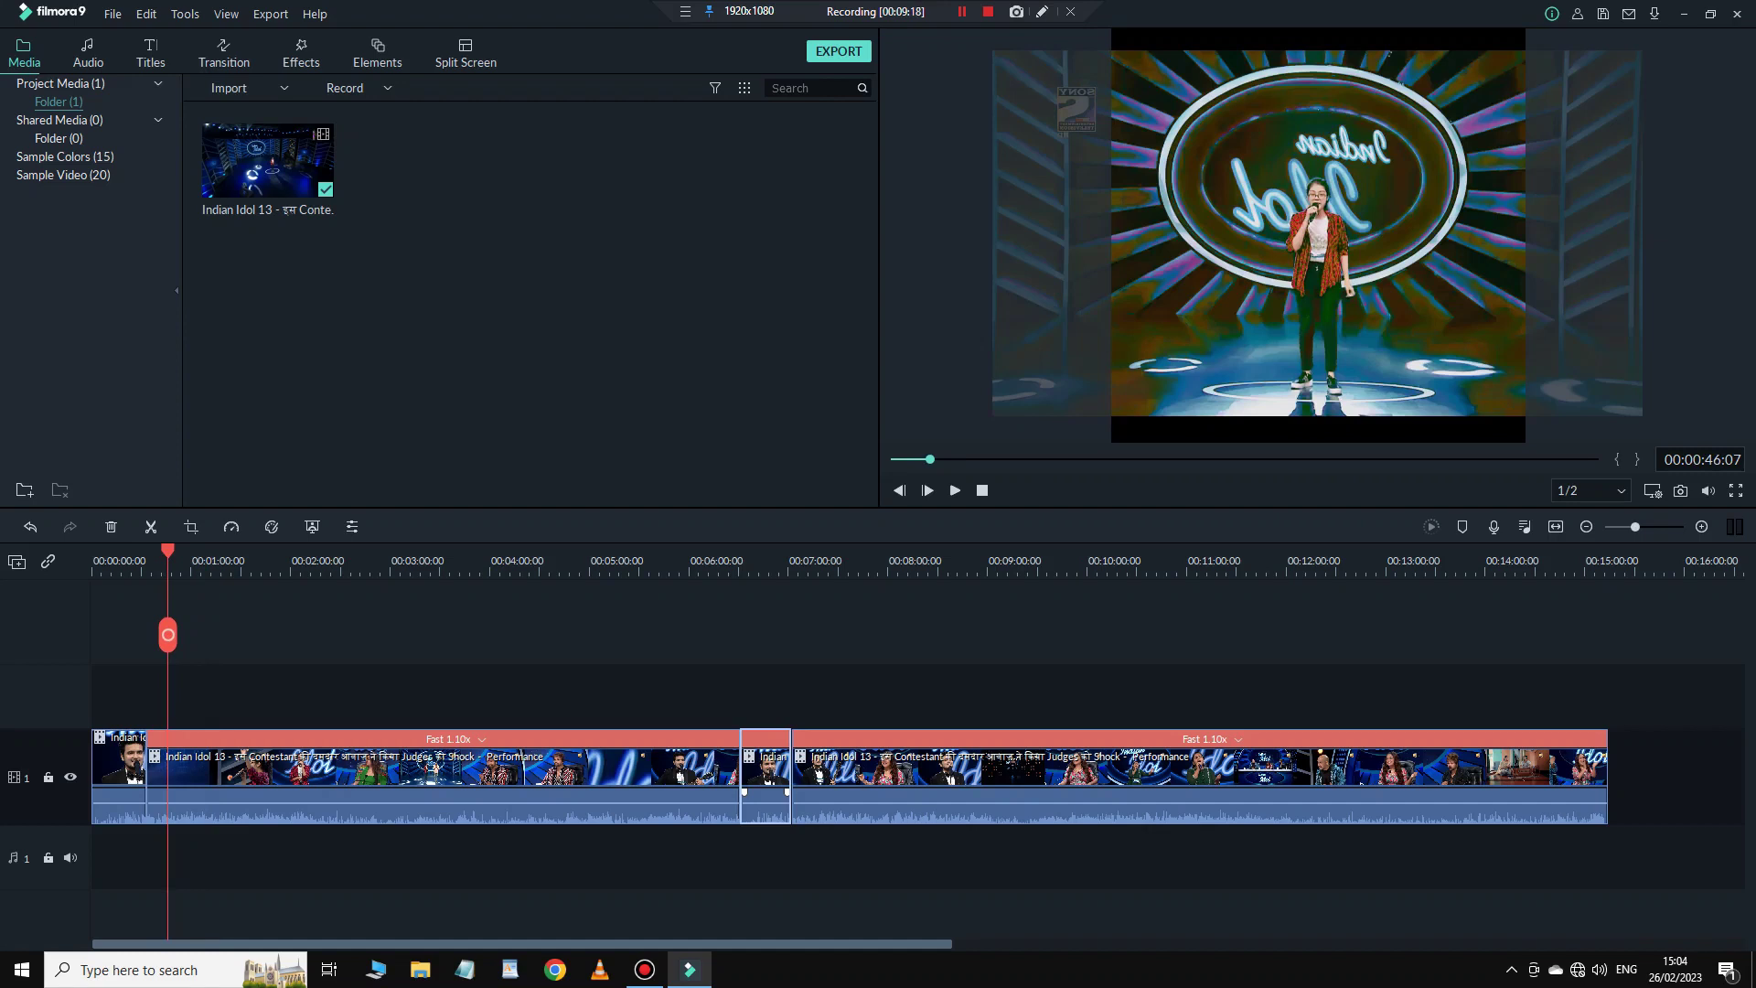
Split the long clip after the intro at 00:02:17:06 and delete its remaining part.
drag(173, 635, 449, 664)
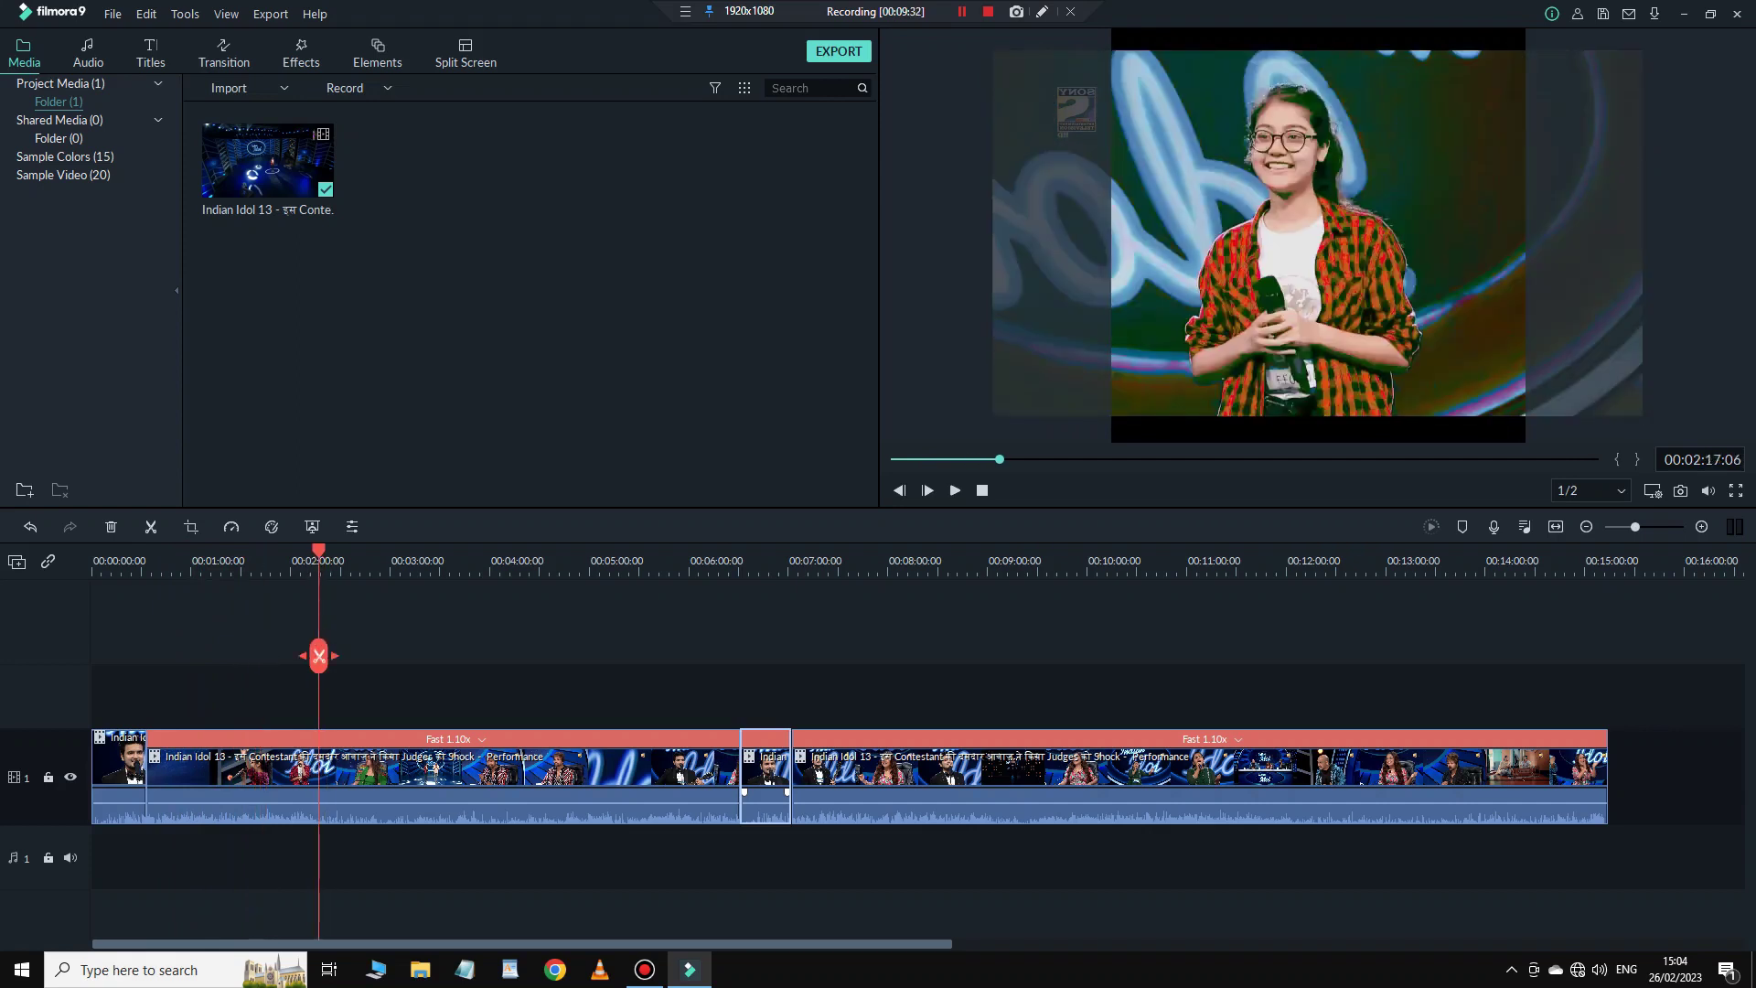
click(318, 656)
key(Delete)
Cut the section between 00:04:35:15 and 00:04:51:14 out of the last clip.
drag(318, 666, 589, 692)
click(548, 688)
drag(587, 693, 574, 697)
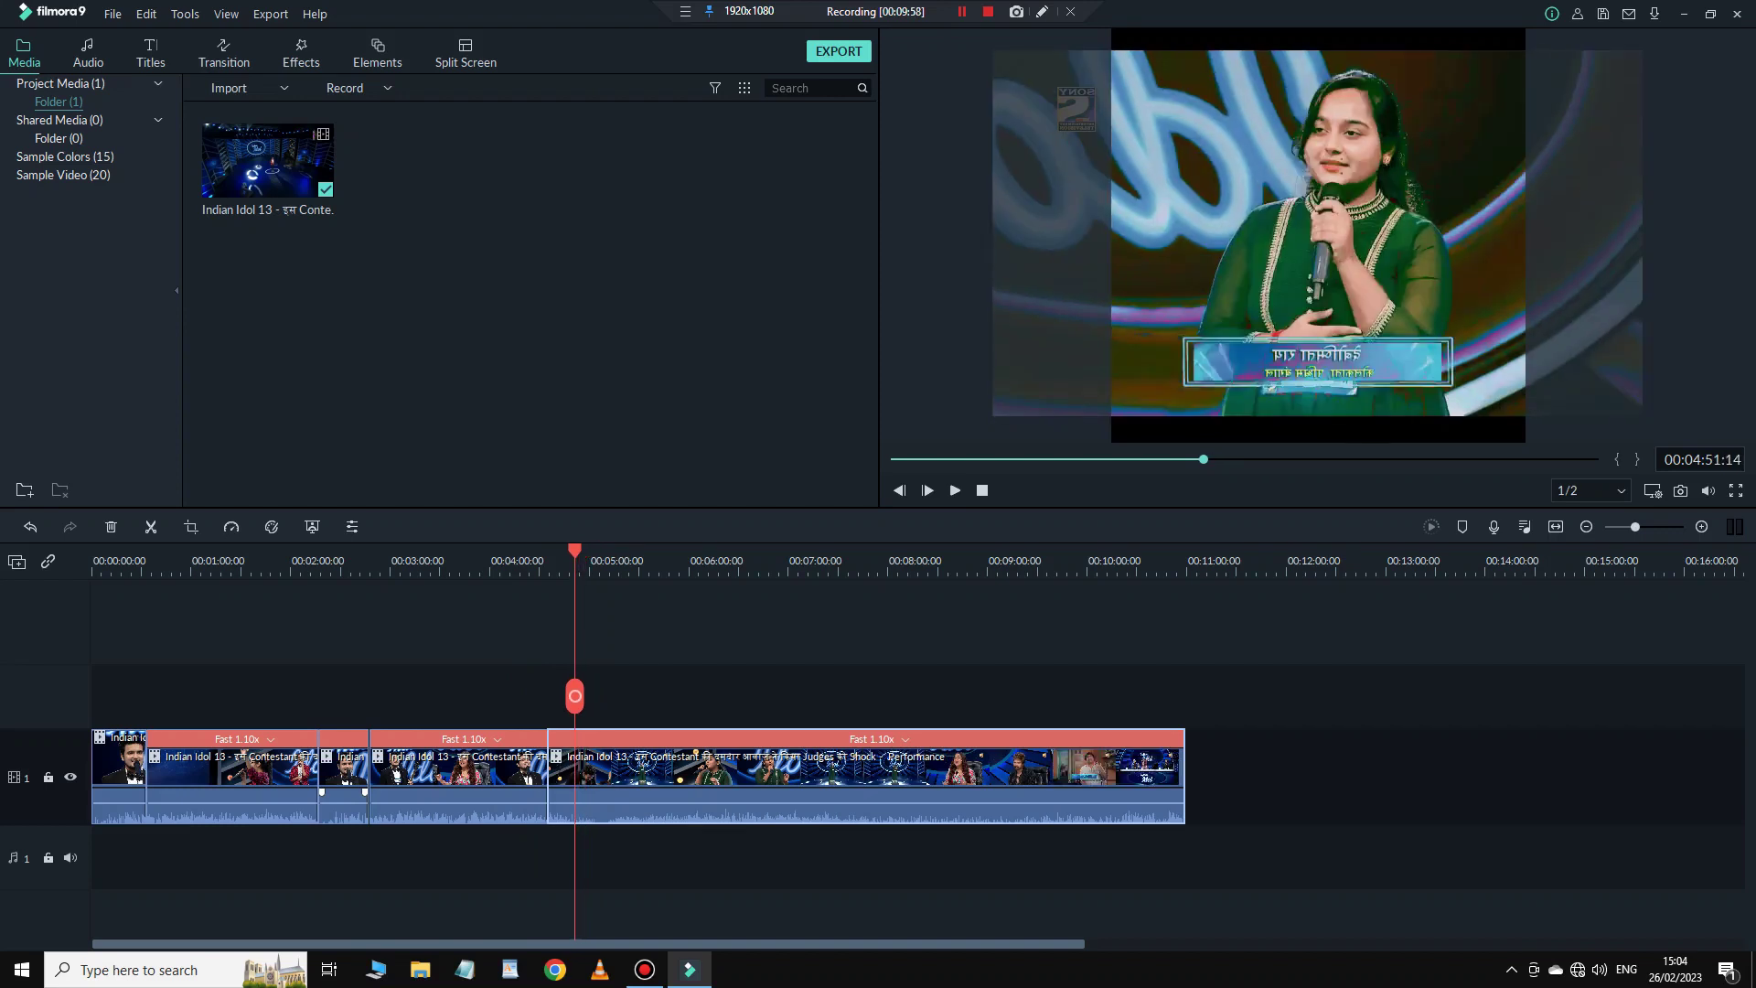
click(575, 697)
click(559, 739)
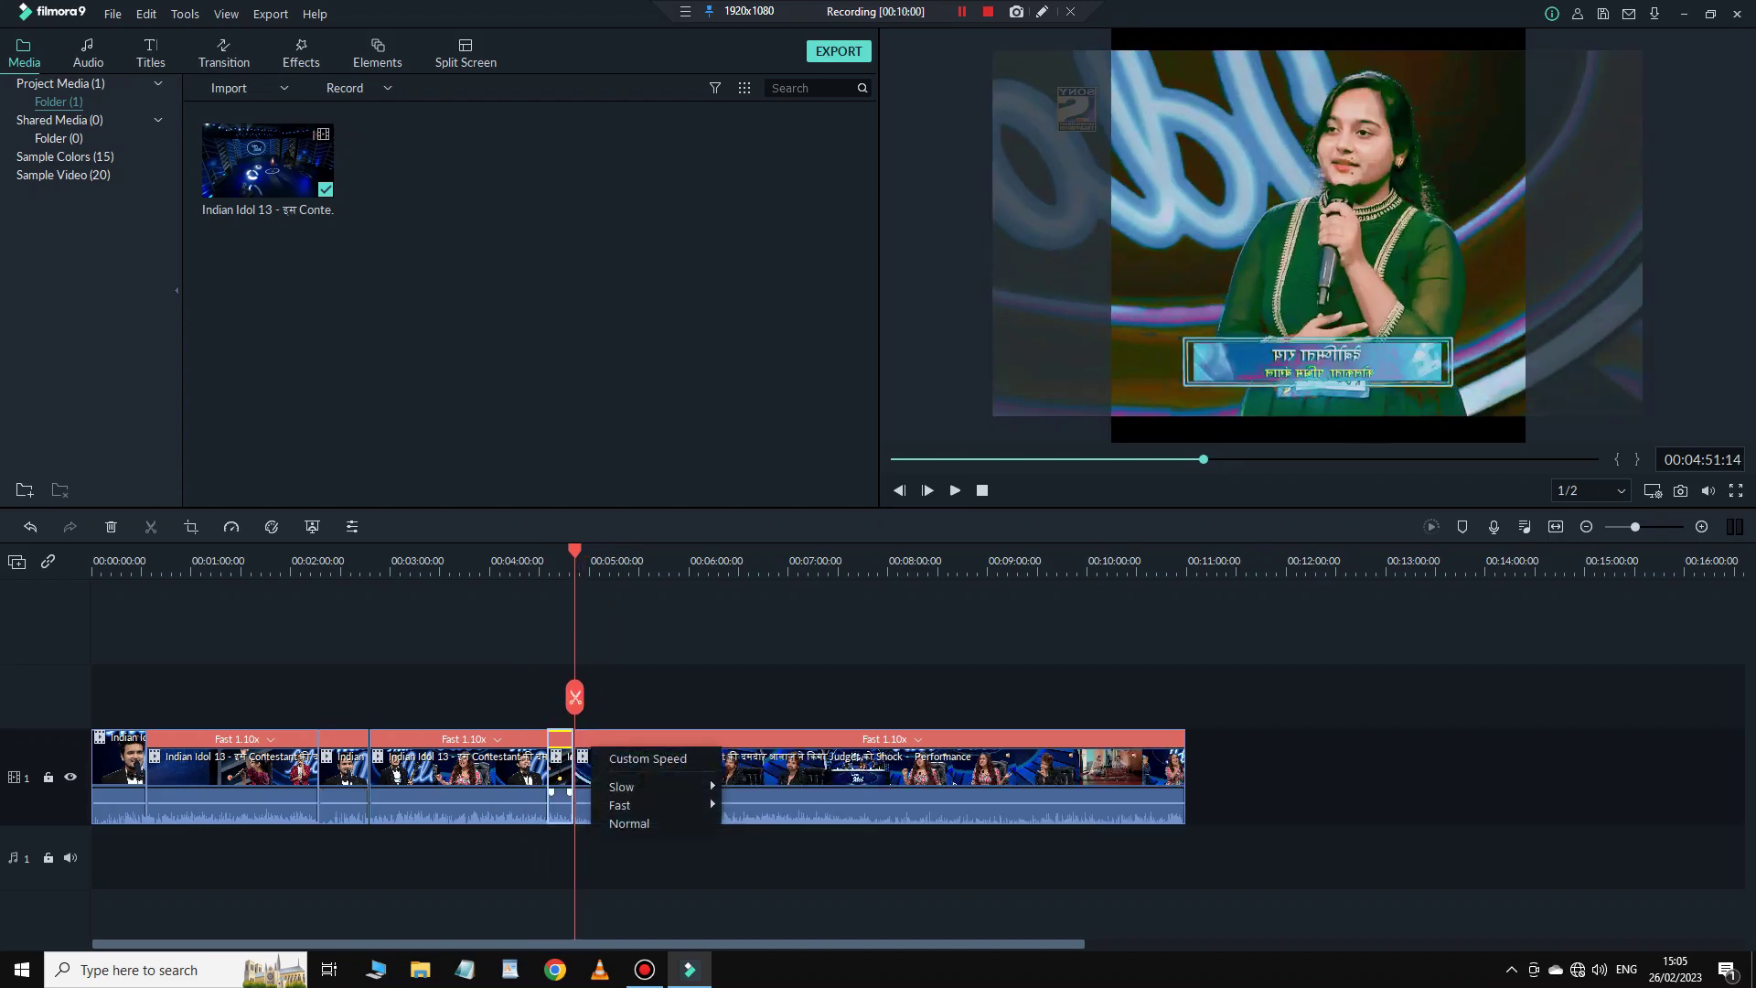
click(560, 739)
key(Delete)
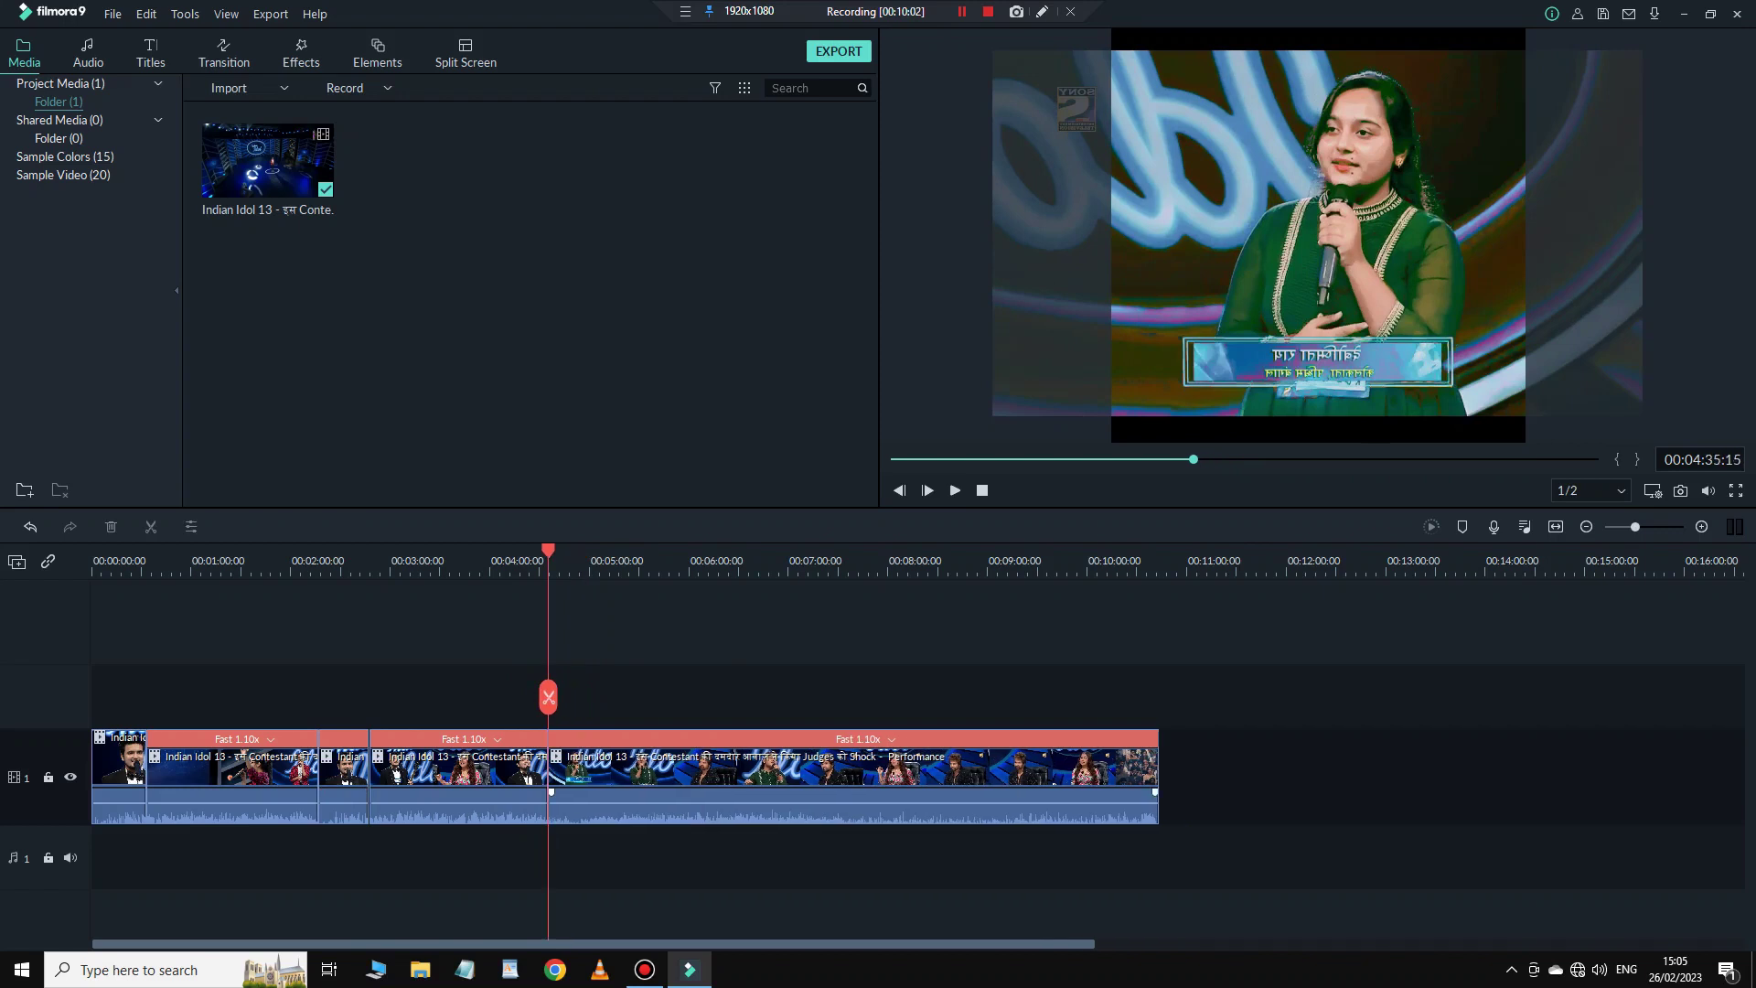
Split the last clip at 00:04:37:20 and delete the tiny piece before the cut.
drag(548, 697, 551, 697)
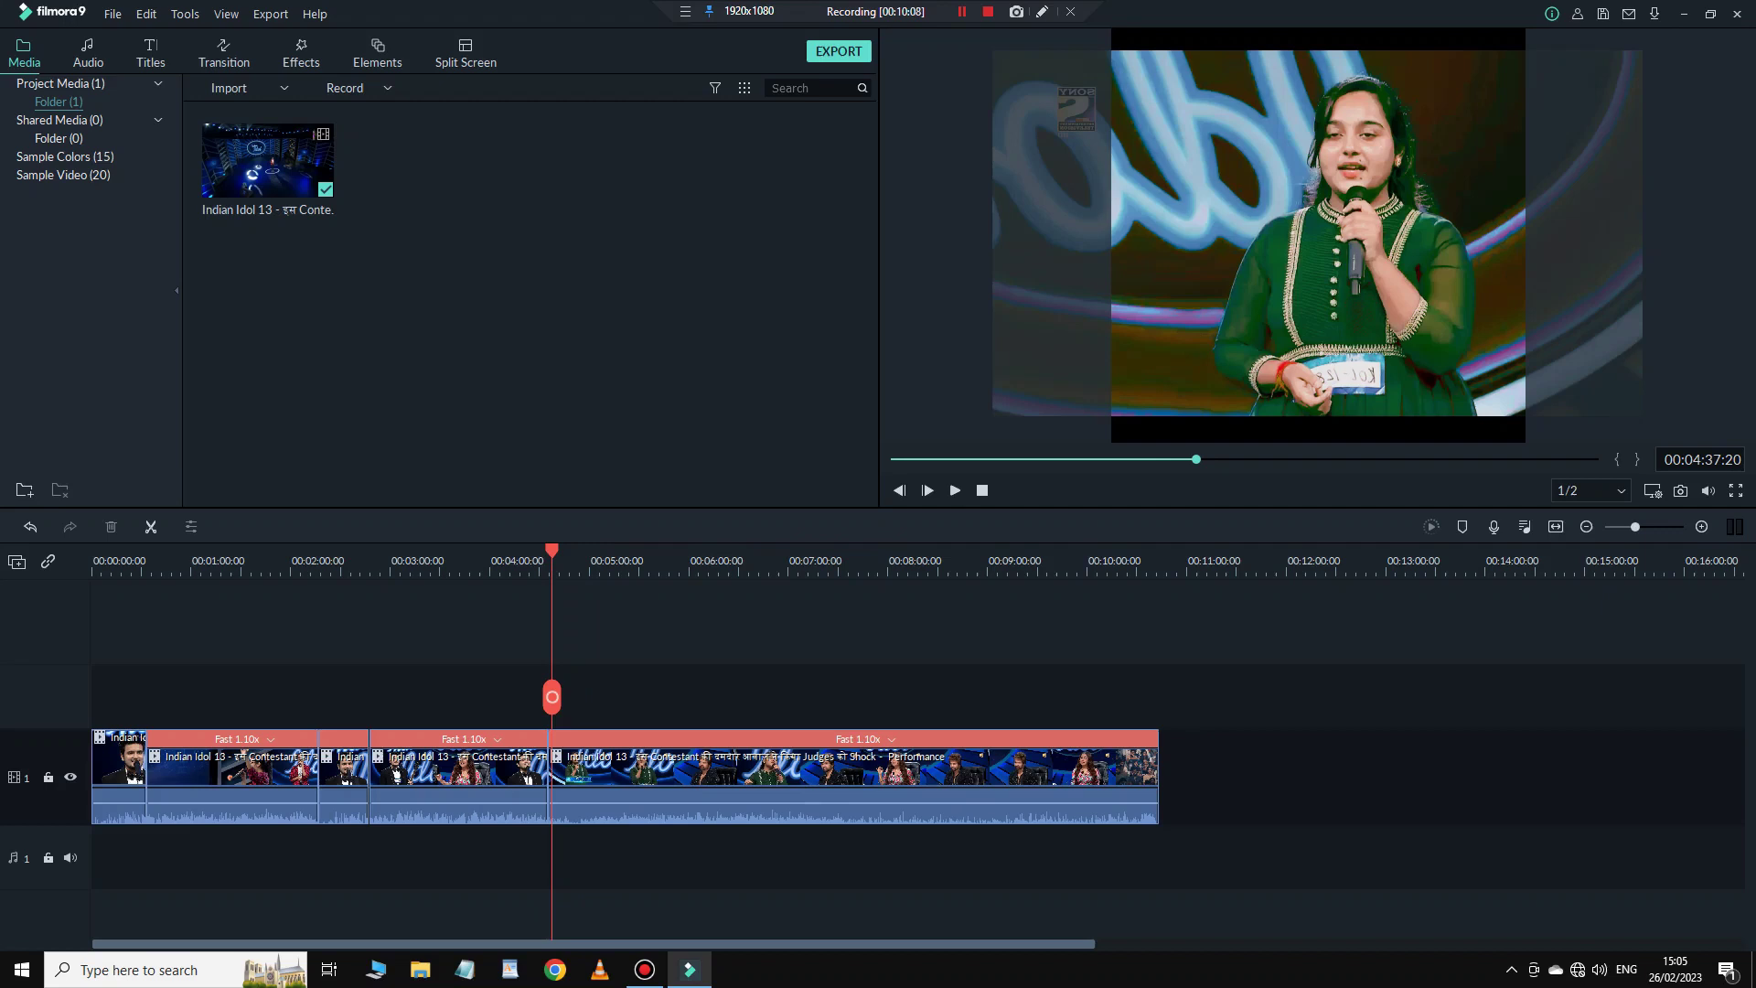
click(551, 696)
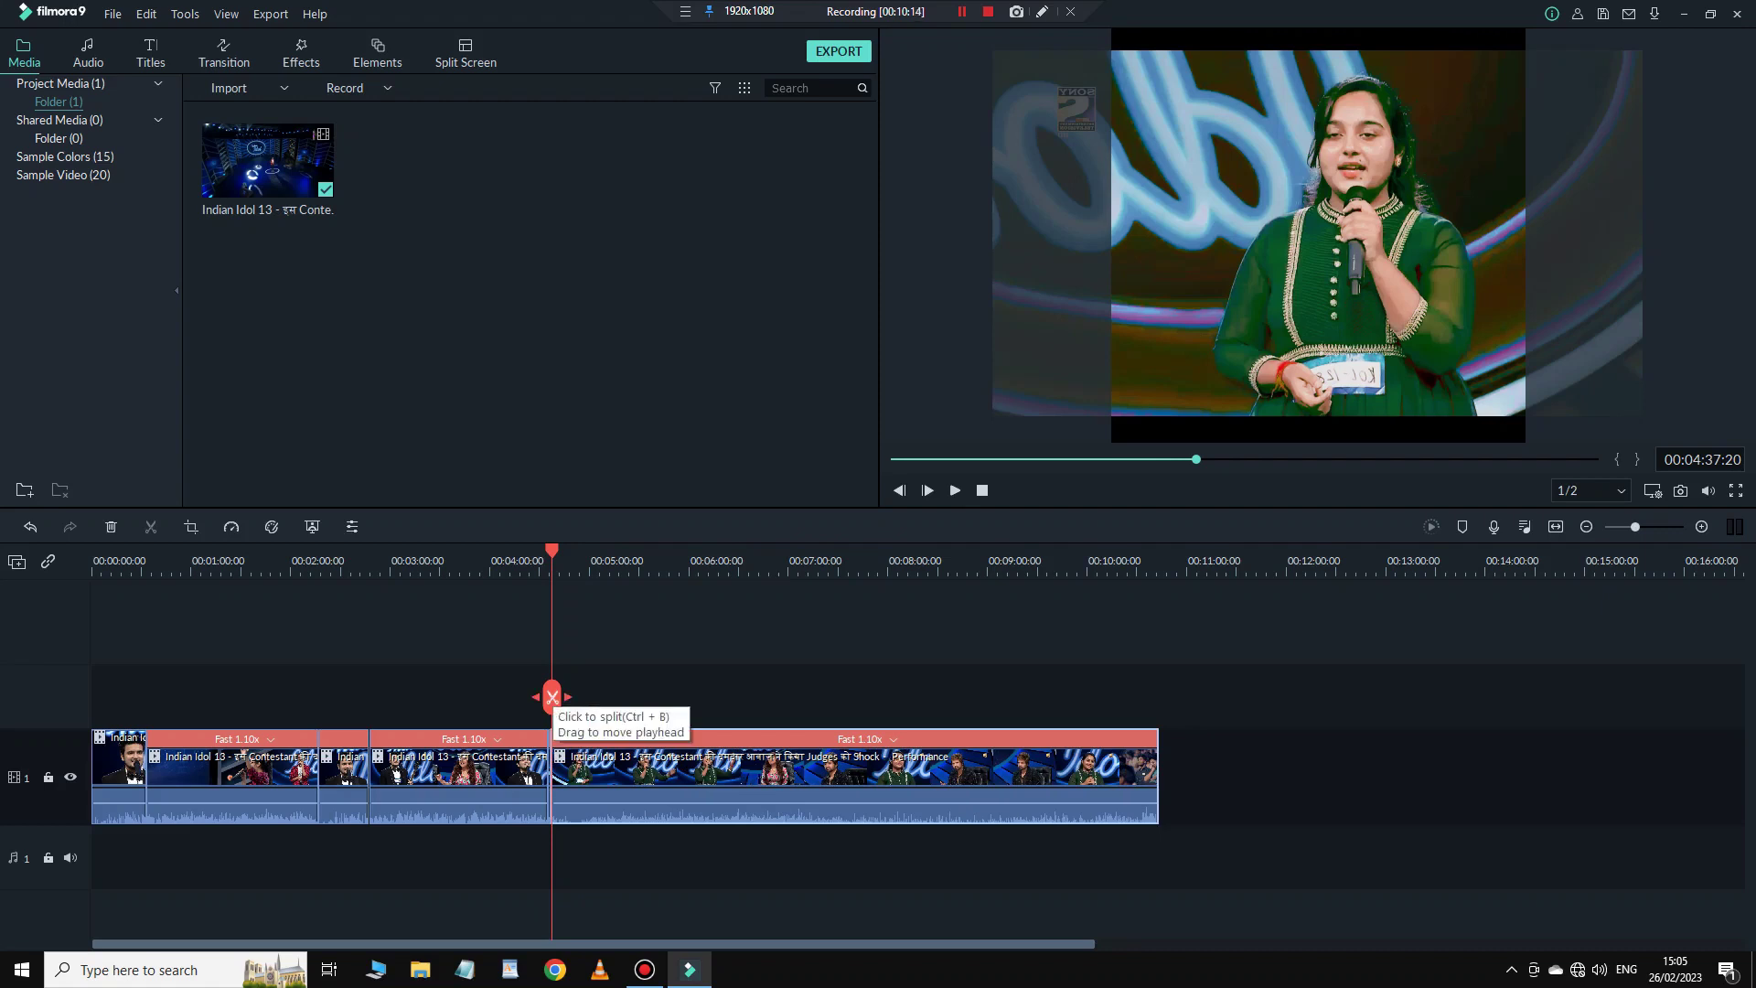
click(549, 739)
click(549, 777)
key(Delete)
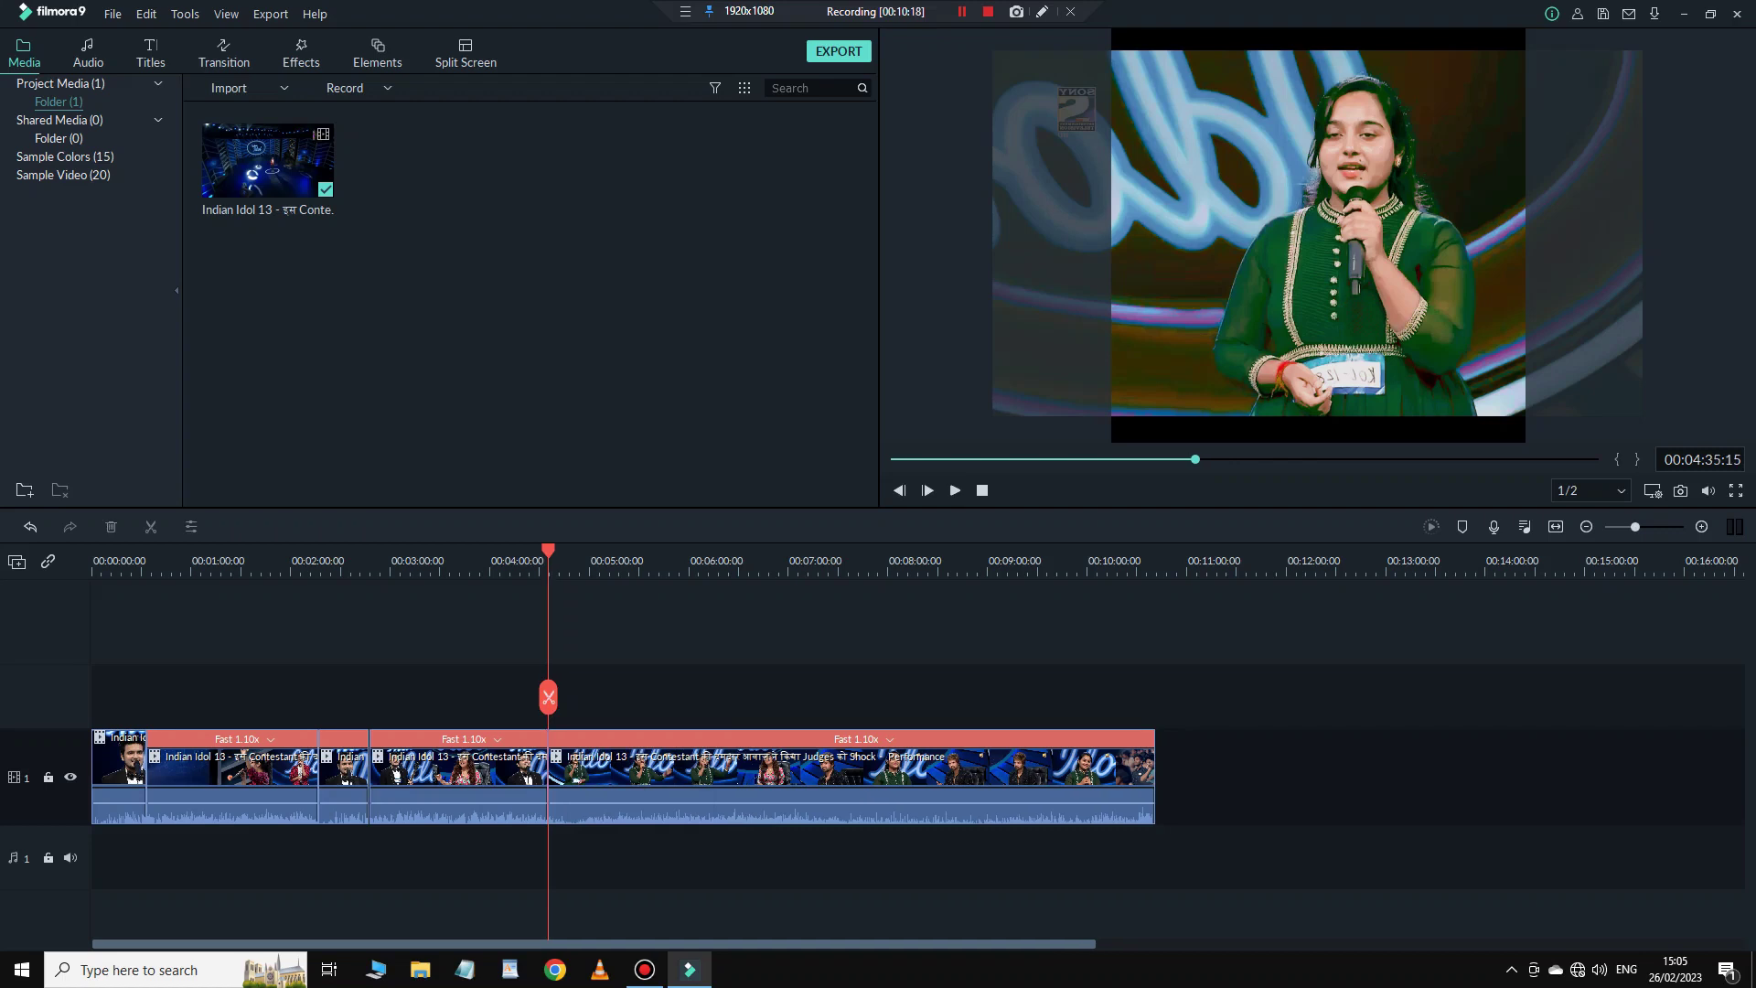
Split the last clip at 00:07:49:15 and delete everything after the cut.
drag(549, 697, 749, 721)
drag(749, 720, 870, 726)
click(869, 725)
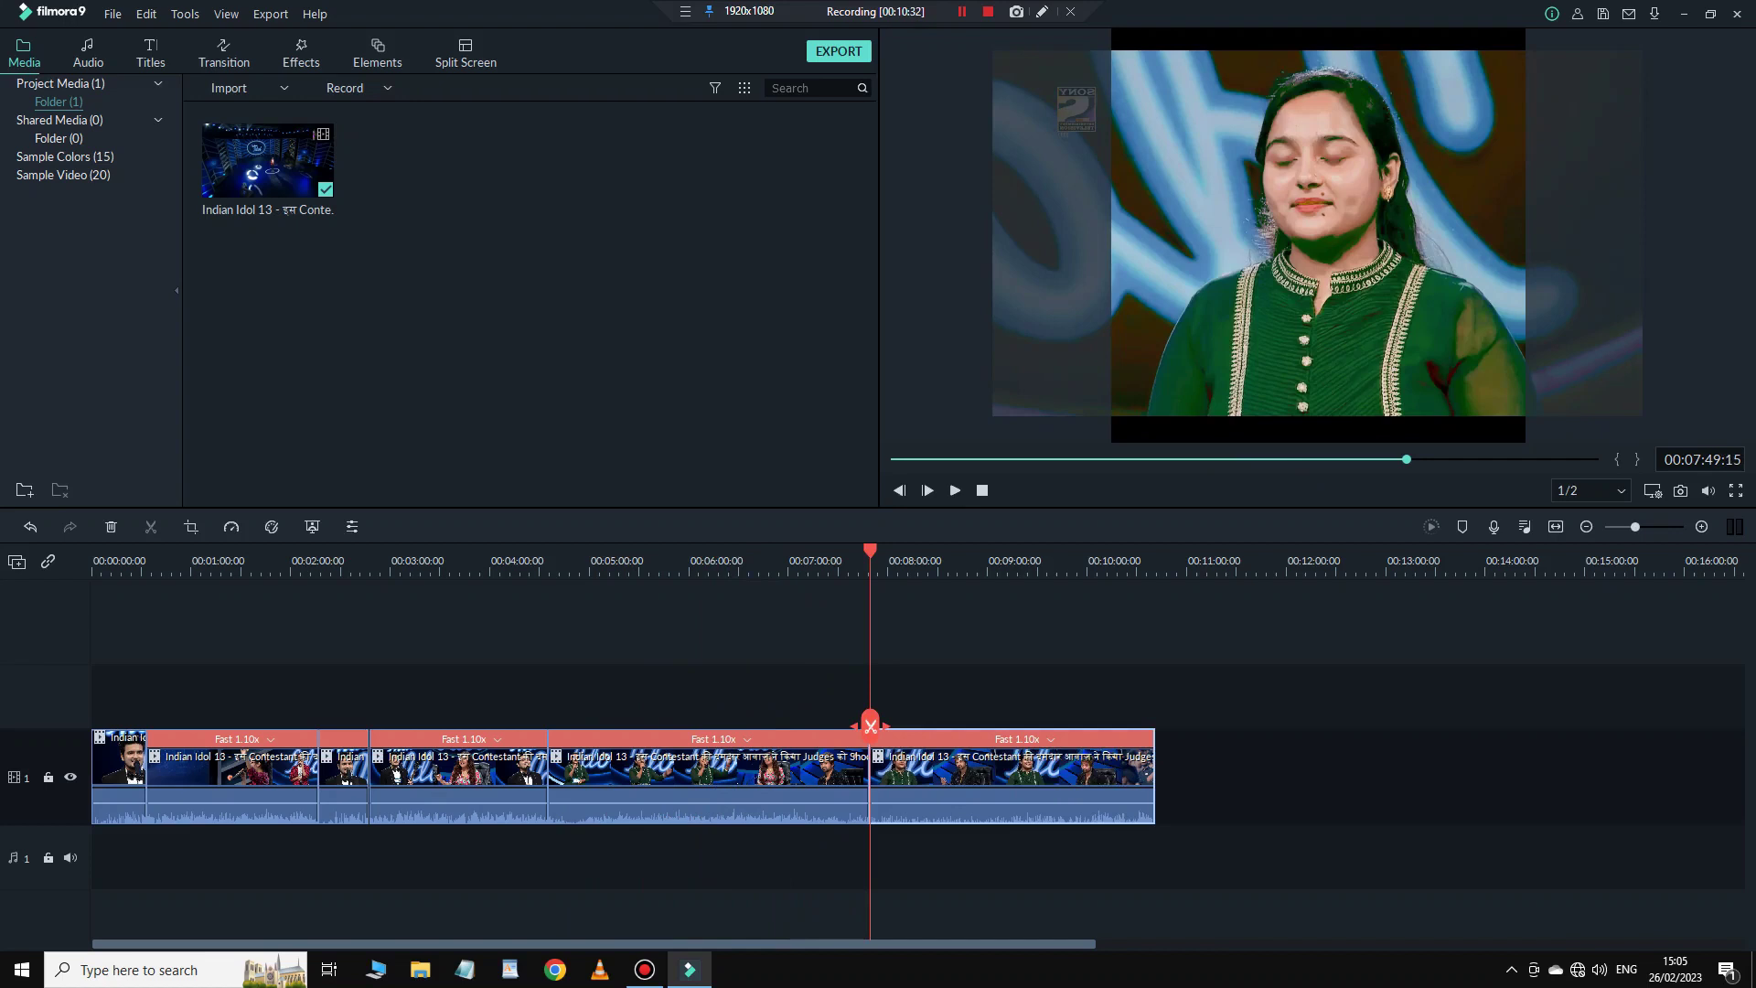
key(Delete)
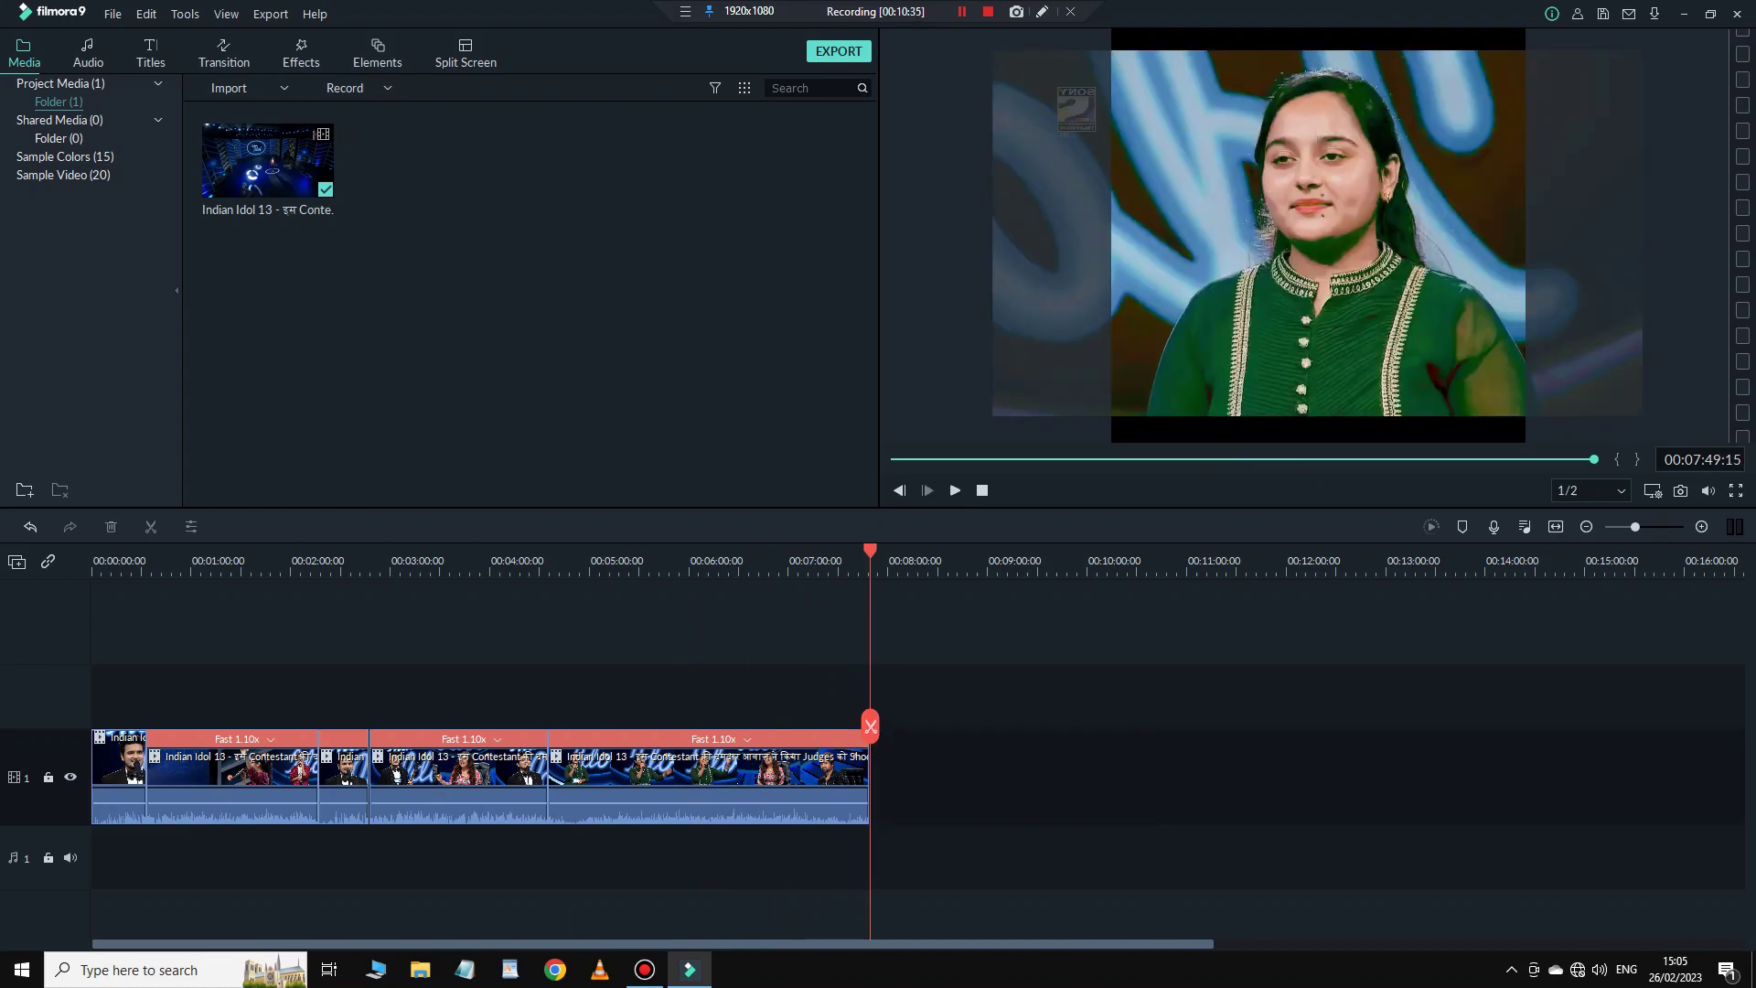
Place the Orange sample color on video track 2 so that it spans the full length of the edited video.
key(shift+z)
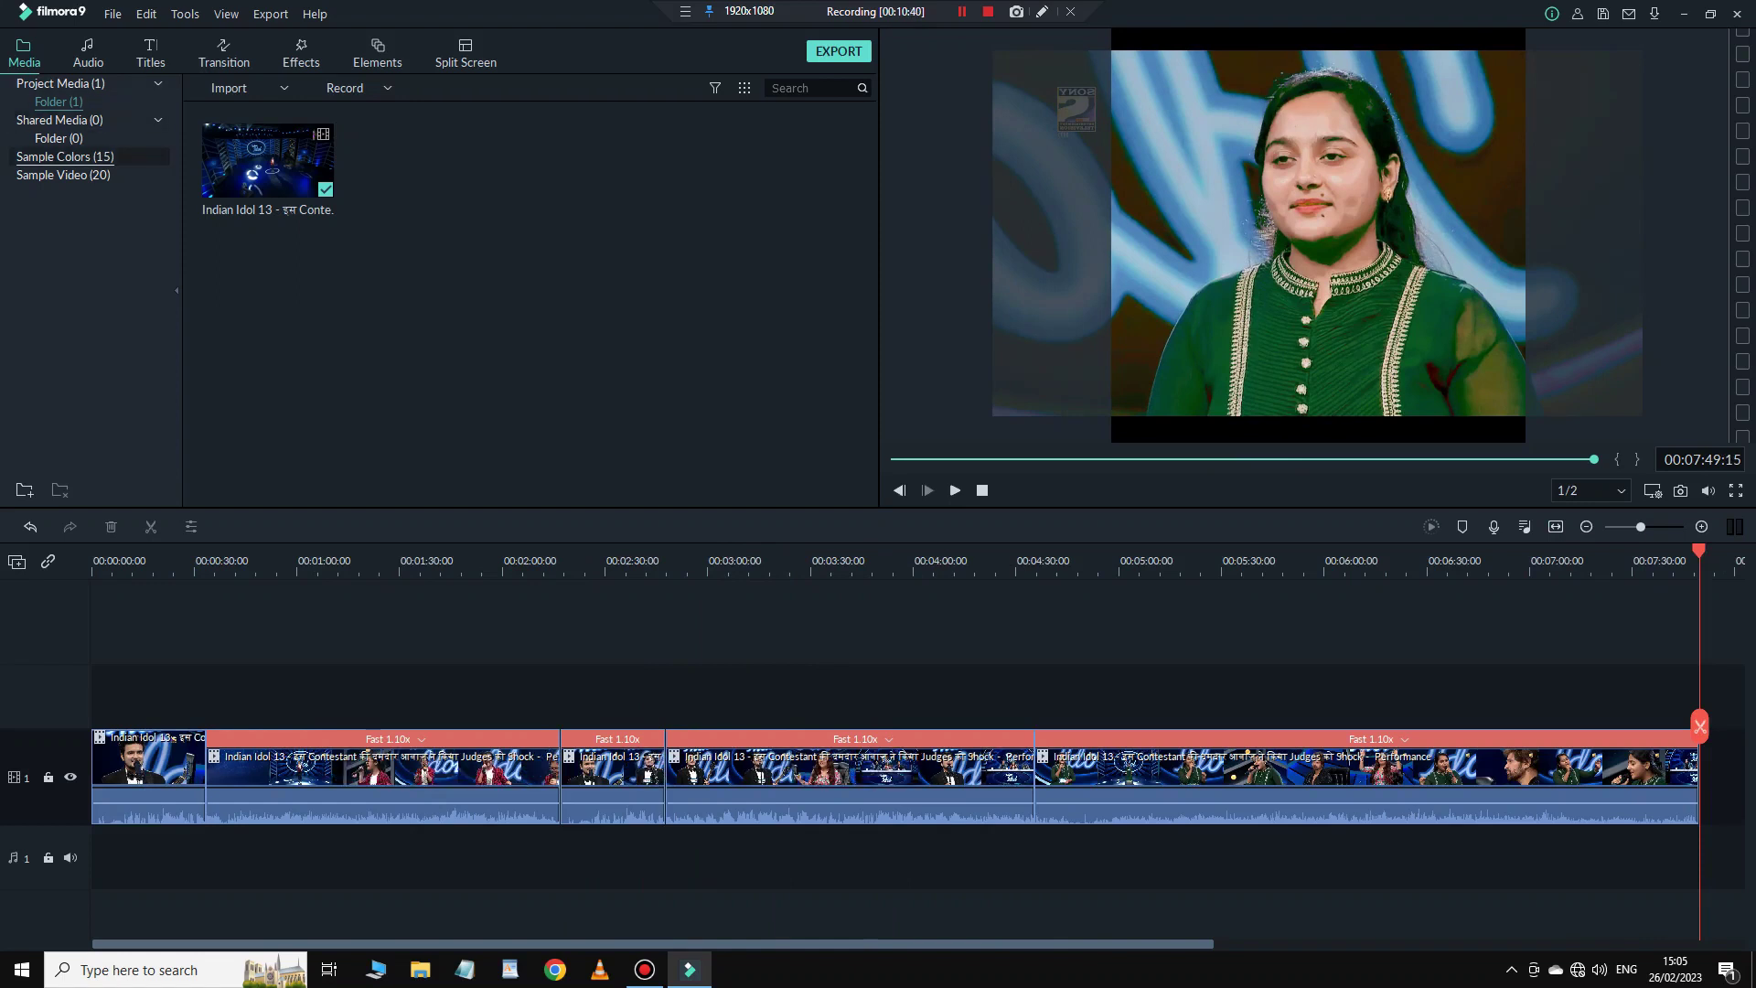
click(65, 157)
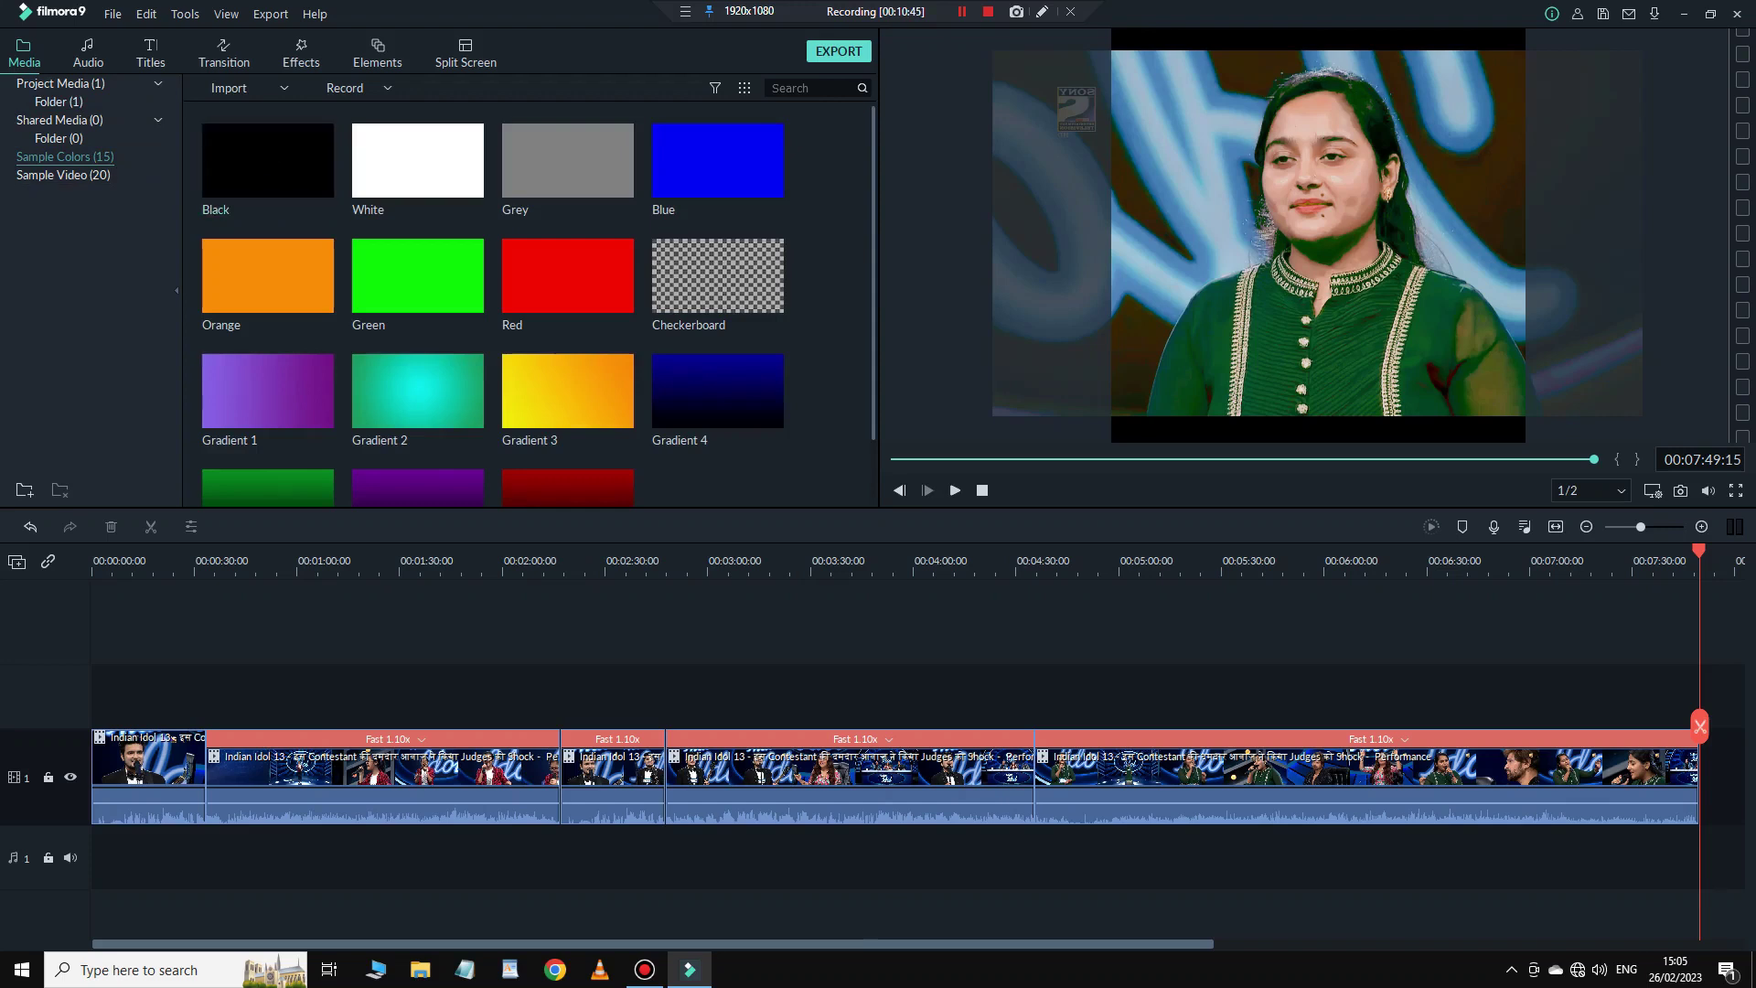
drag(268, 275, 1699, 695)
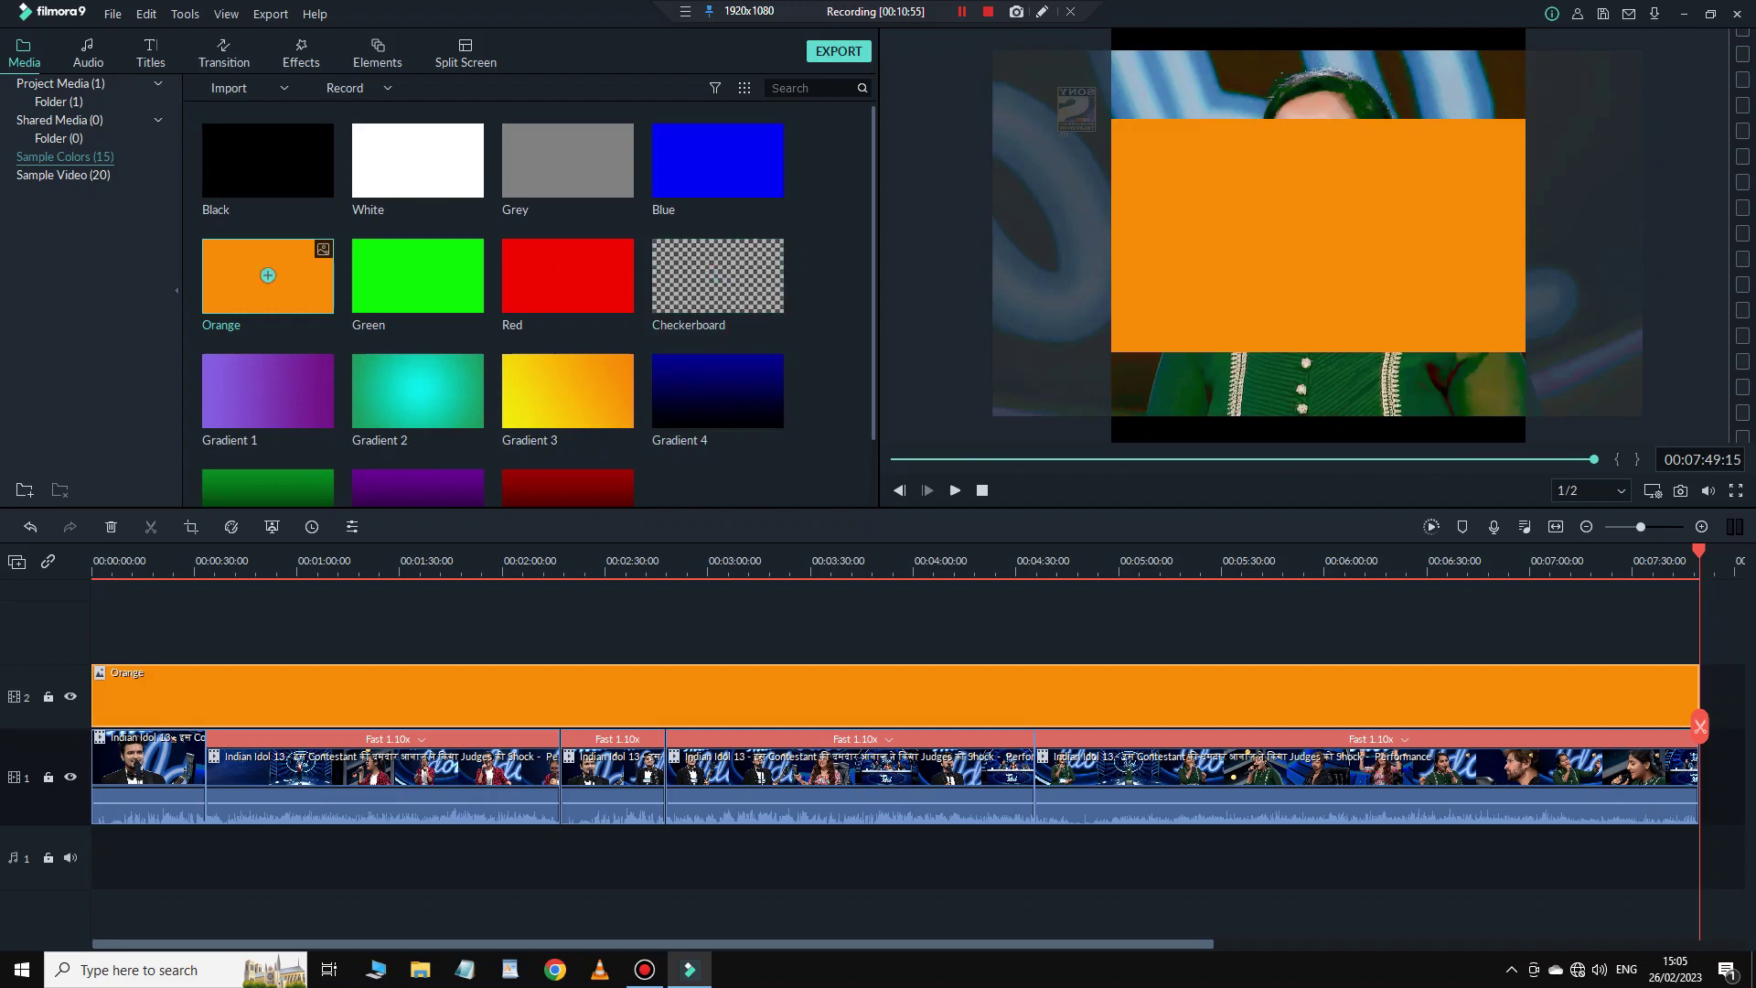
Add a second Orange sample color across the full video length on track 3 and shape it into a thin strip along the picture's lower edge.
drag(267, 275, 1698, 675)
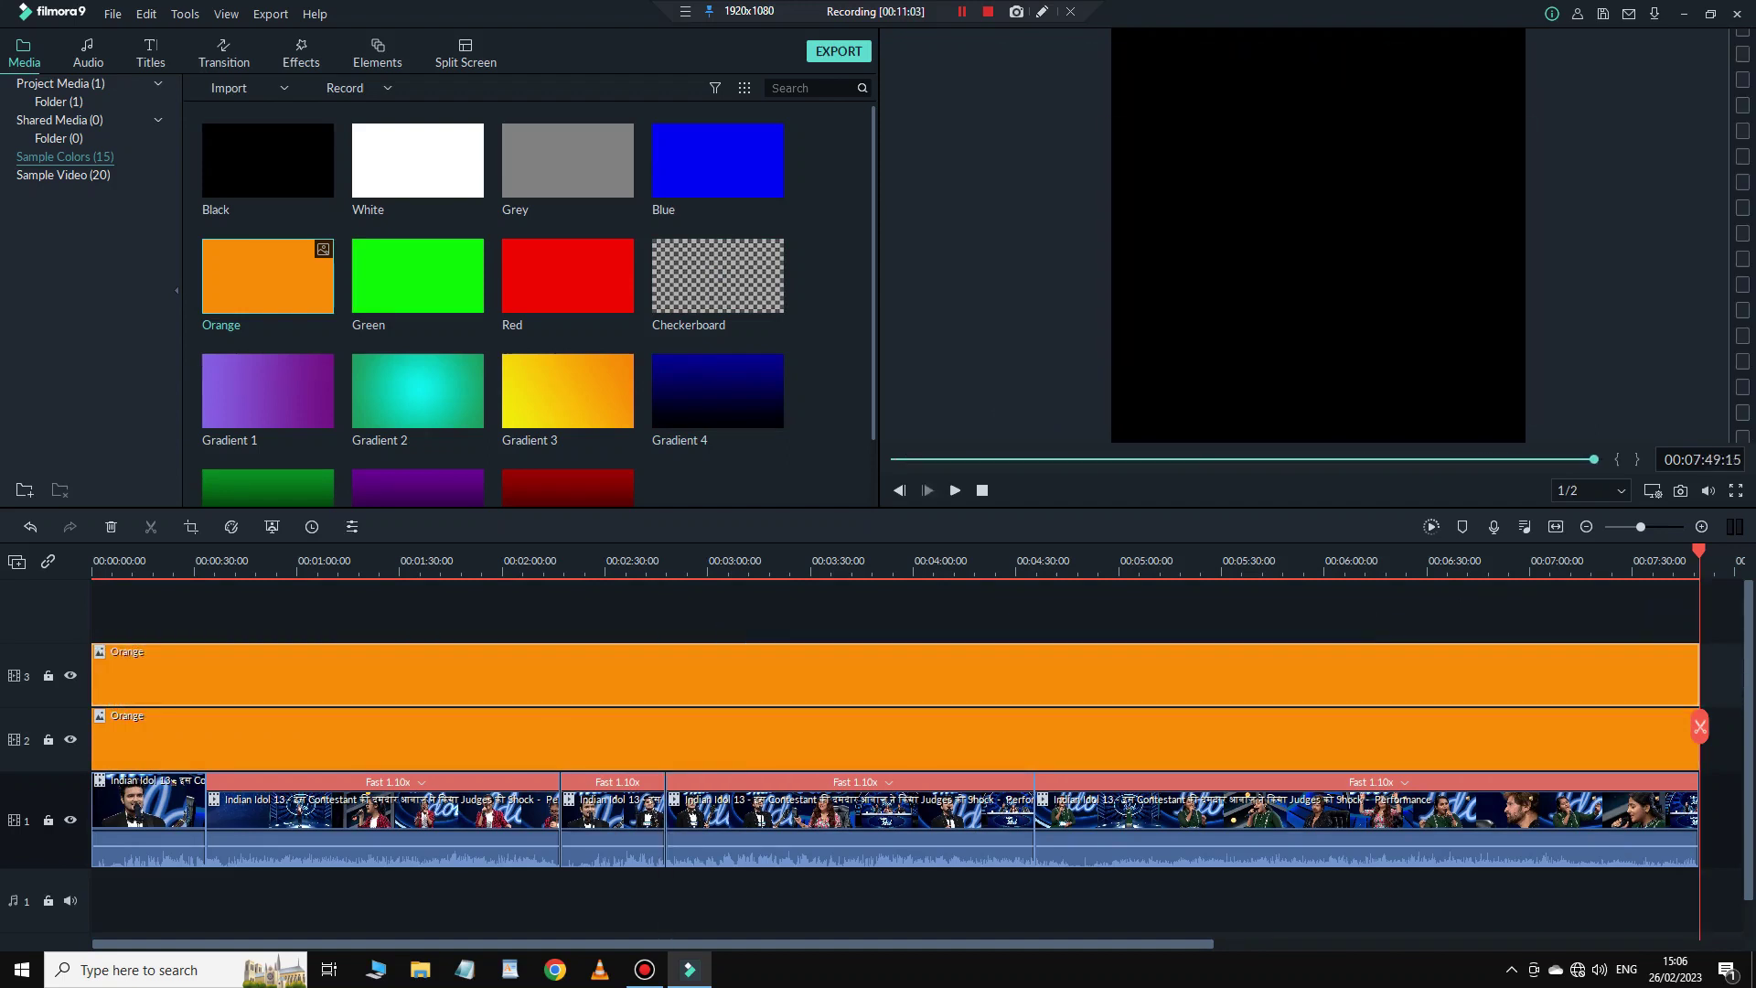
drag(1317, 235, 1317, 302)
drag(1318, 184, 1318, 387)
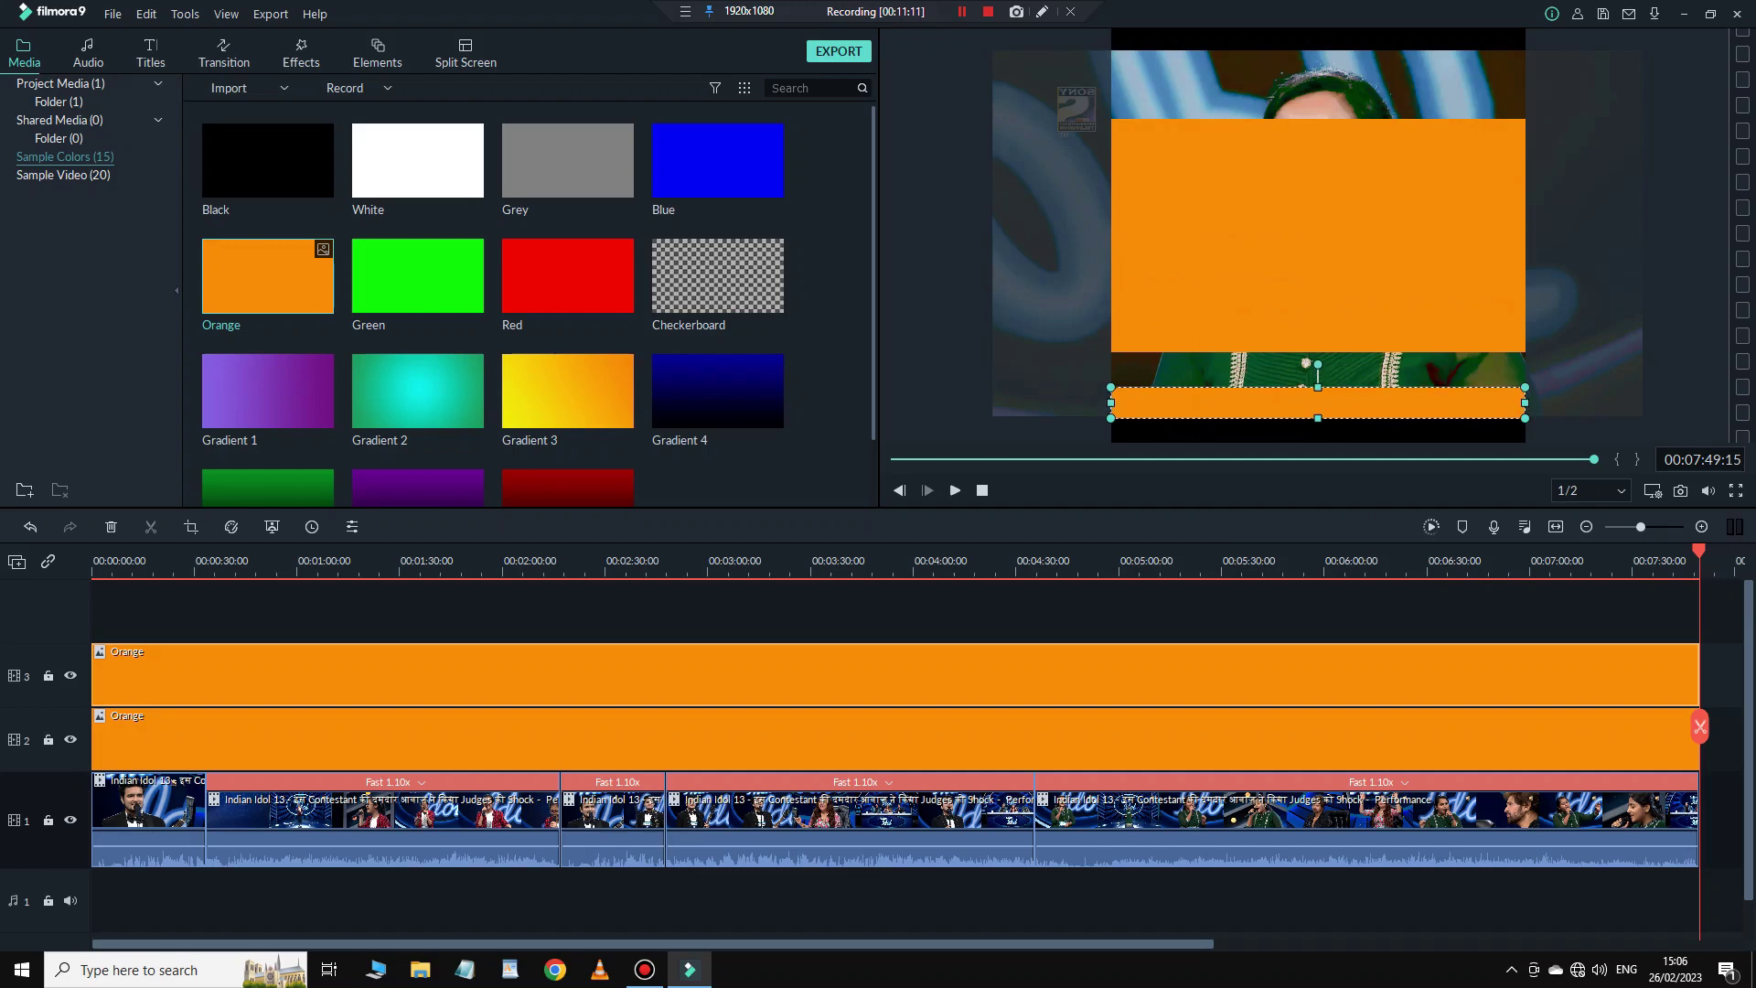
Shape the remaining Orange block into a strip along the picture's upper edge and make the lower strip slightly taller to match.
mouse_move(1317, 235)
mouse_down()
mouse_move(1317, 130)
mouse_move(1317, 232)
mouse_up()
drag(1318, 37, 1318, 30)
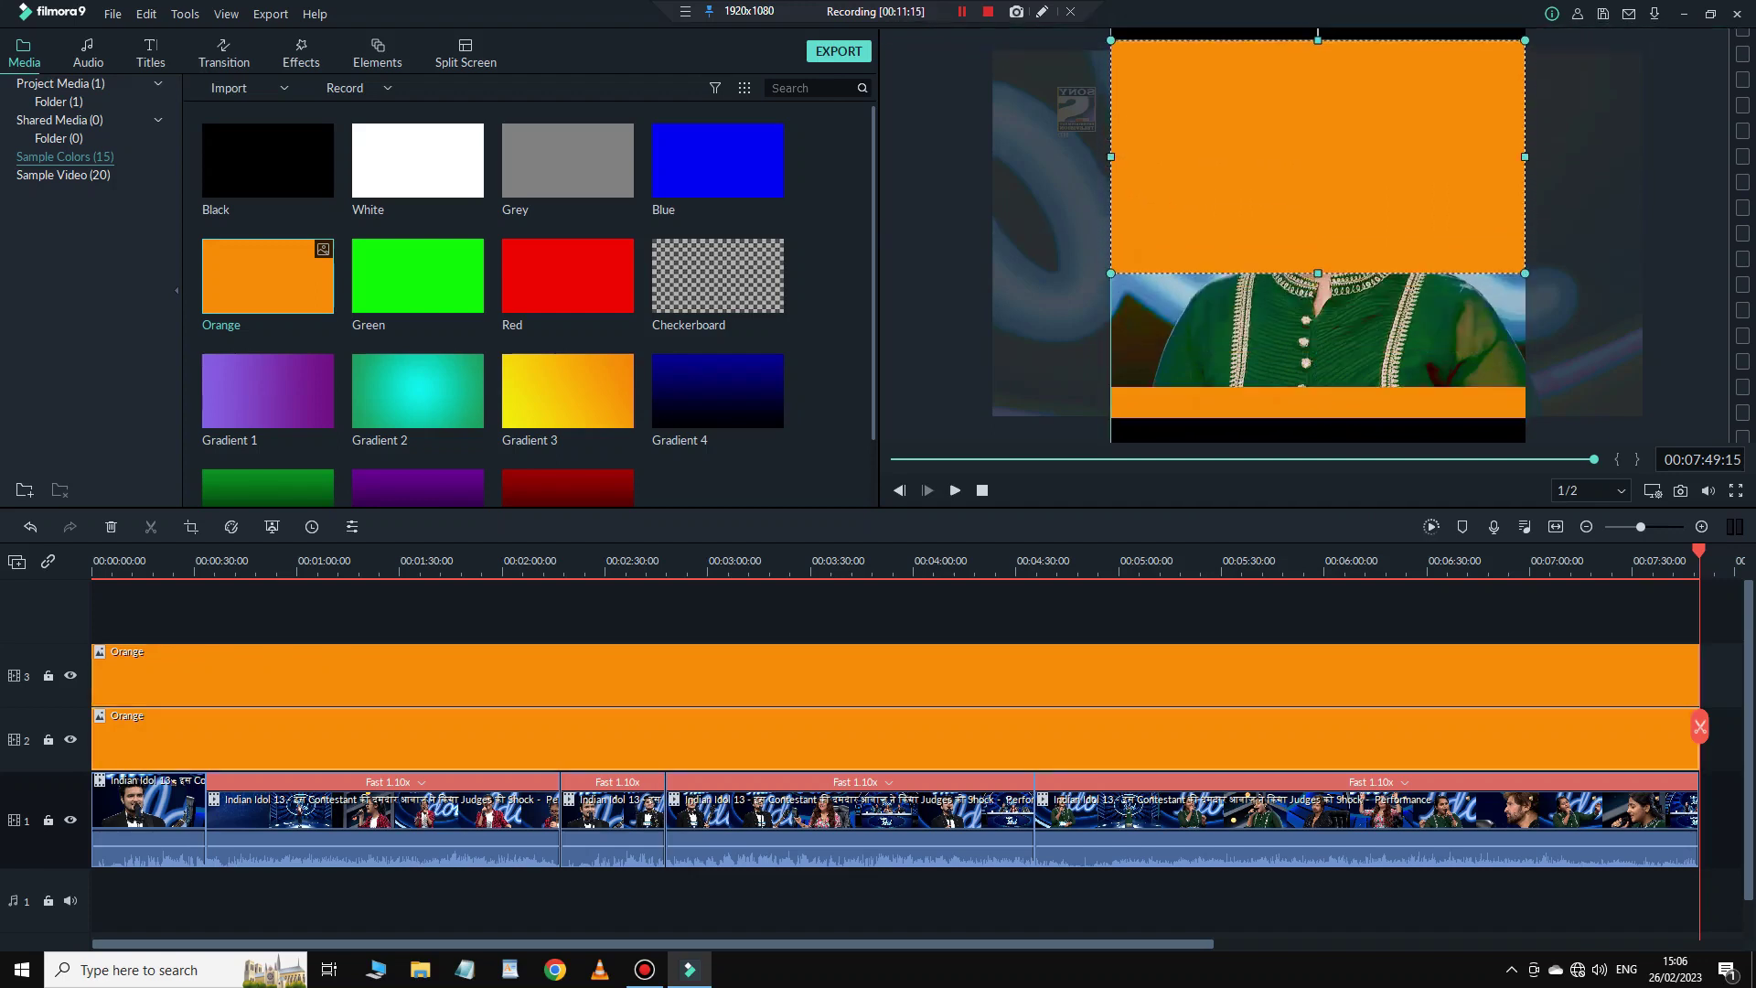
drag(1318, 273, 1318, 41)
click(1317, 402)
drag(1318, 387, 1318, 376)
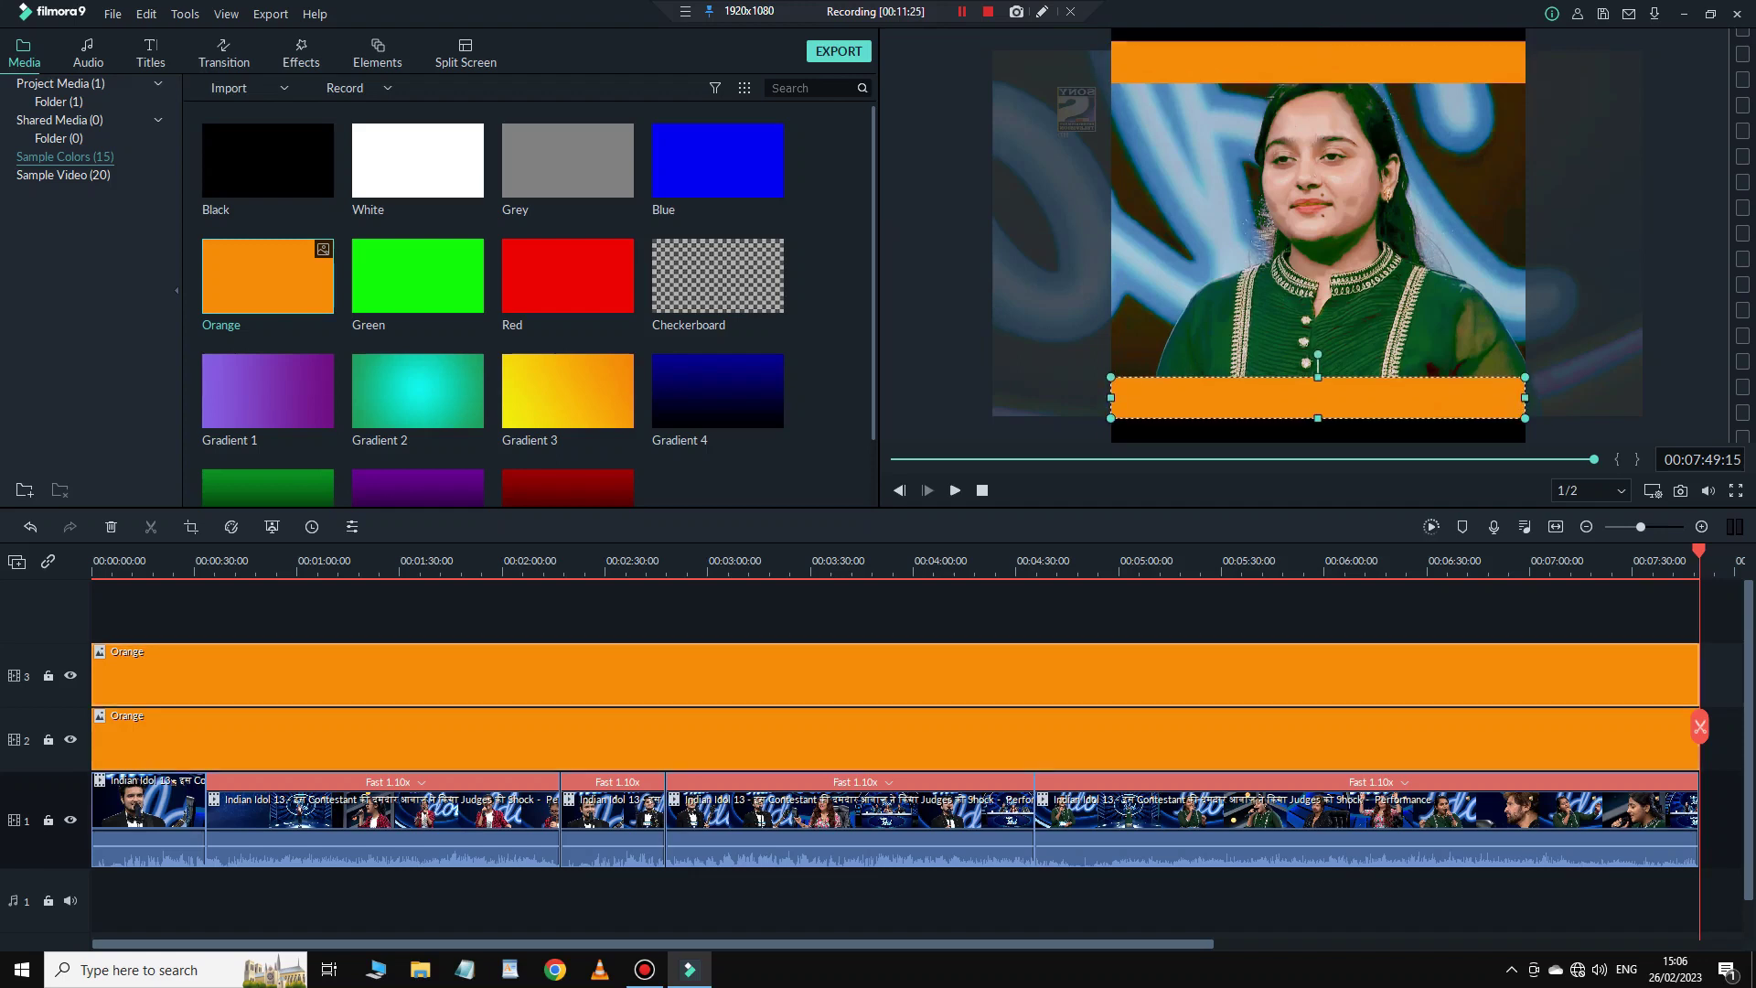
key(Escape)
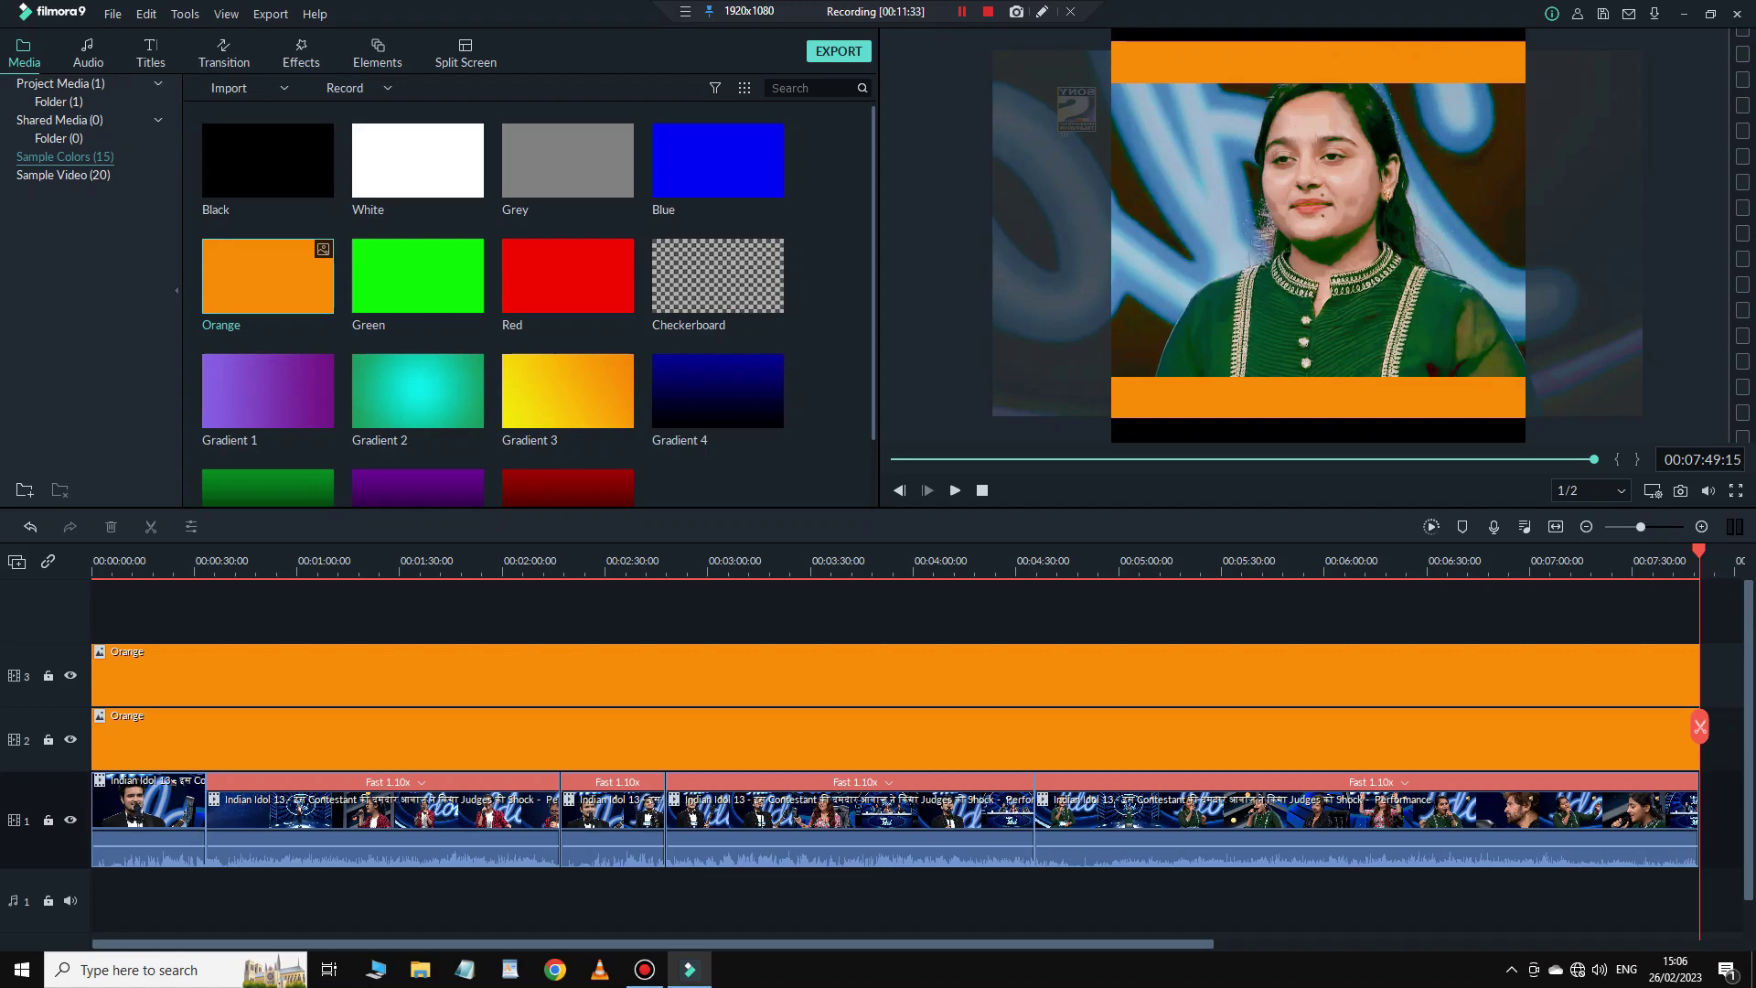
Copy "Contestant की दमदार आवाज़ ने किया Judges को Shock" from the name of the Indian Idol 13 video file on the desktop.
key(super+d)
right_click(1337, 53)
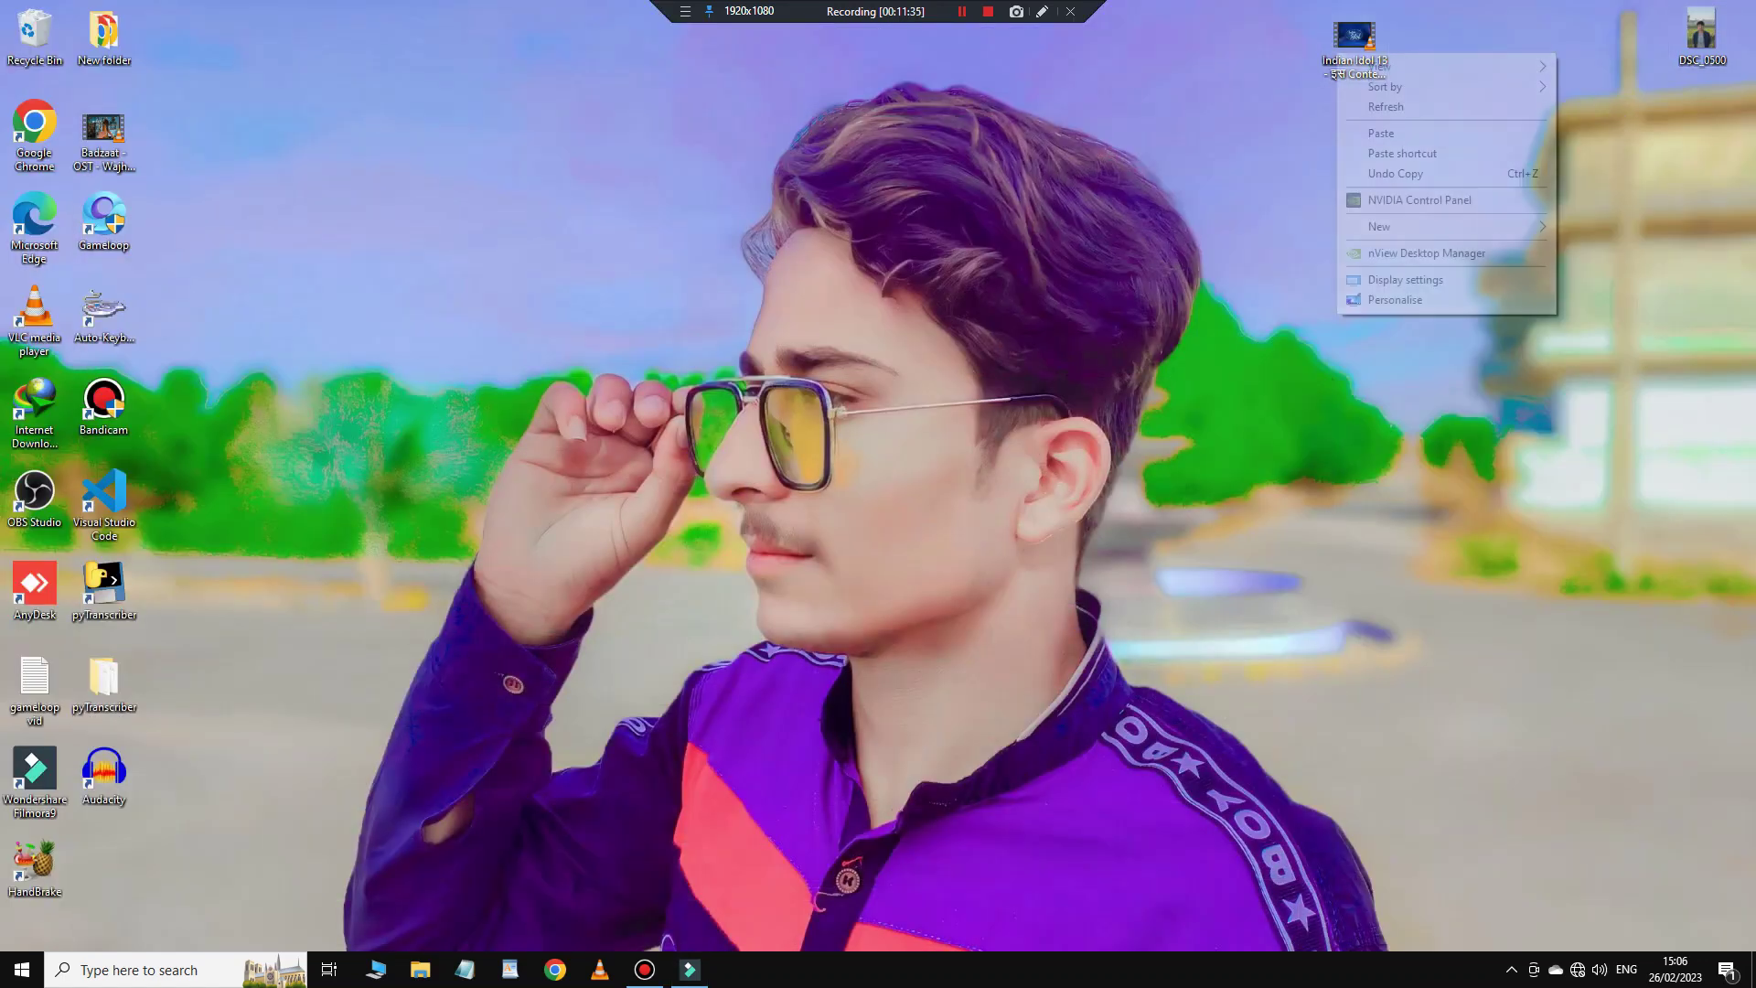
click(1354, 39)
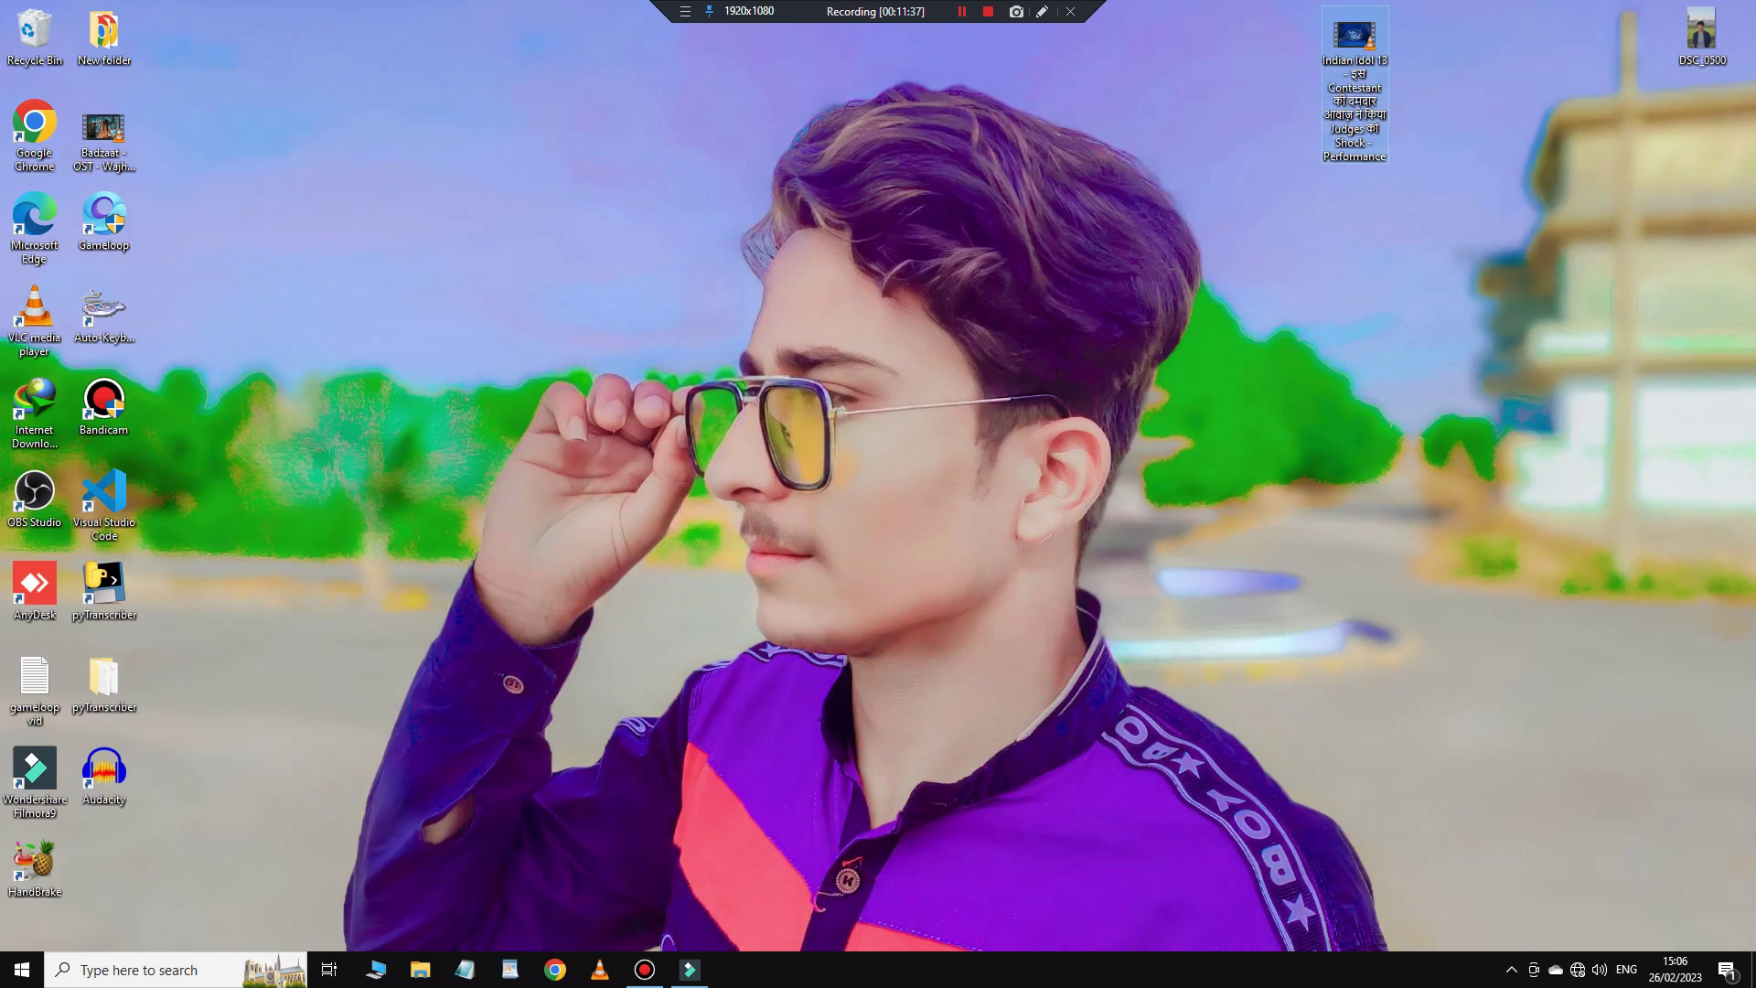
right_click(1355, 37)
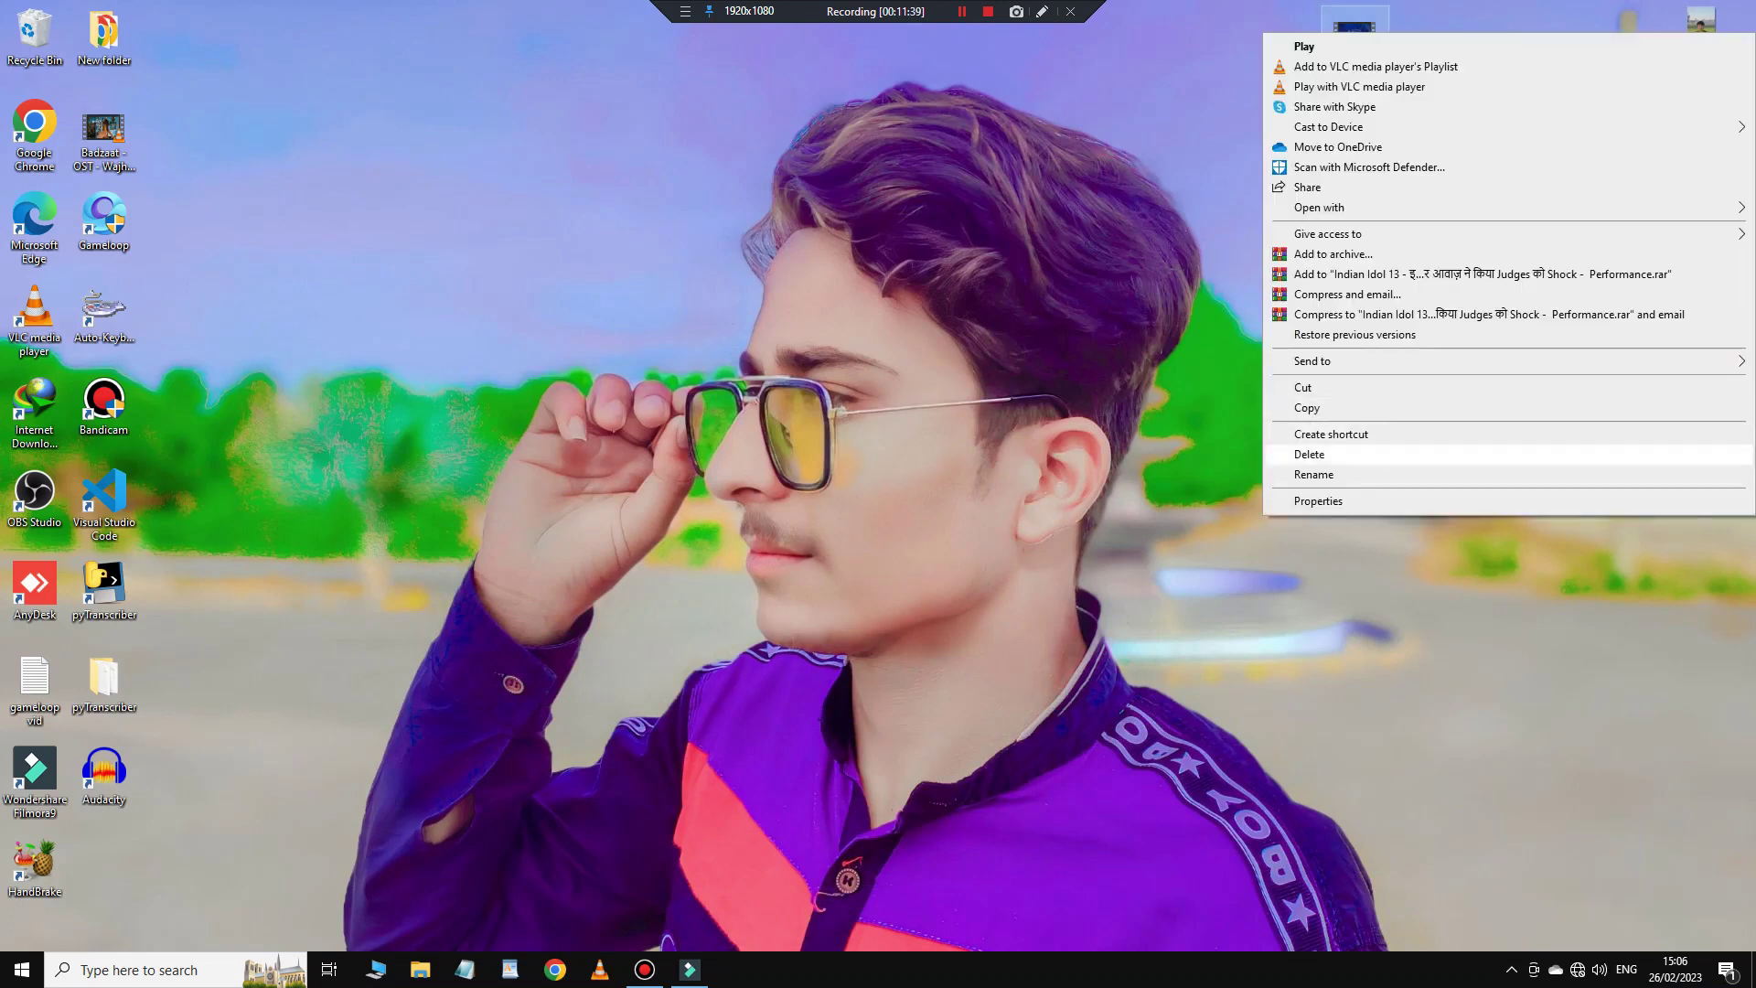
click(1314, 473)
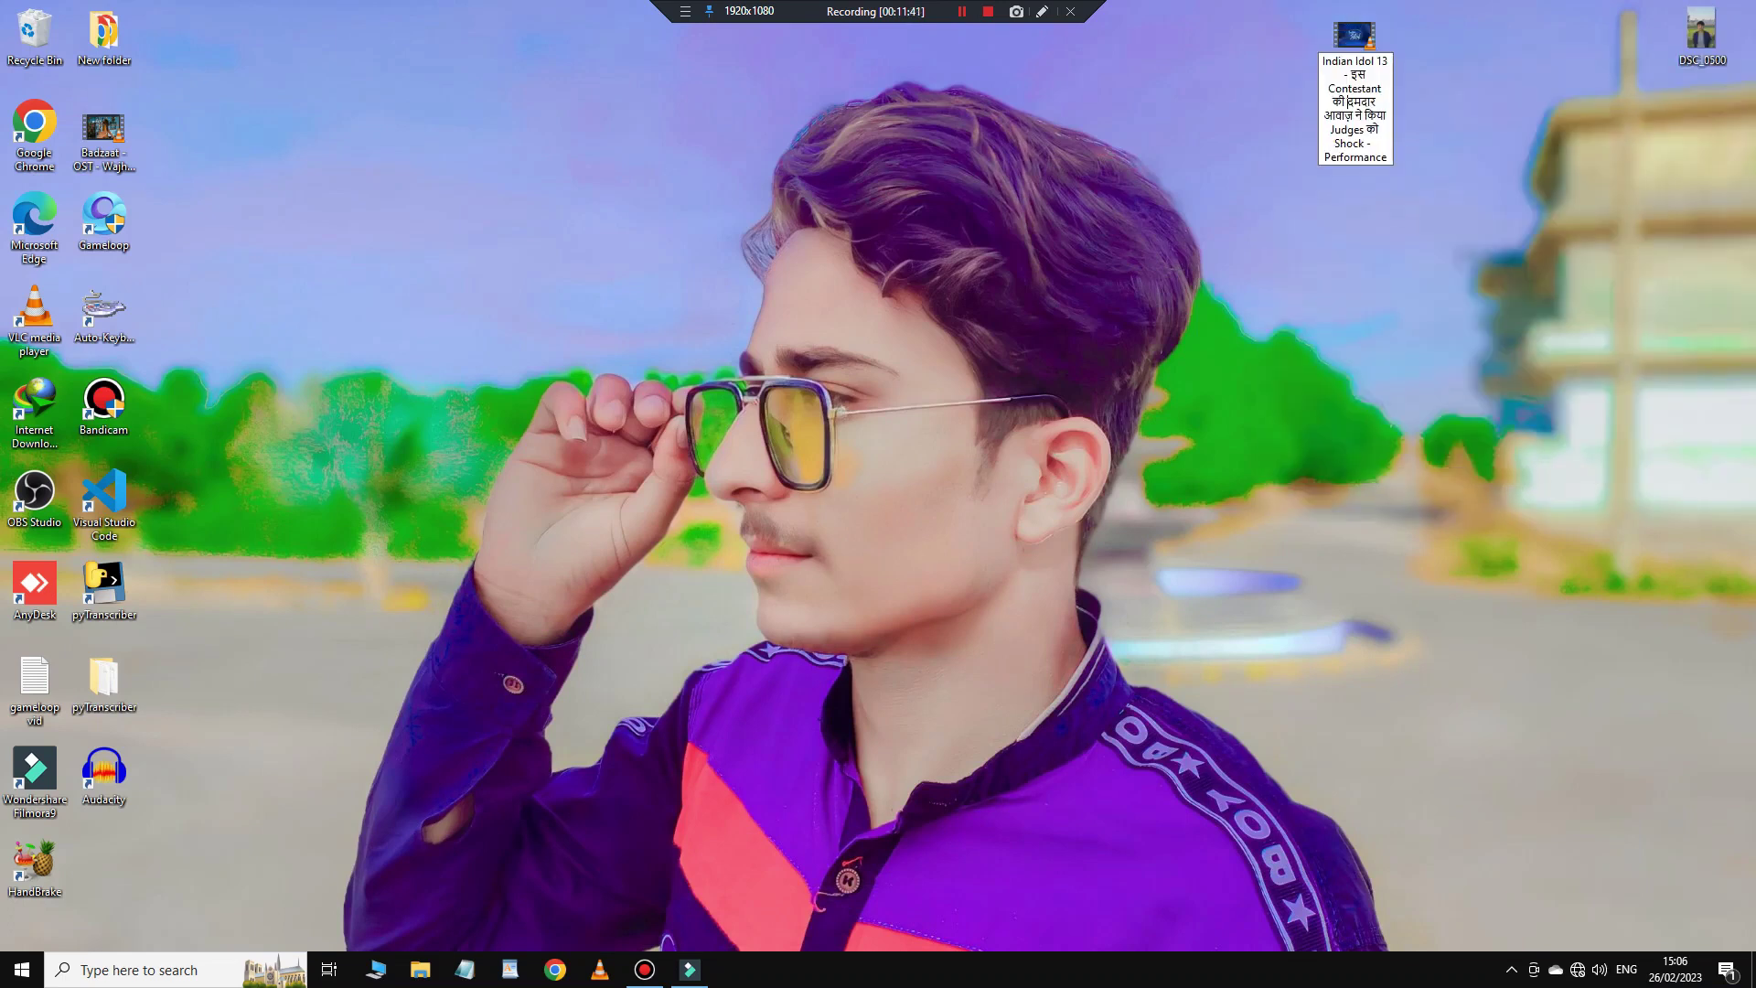
drag(1328, 88, 1365, 144)
key(ctrl+c)
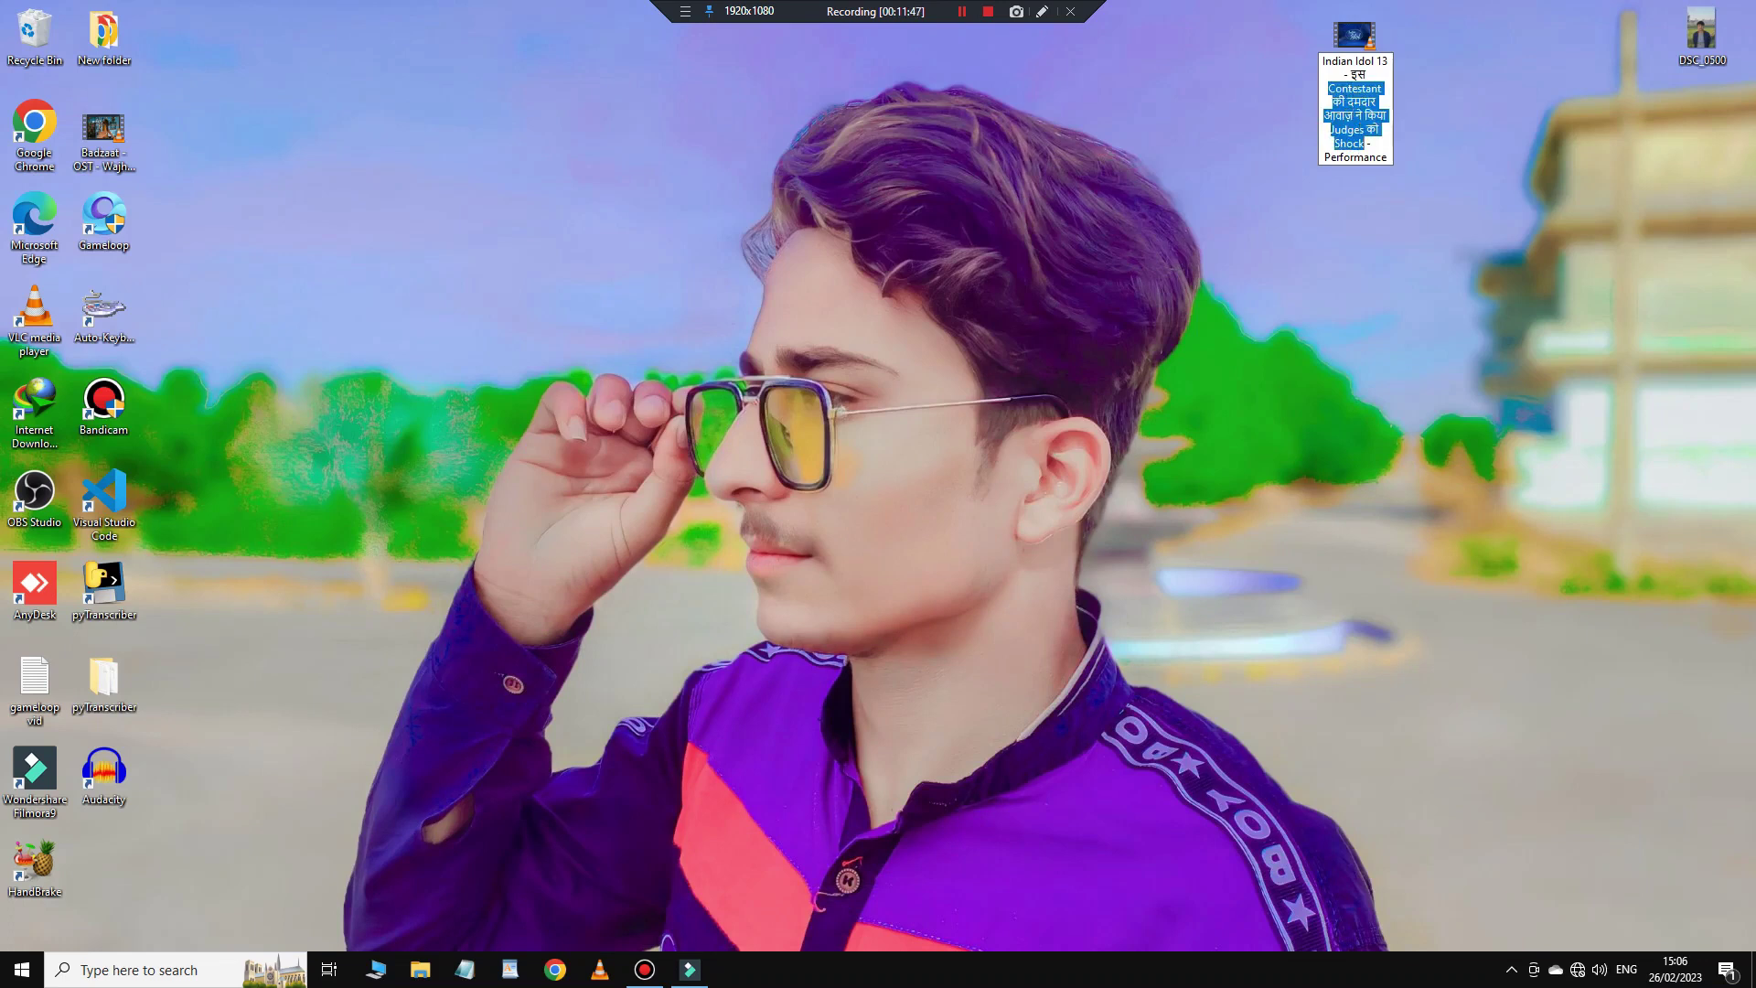
Switch back to Filmora and place a Default Title on a new track above the Orange clips, stretched over the full video length.
click(690, 969)
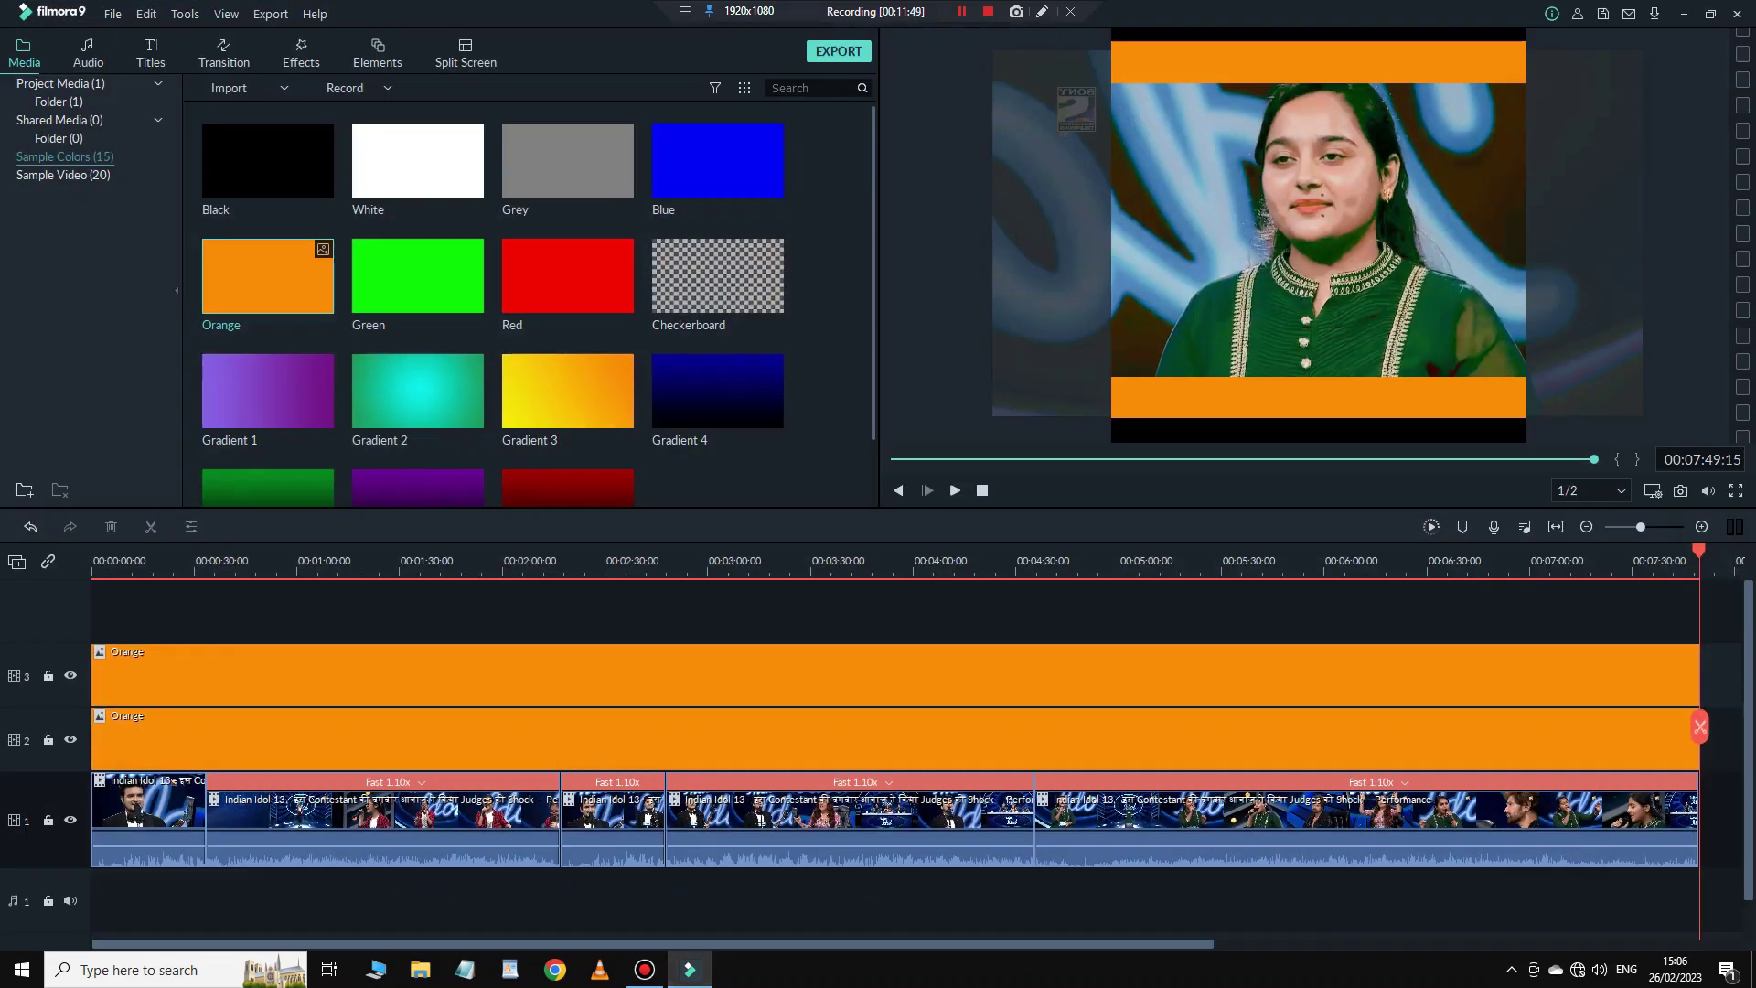
click(151, 53)
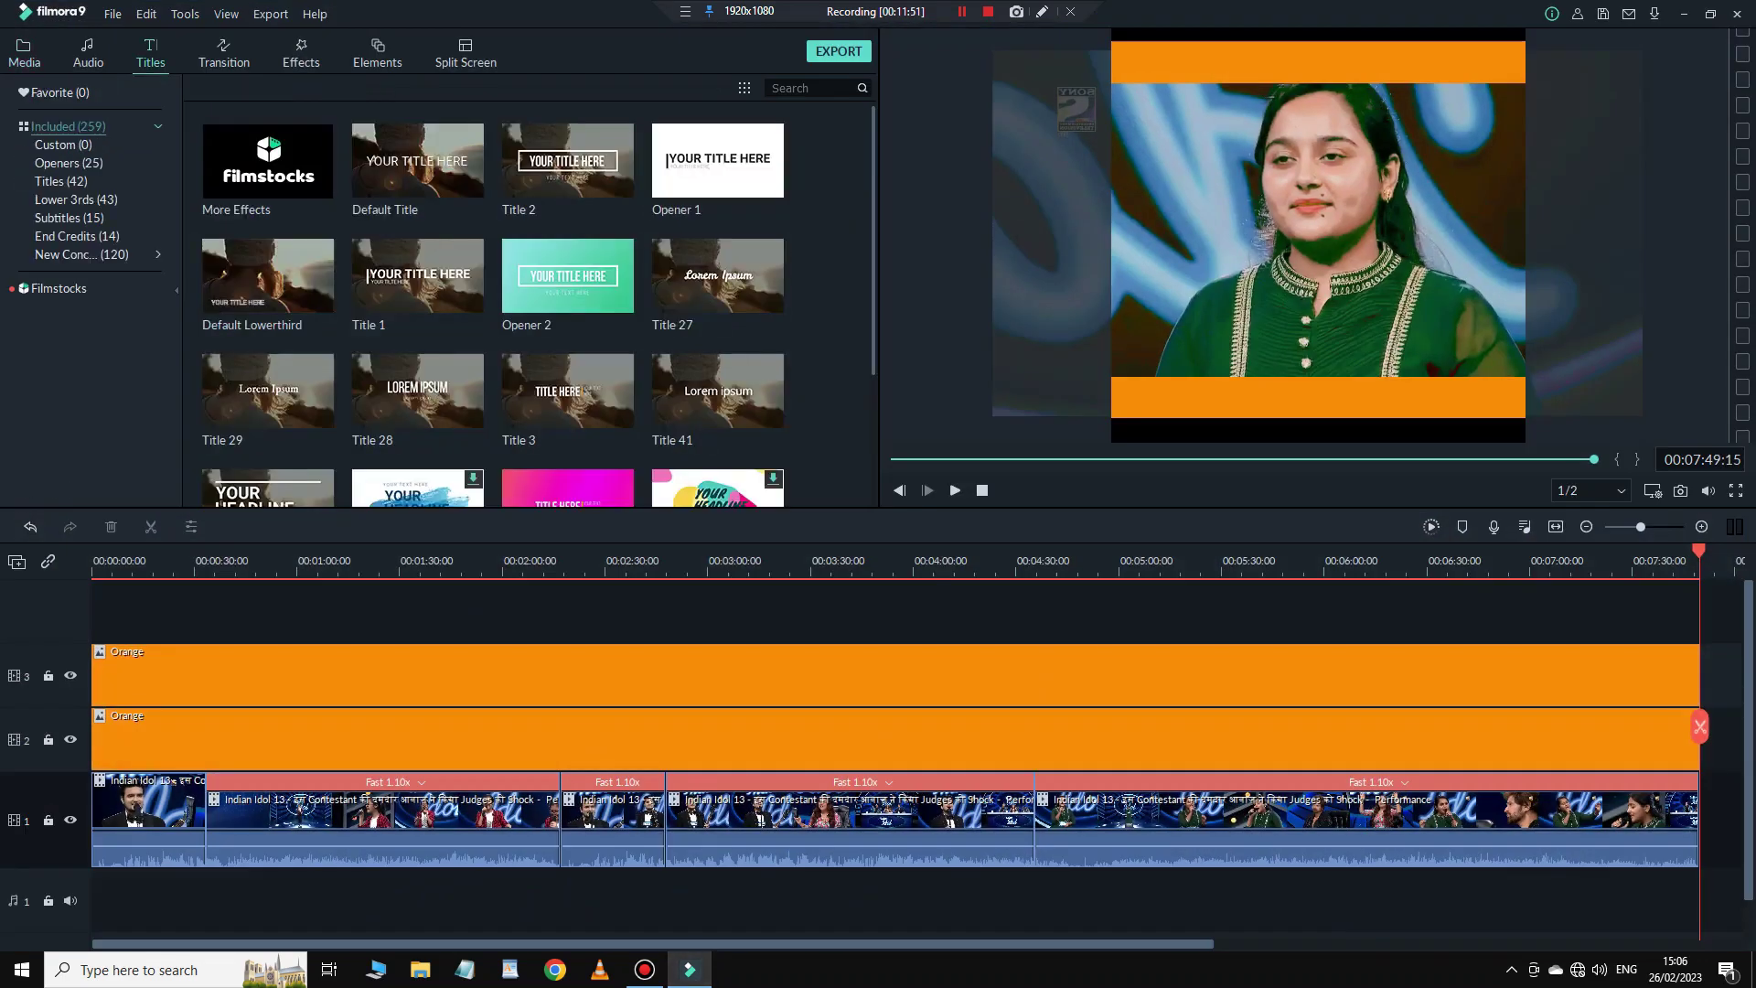
drag(417, 160, 100, 610)
drag(109, 674, 1697, 674)
Replace the title's placeholder text with the copied file name text and set its font to Patua One.
double_click(1683, 674)
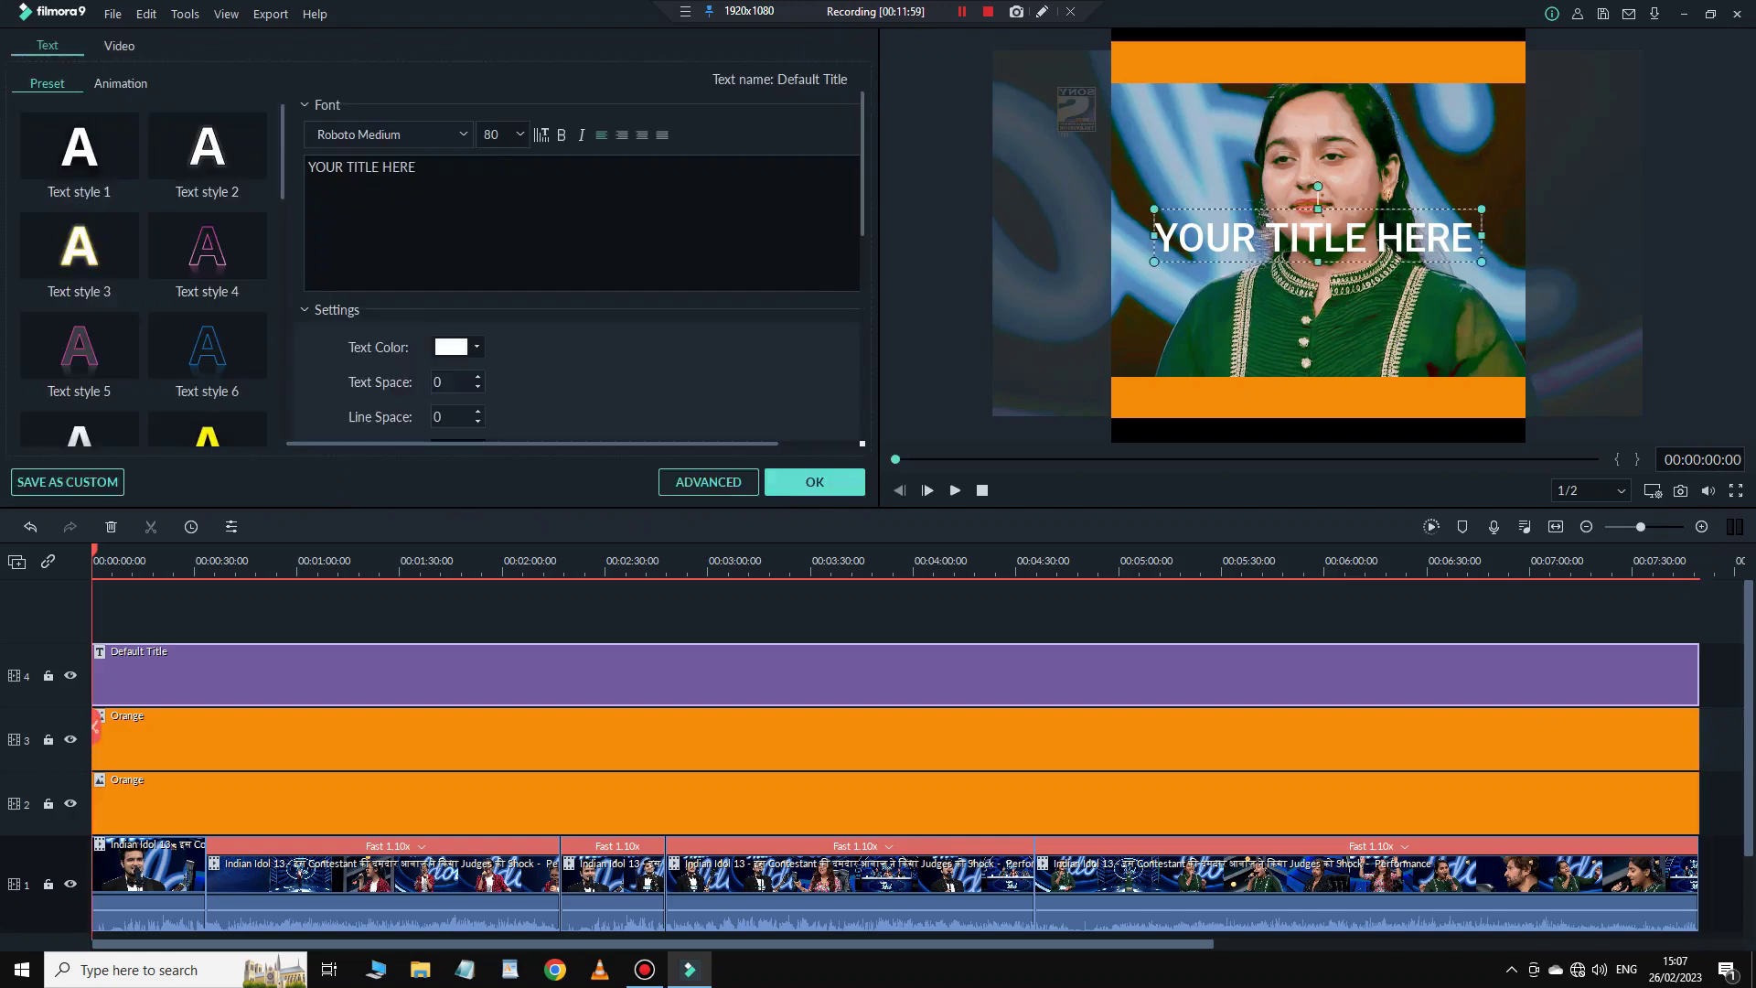
key(ctrl+a)
key(ctrl+v)
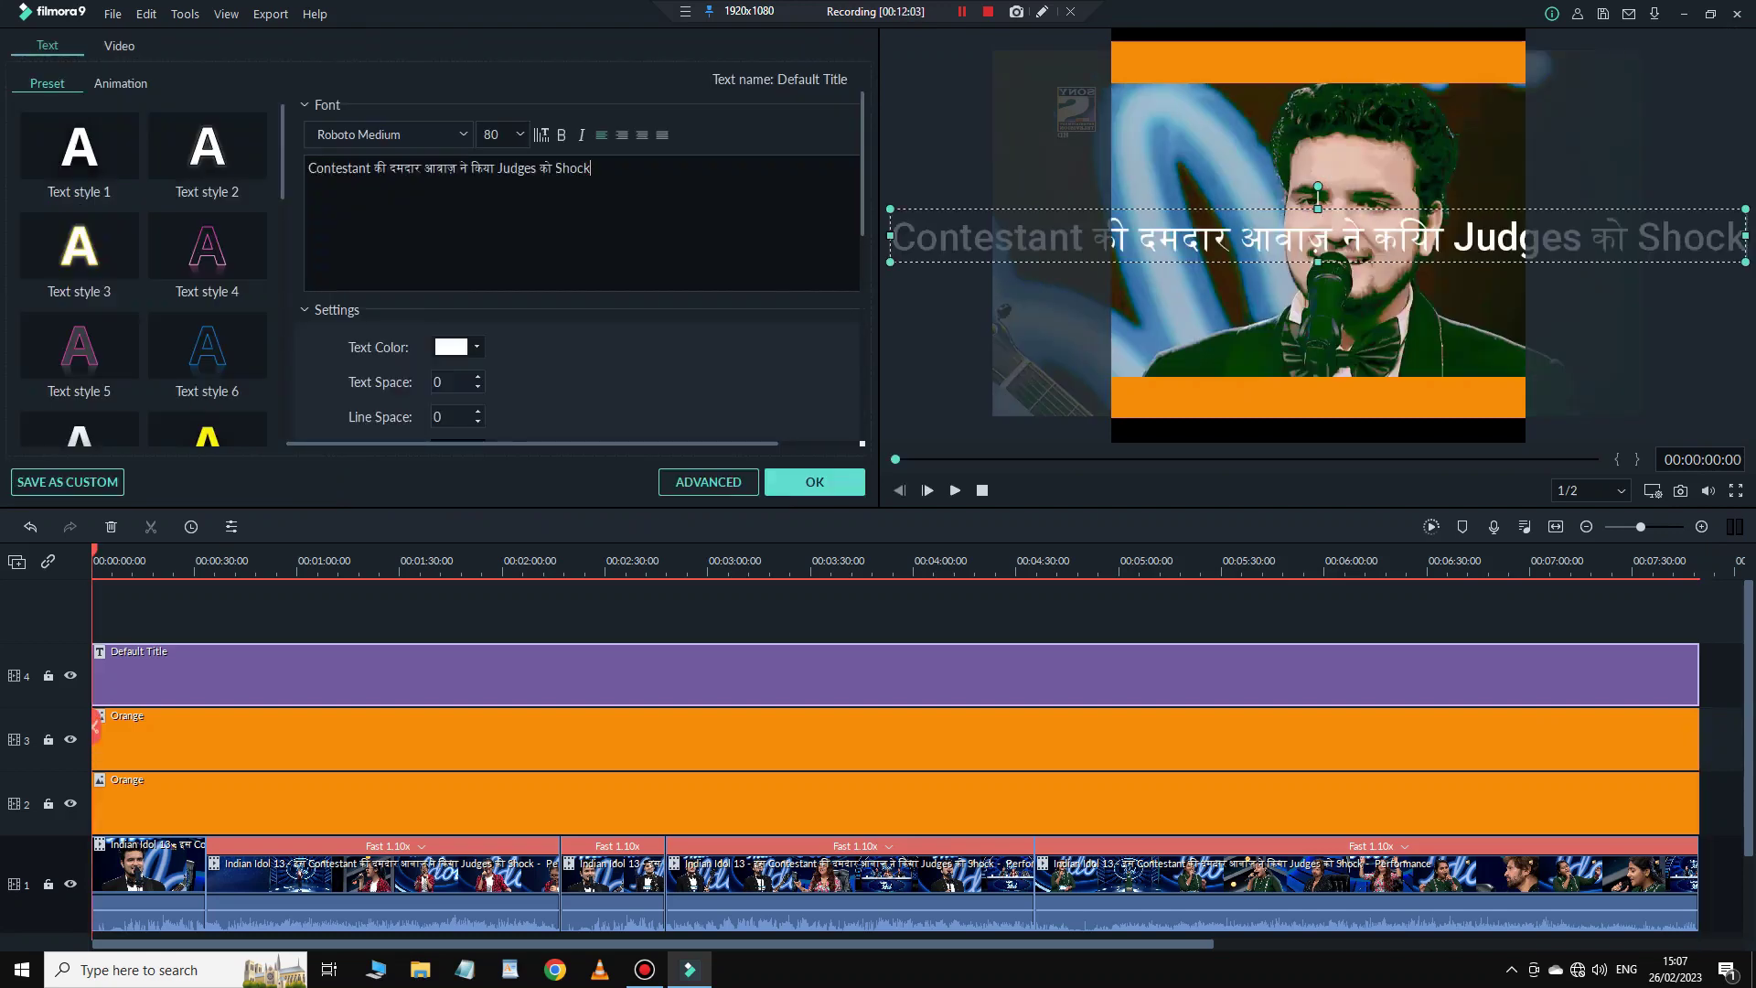
click(384, 134)
text(patua One)
key(Return)
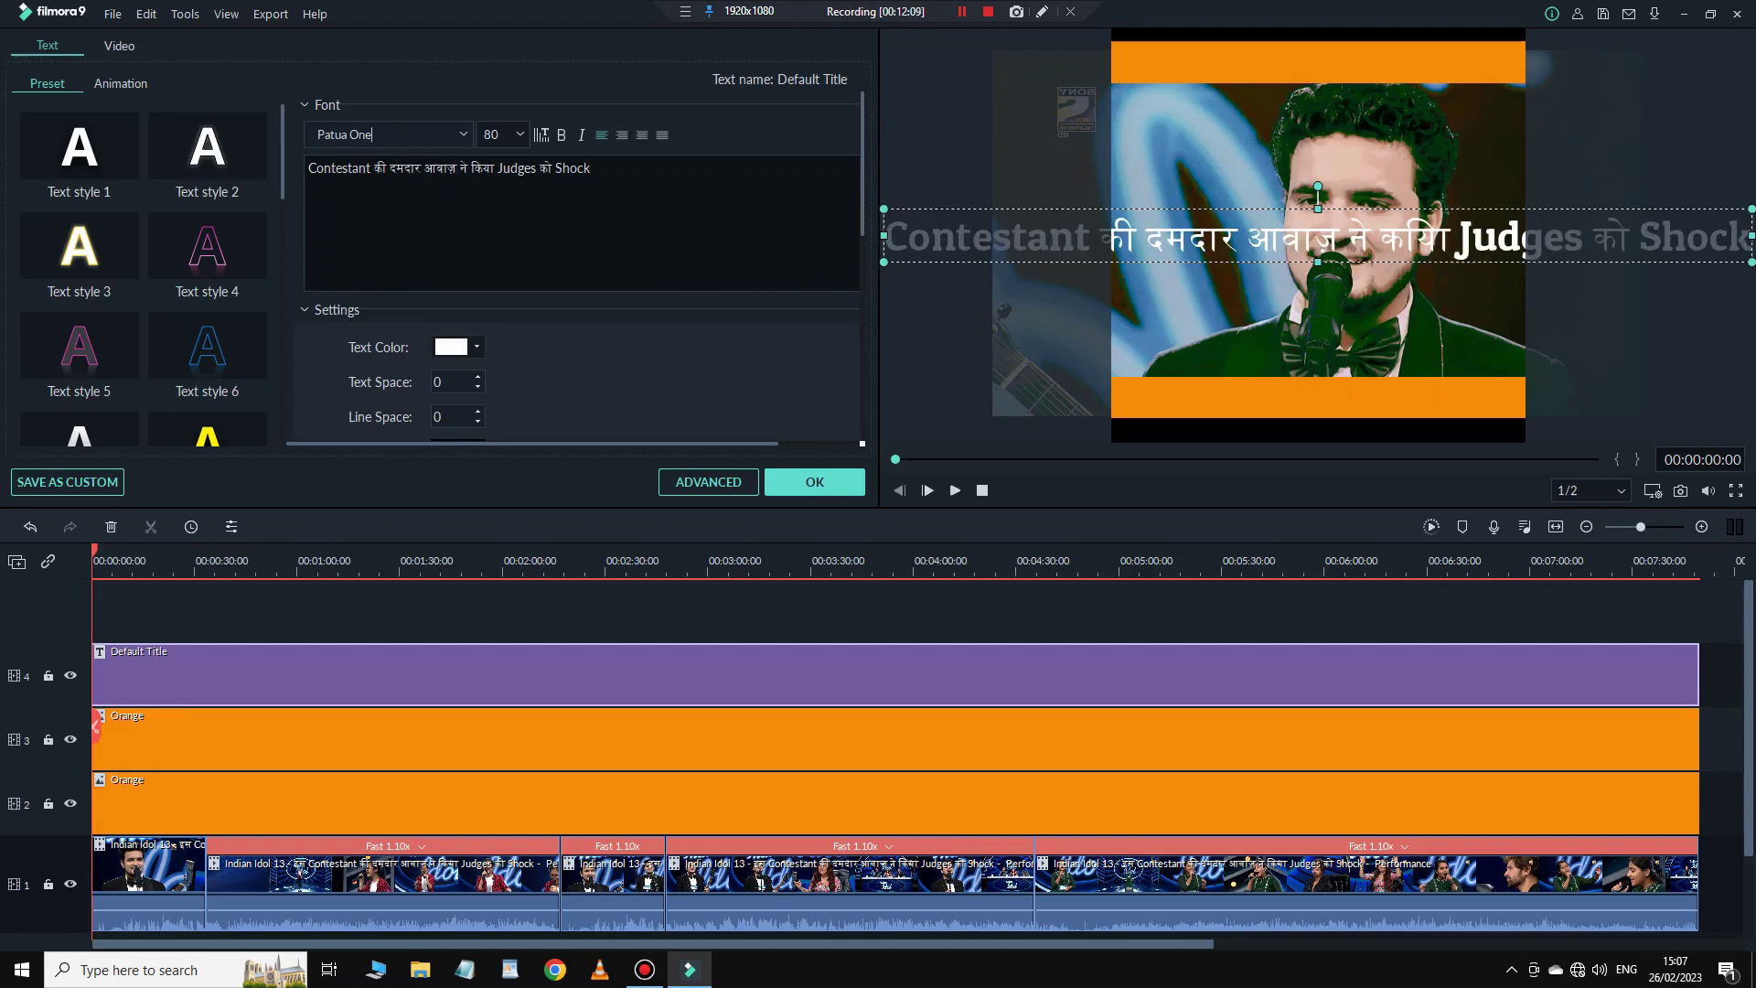
Move the title onto the upper orange strip and scale it down to fit the strip's width.
drag(883, 209, 1129, 224)
drag(1326, 244, 1294, 87)
drag(1157, 86, 1170, 65)
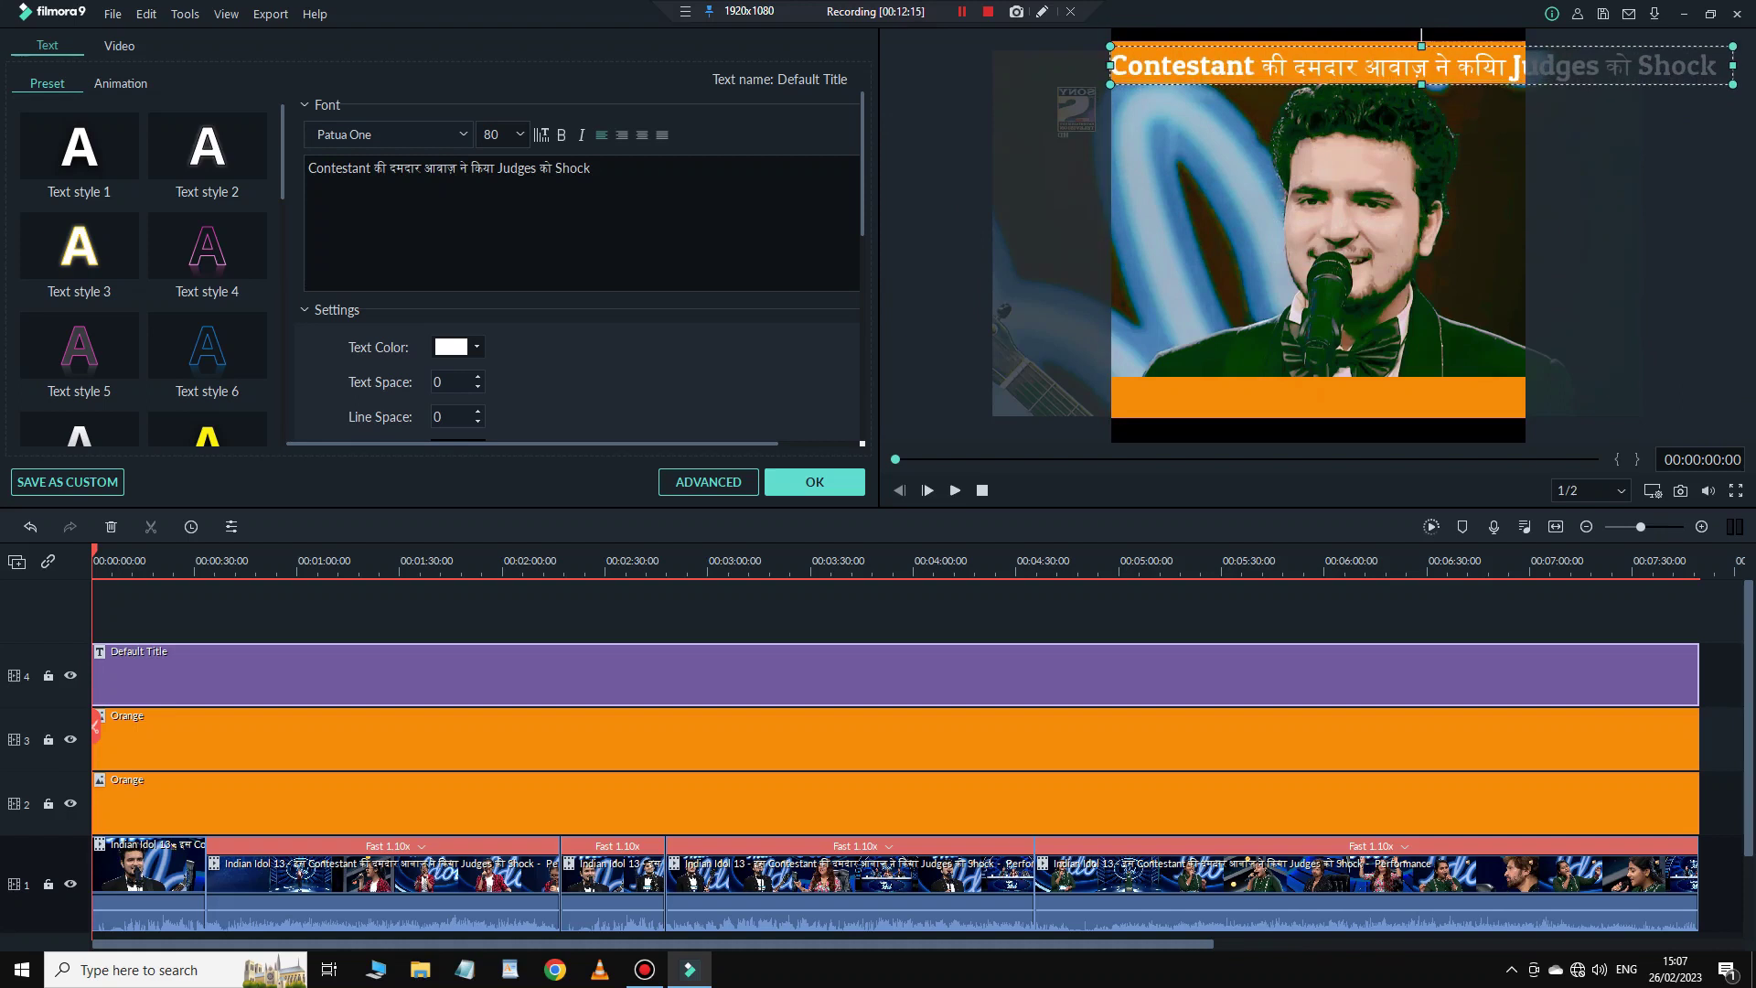
drag(1733, 84, 1522, 71)
drag(1110, 58, 1115, 58)
Apply the yellow text style preset to the Hindi words "की दमदार आवाज़ ने किया" and "को" in the title and accept the edit.
drag(494, 168, 374, 168)
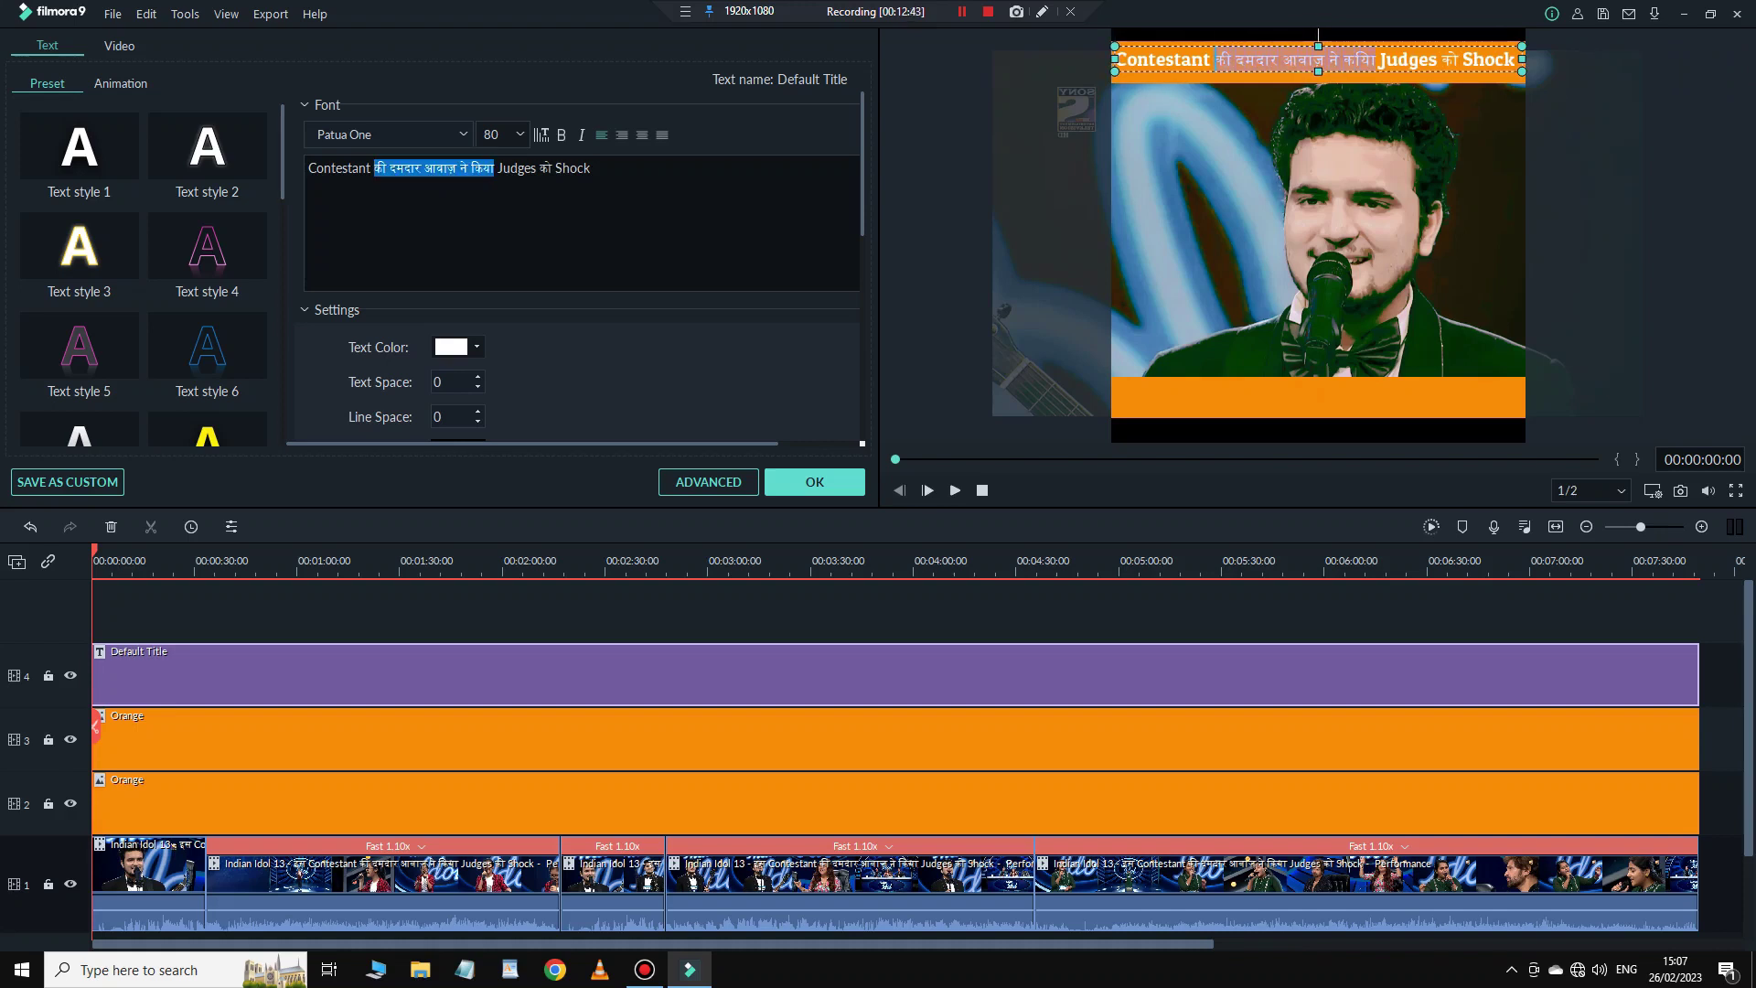
click(207, 435)
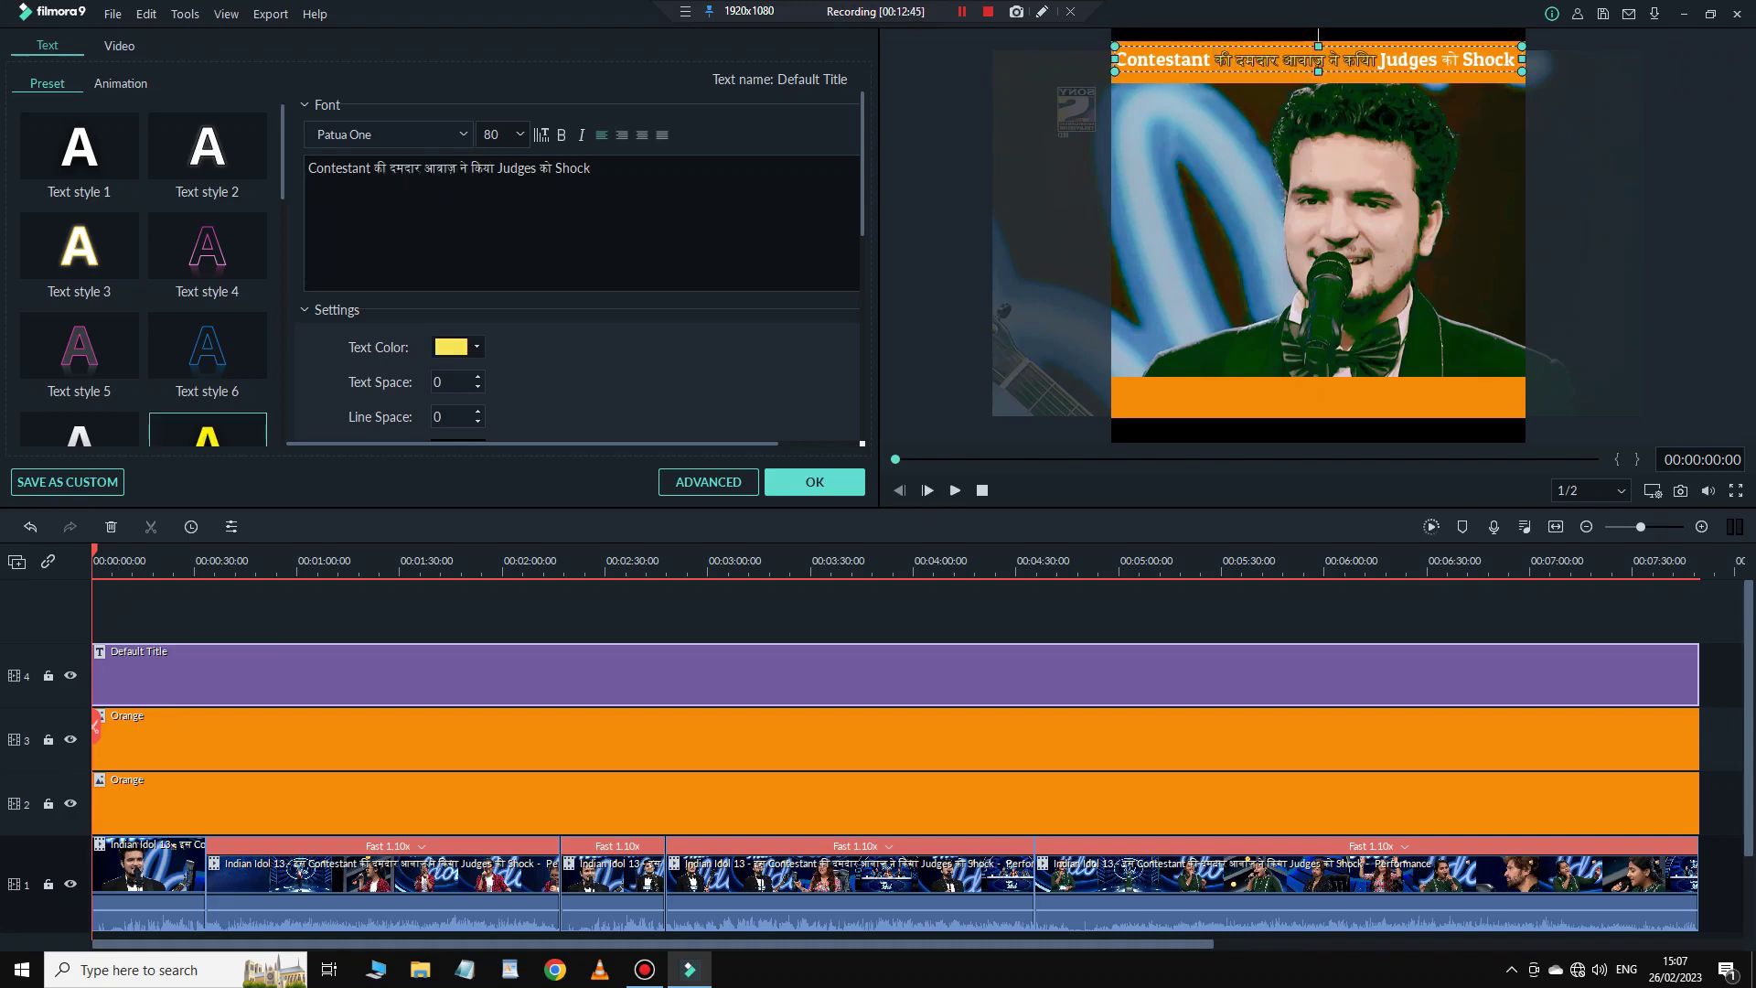
click(539, 169)
drag(540, 168, 553, 168)
double_click(208, 434)
key(Escape)
click(814, 481)
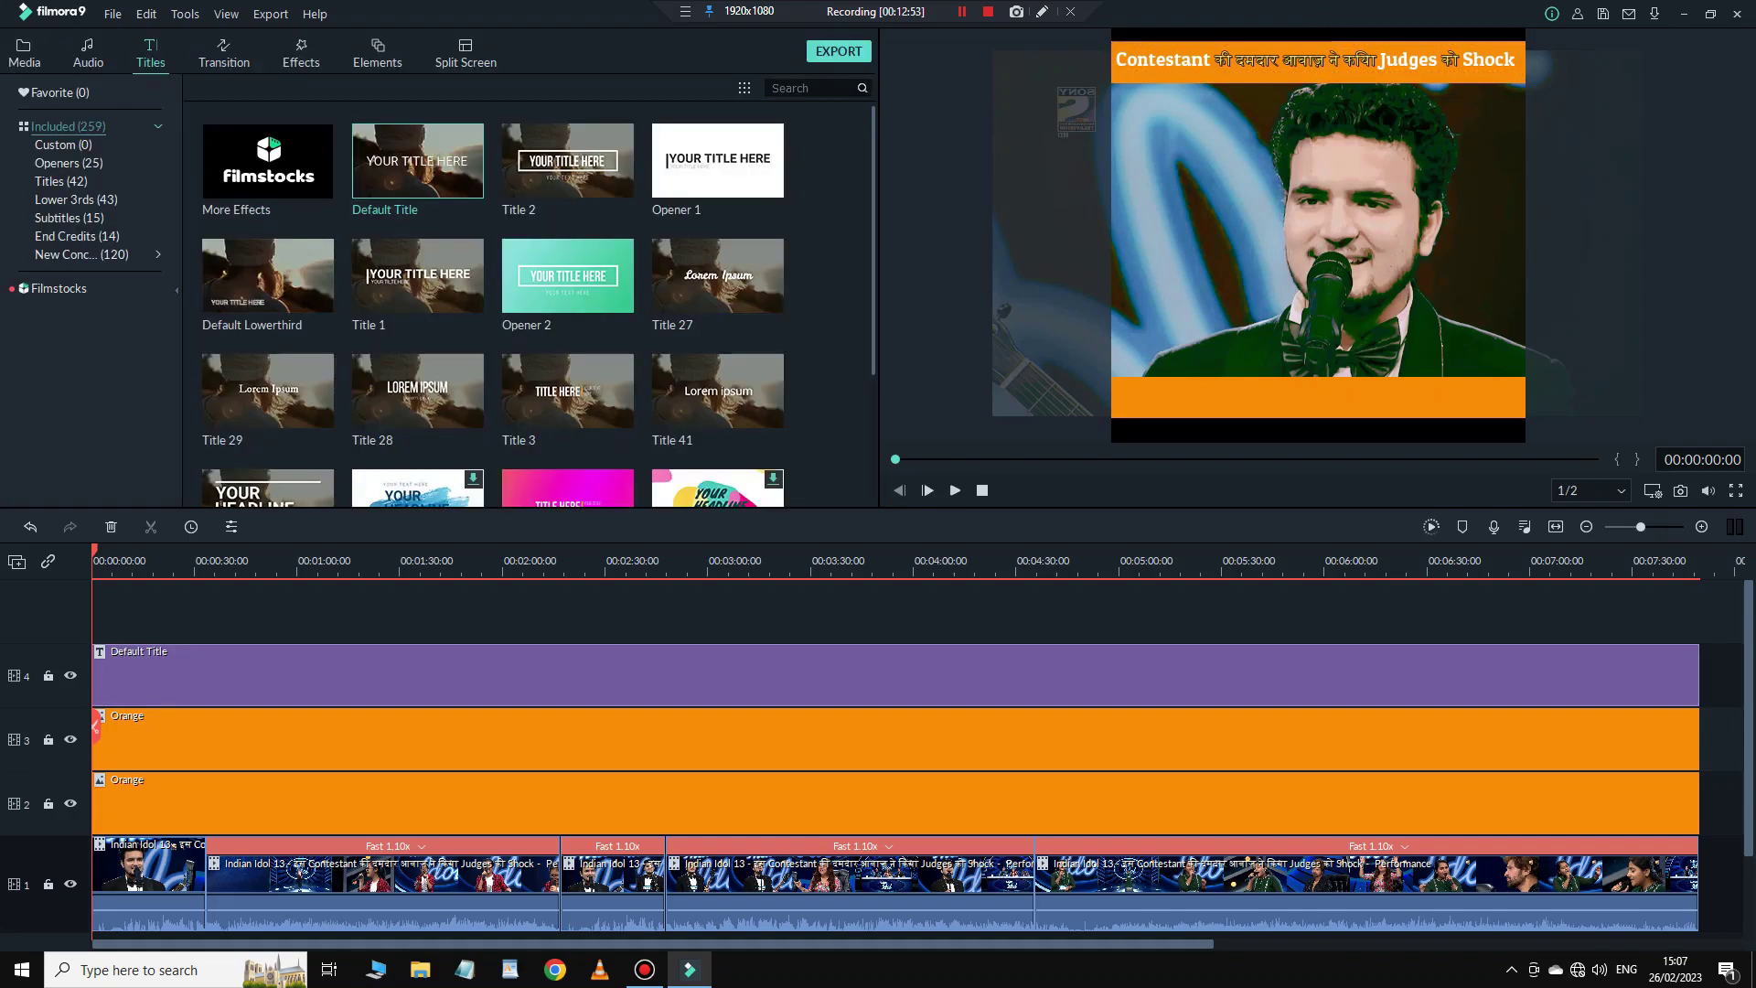
Place a second Default Title on track 5, stretch it over the full video length and open its text for editing.
drag(100, 611, 100, 611)
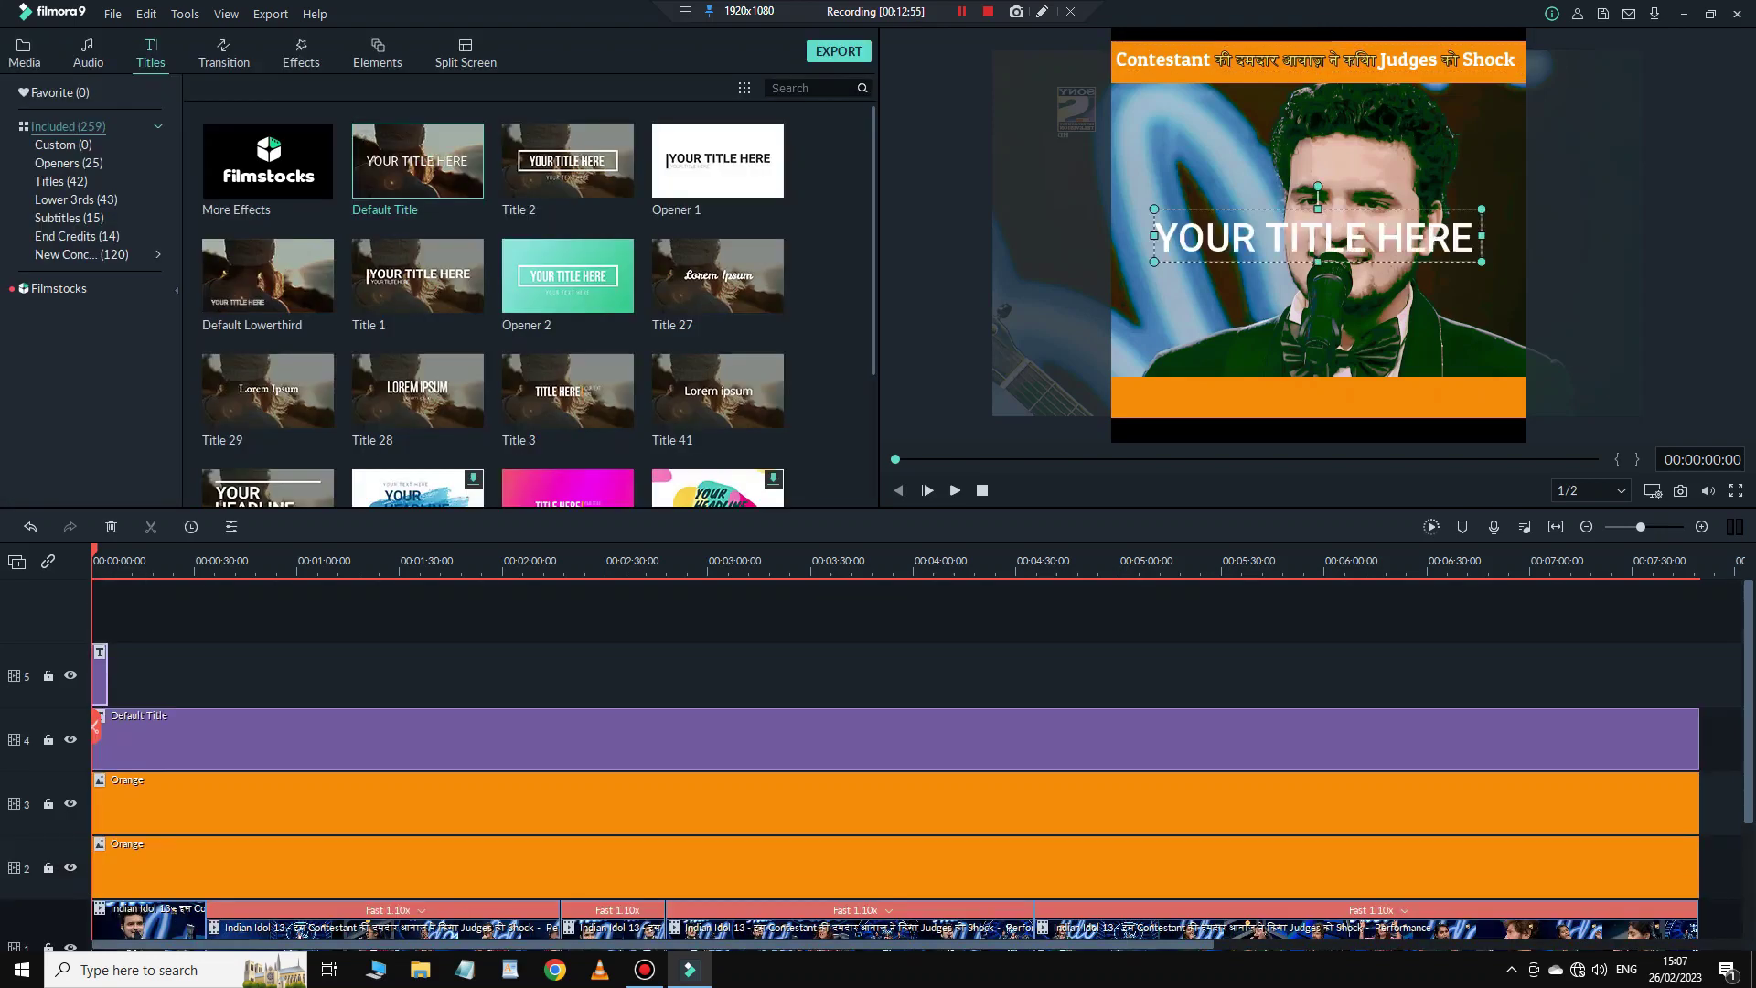
drag(107, 675, 1698, 675)
double_click(1665, 675)
Change the second title's text to "Follow for more videos" and its font to Patua One.
key(ctrl+a)
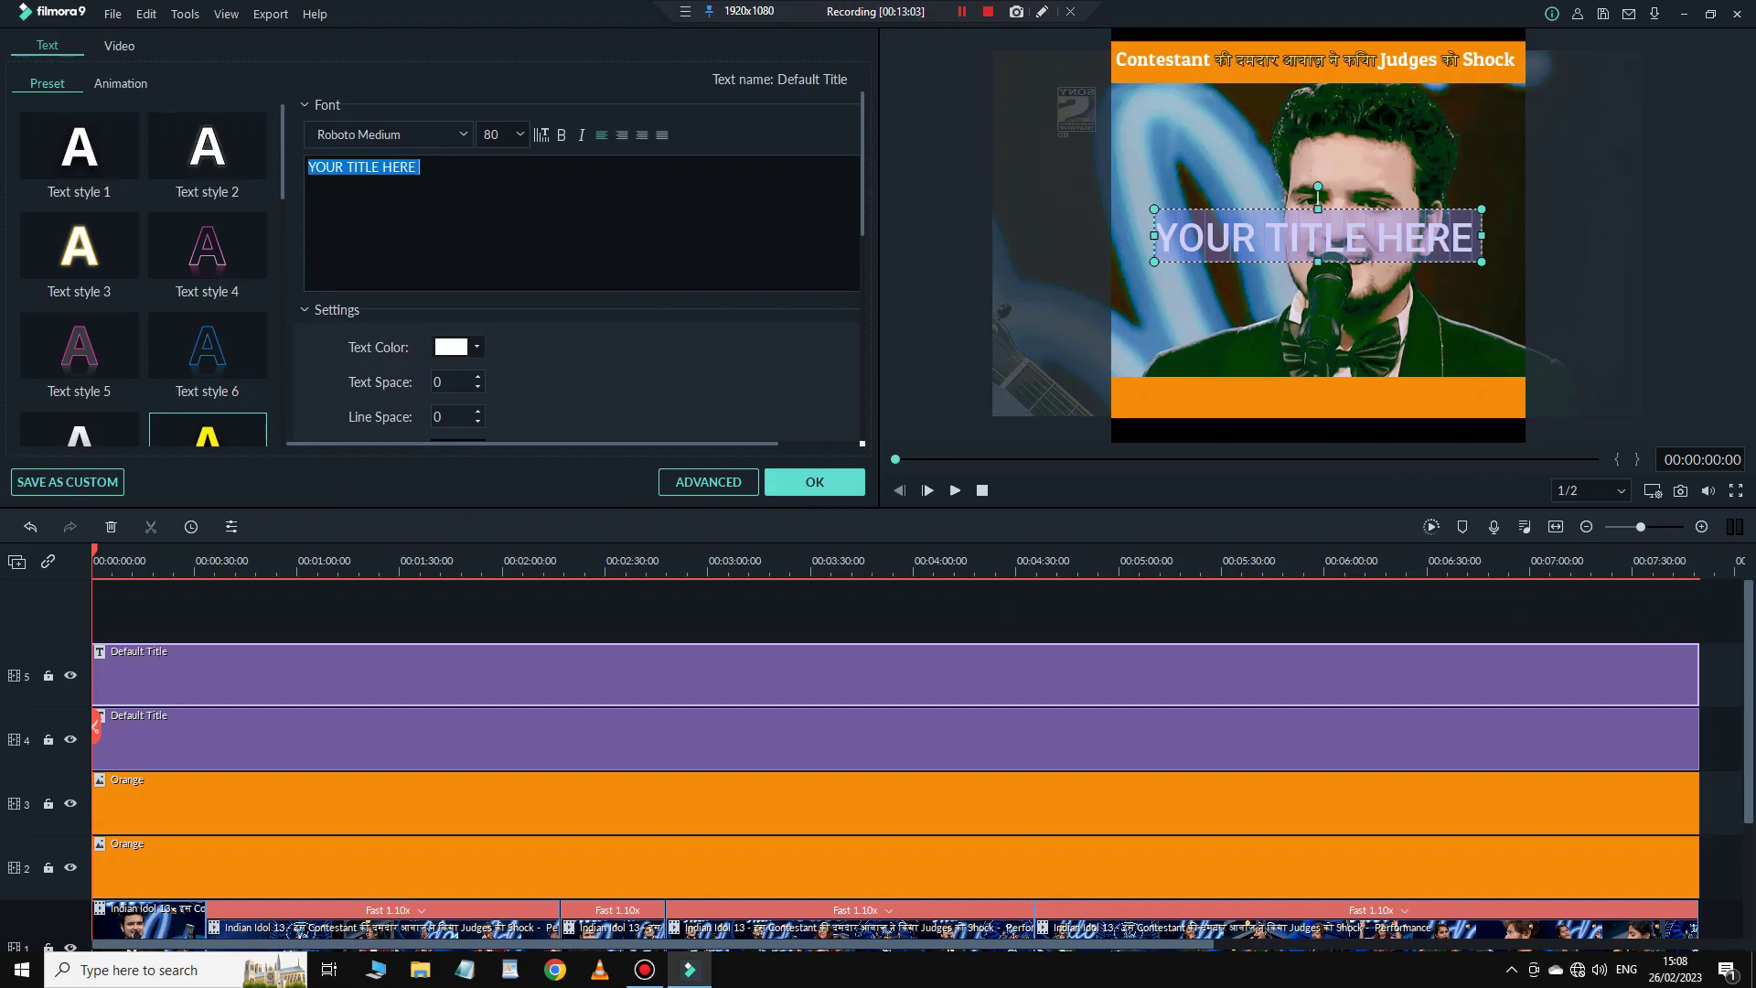
key(BackSpace)
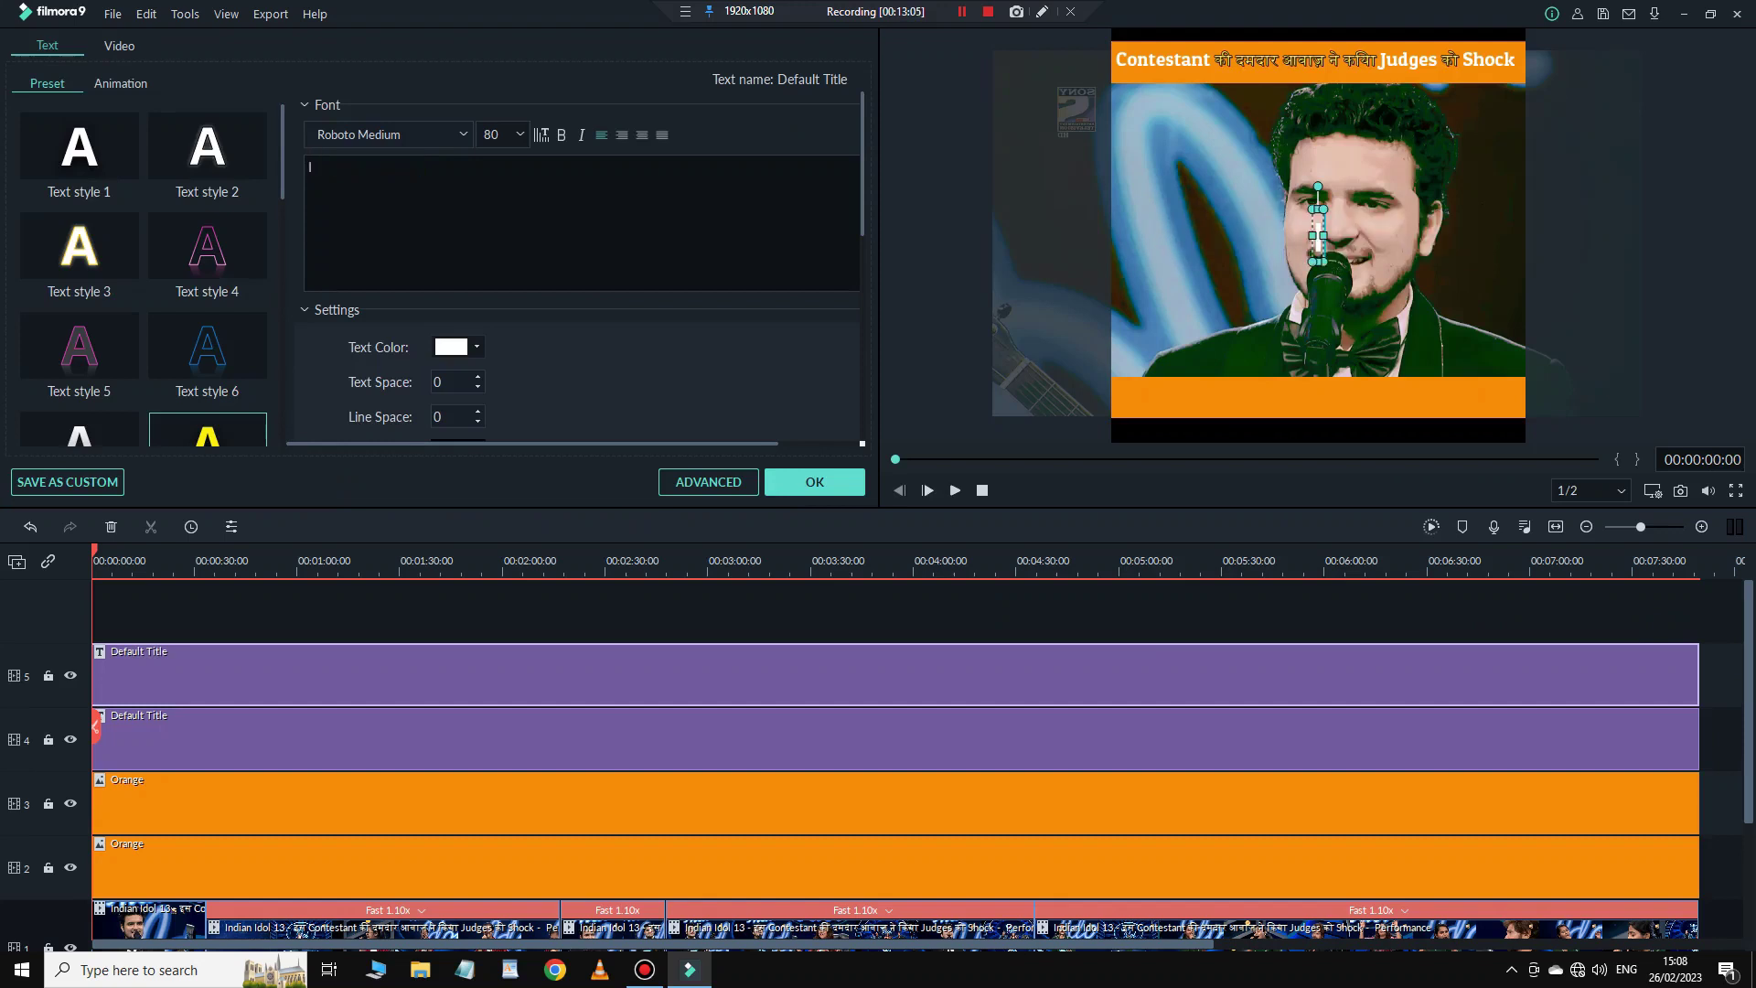
text(Foll)
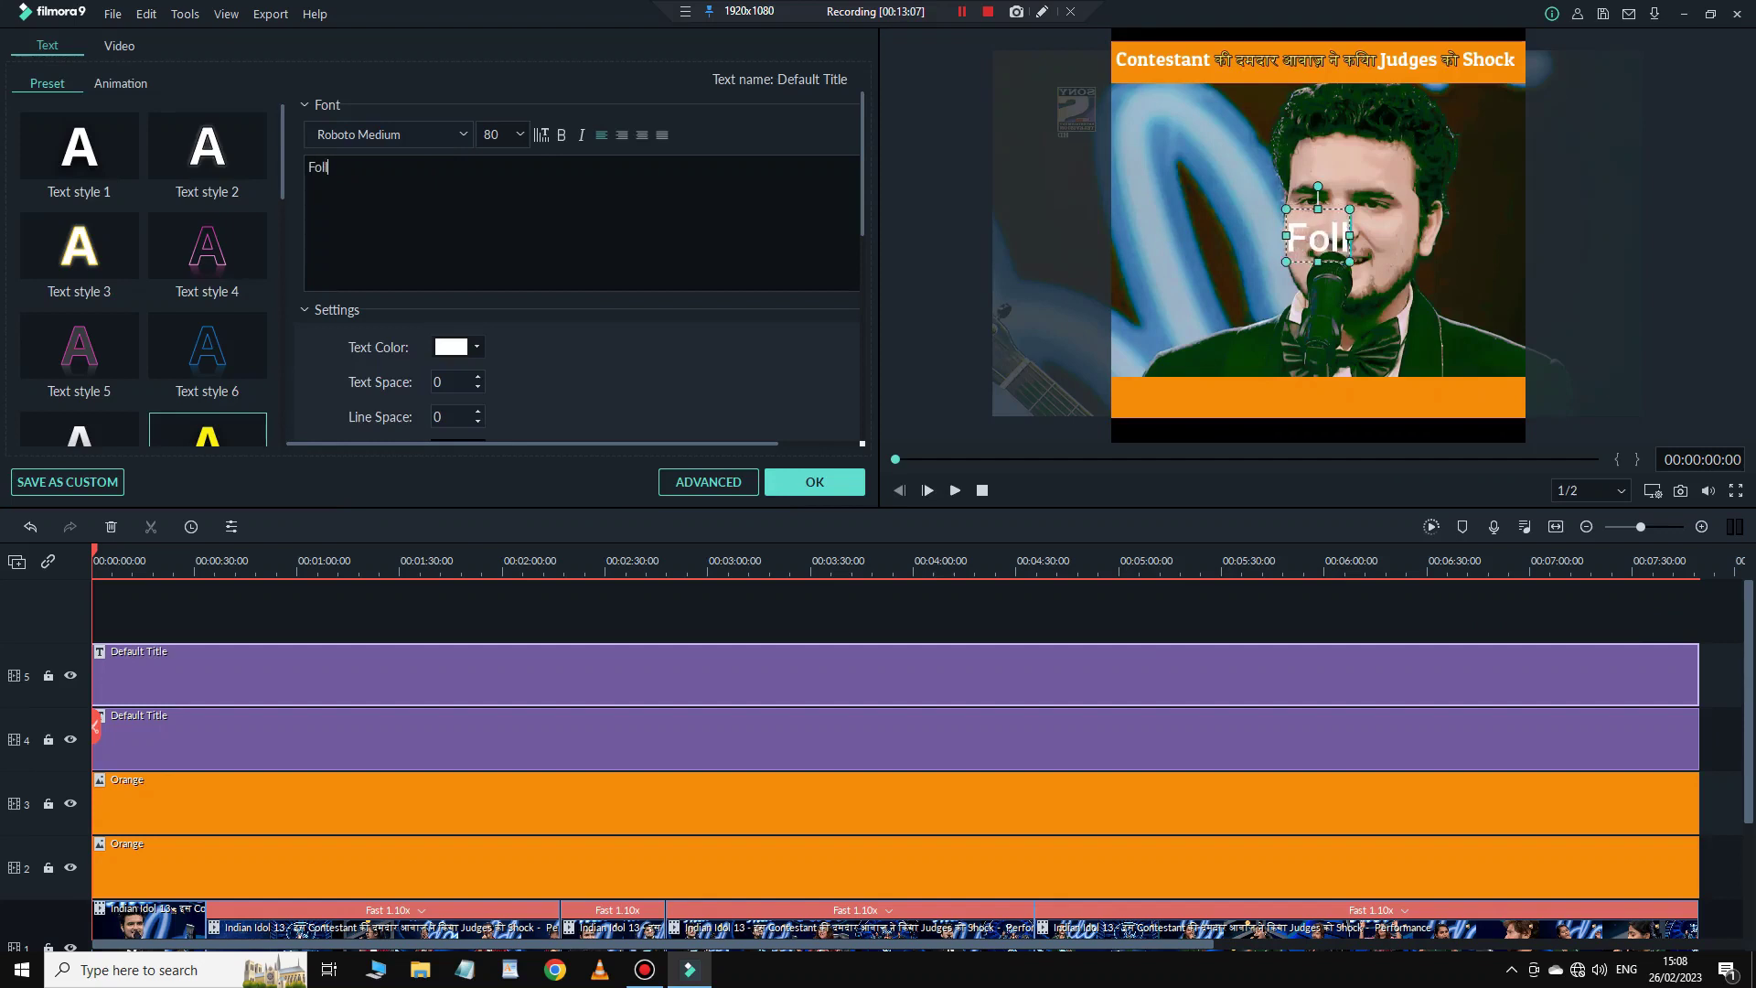
text(ow for m)
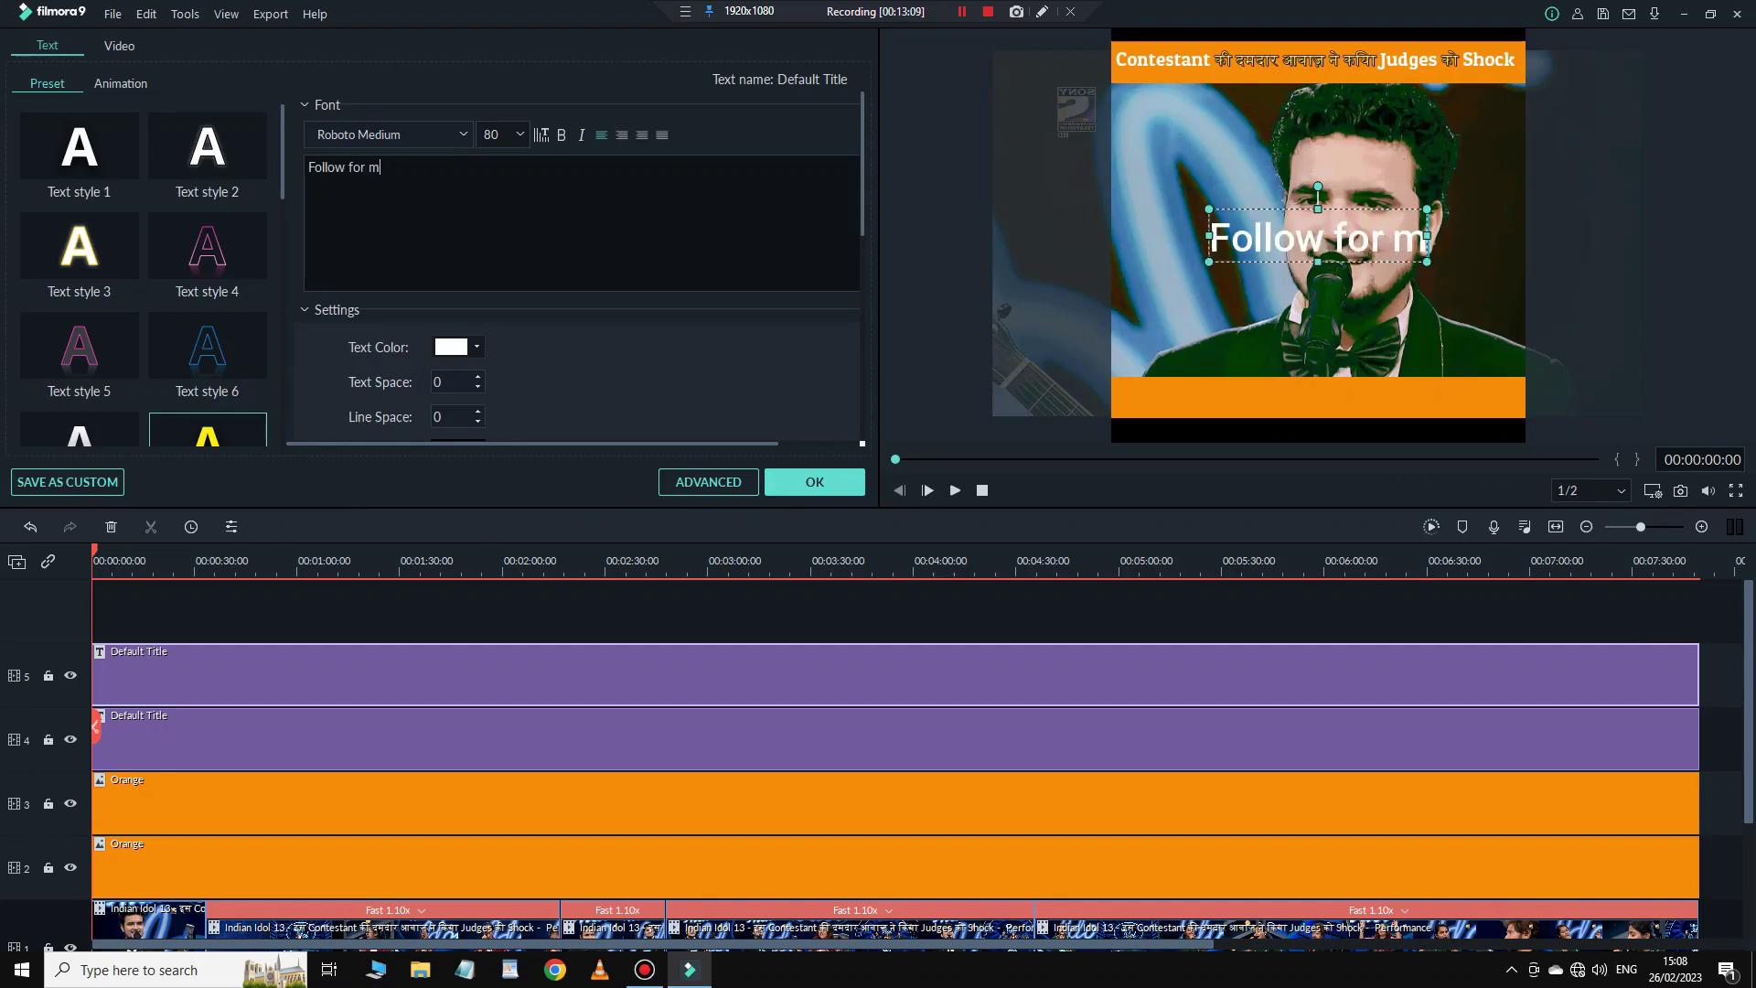
text(ore videos)
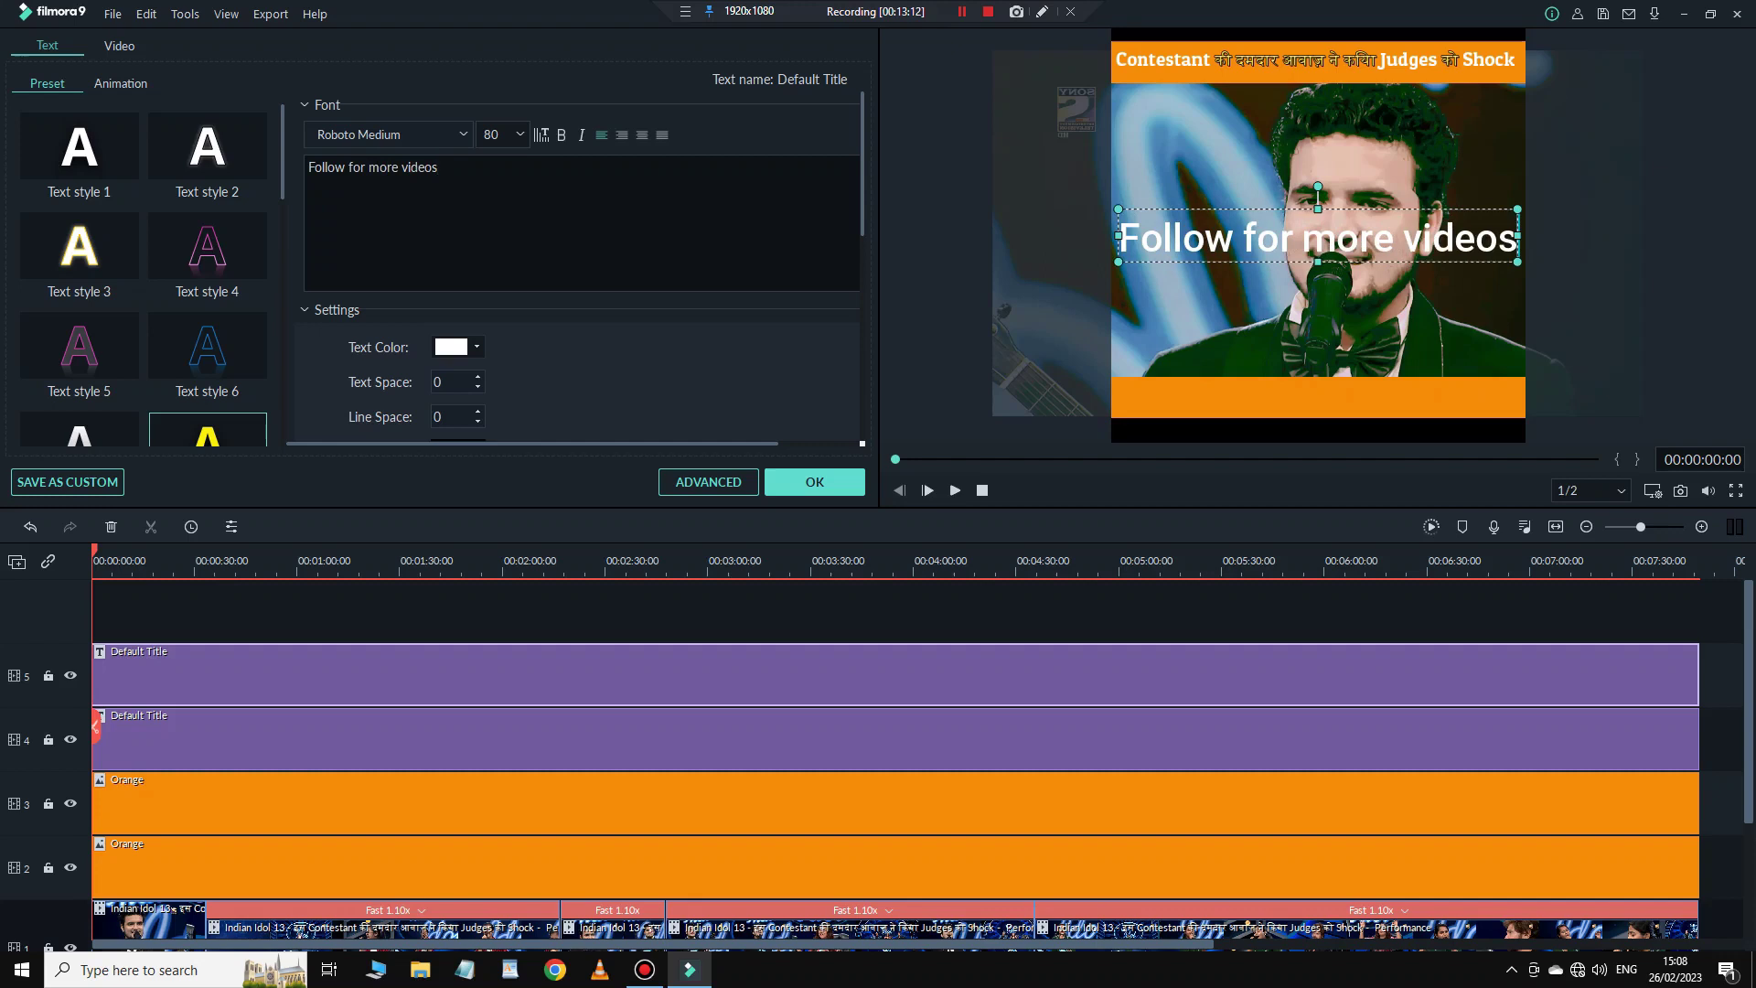
click(384, 134)
text(paat)
text(tua One)
key(Return)
Fit "Follow for more videos" onto the lower orange strip across its full width, with a text space of 21, and close the editor.
drag(1317, 236, 1333, 396)
drag(1550, 370, 1423, 386)
drag(1271, 403, 1317, 394)
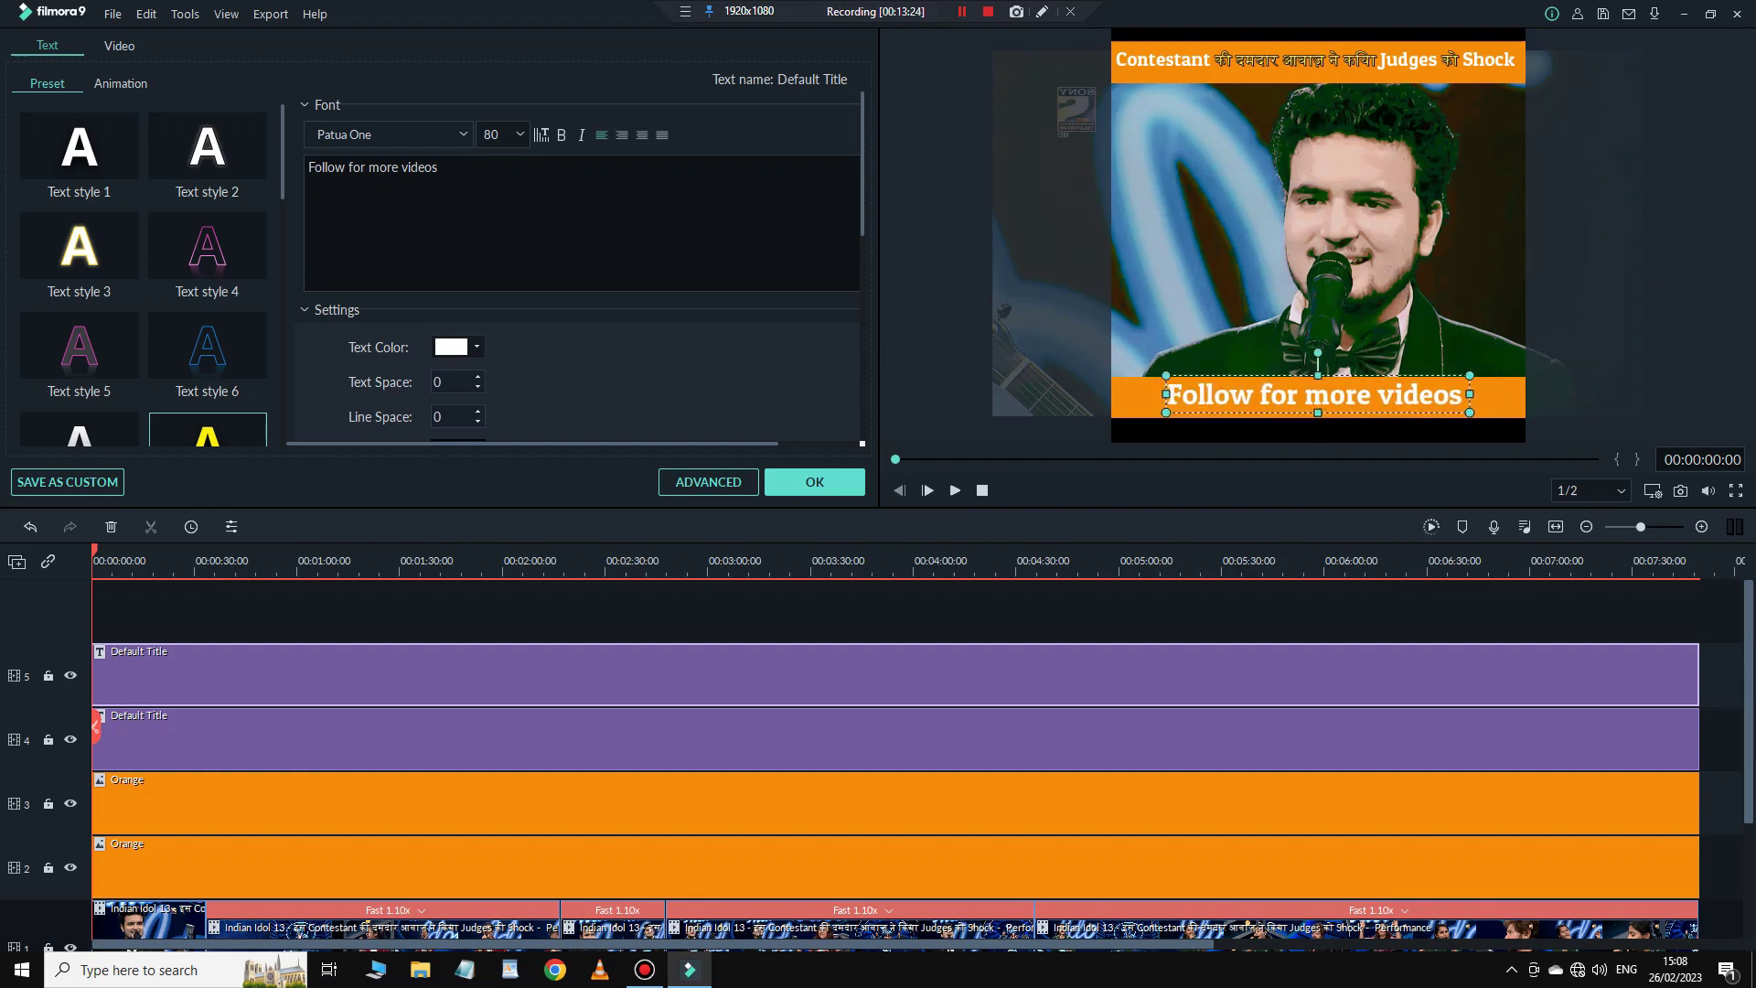
scroll(451, 381, up, 18)
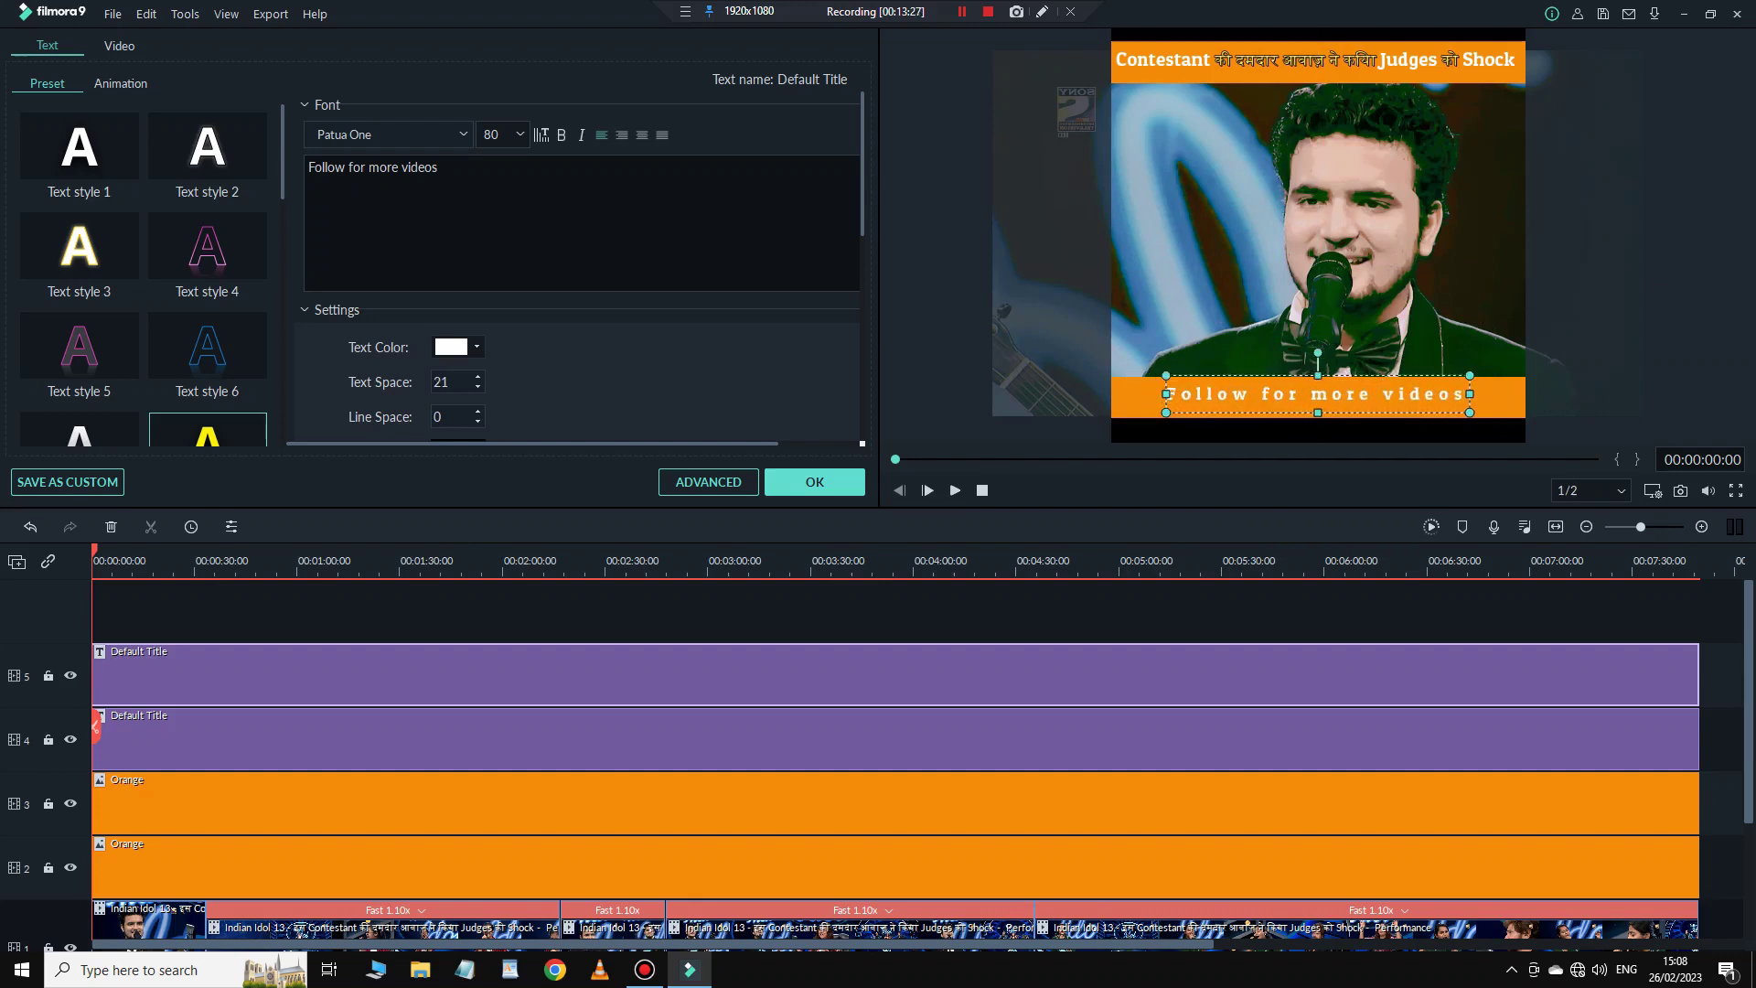
drag(1318, 394, 1301, 398)
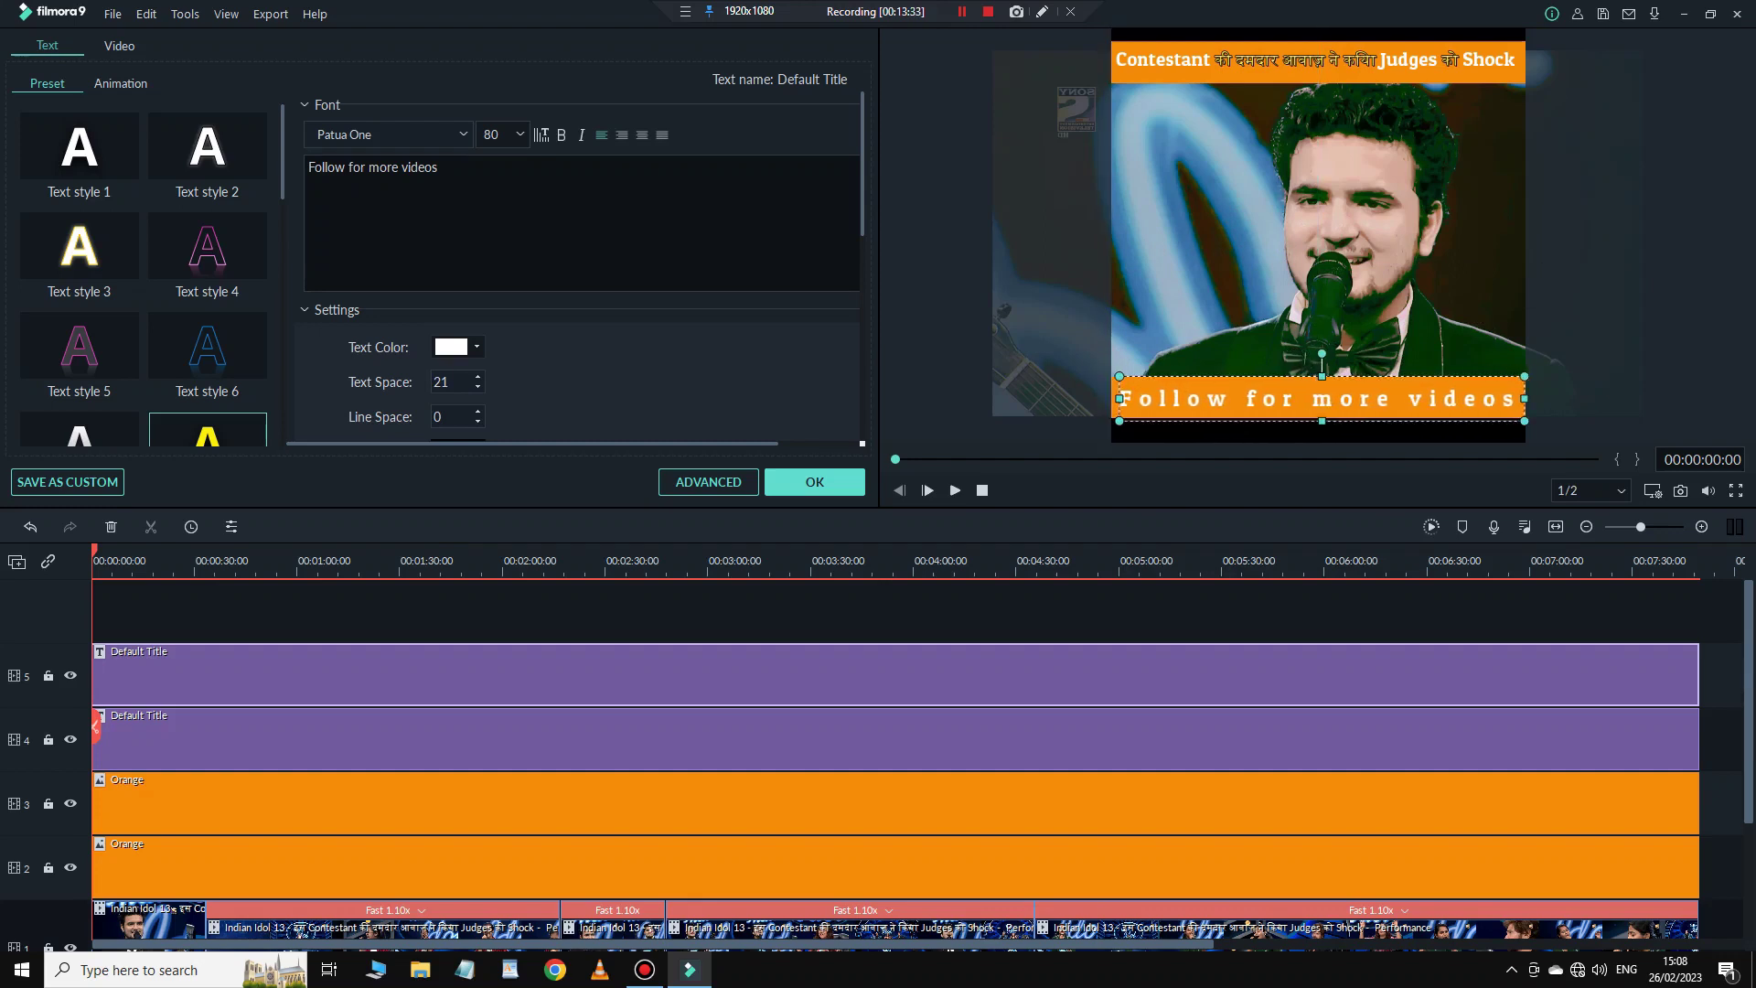
click(1317, 234)
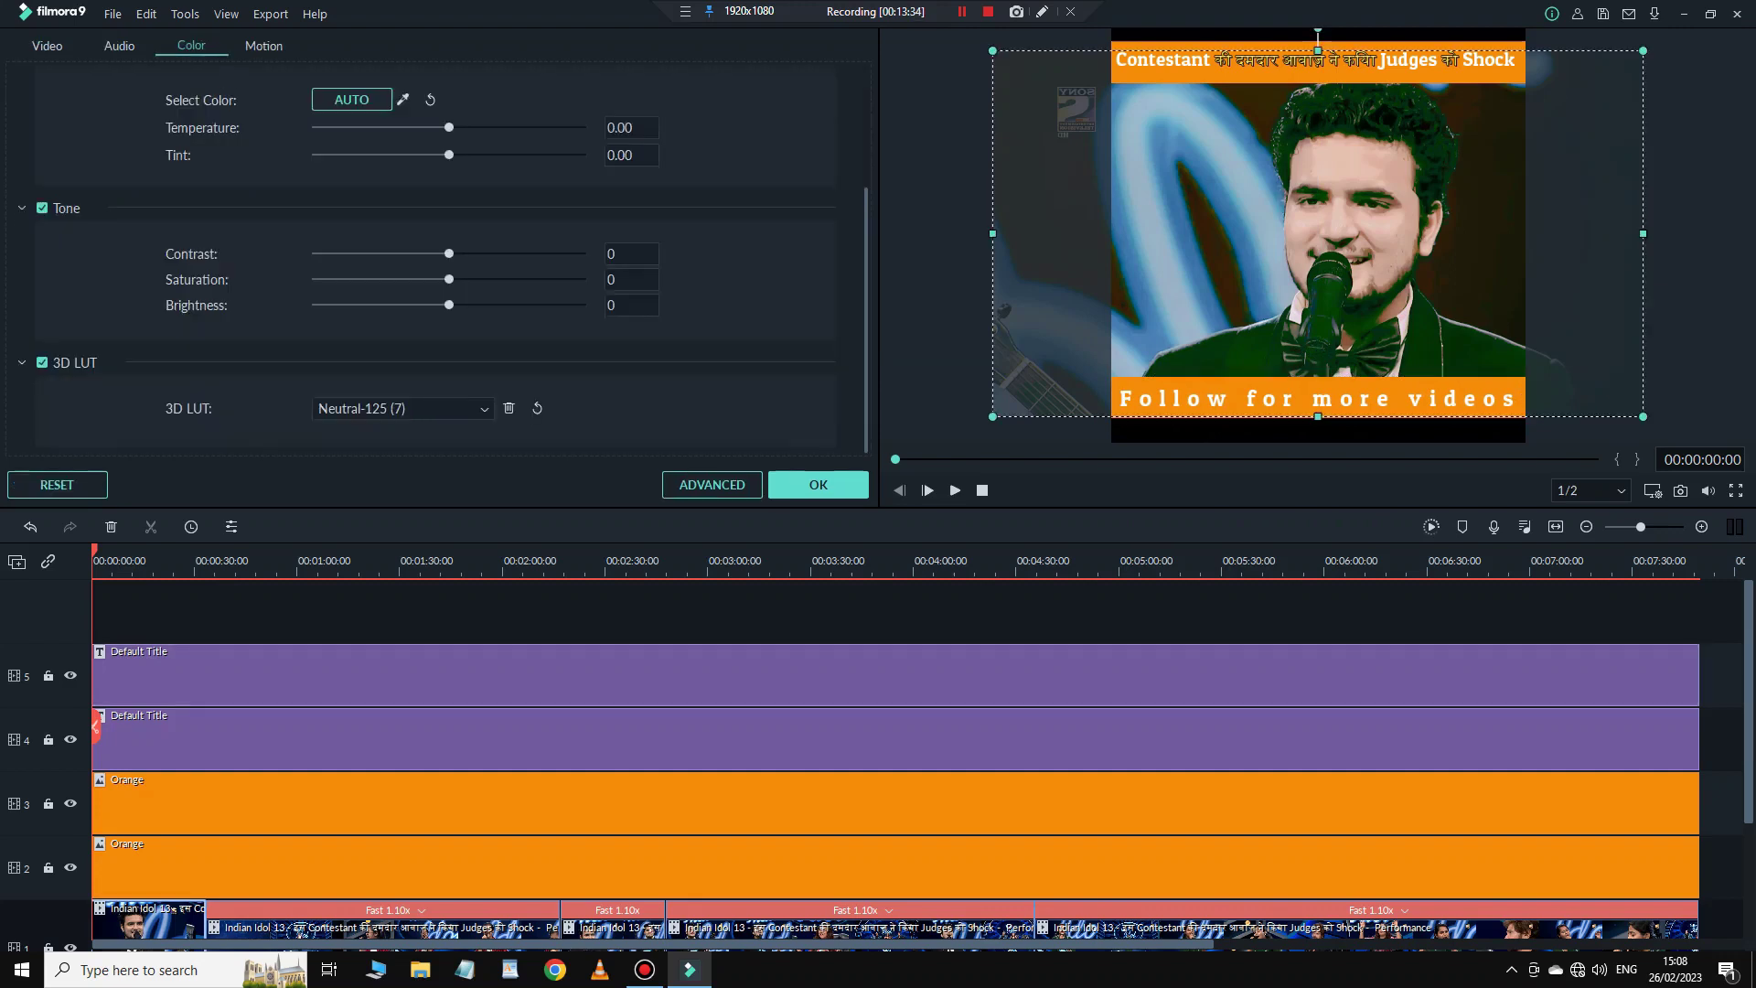
key(Escape)
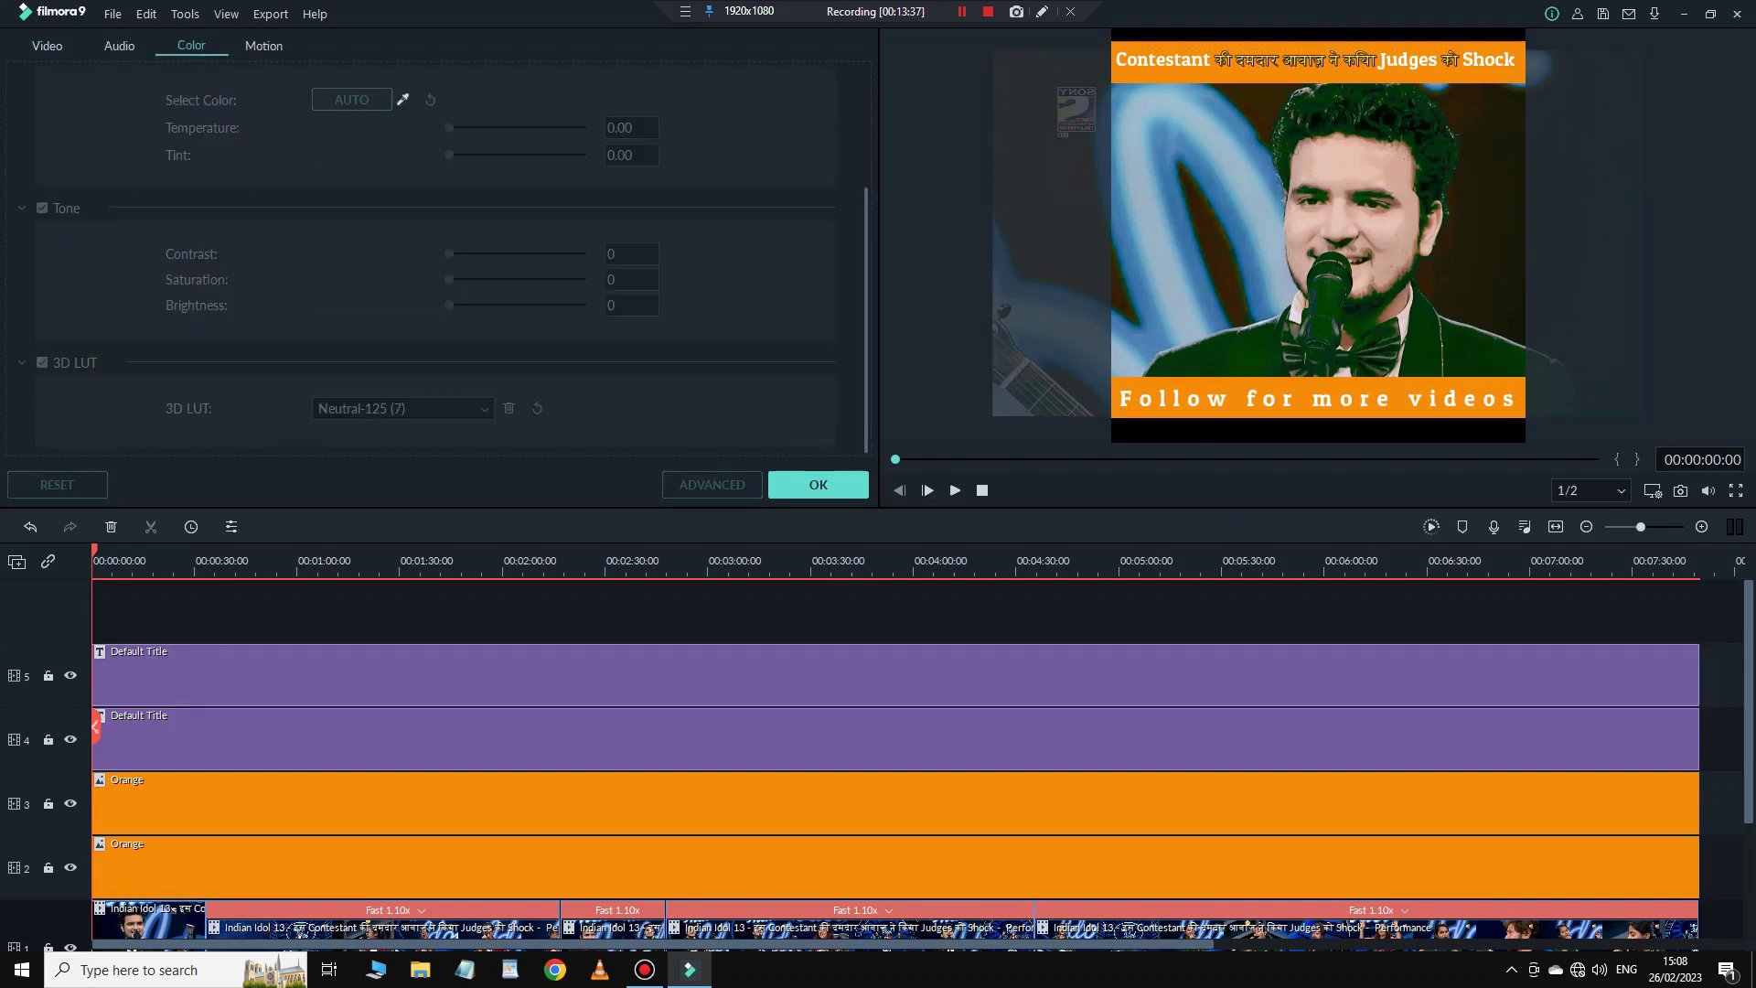
click(819, 485)
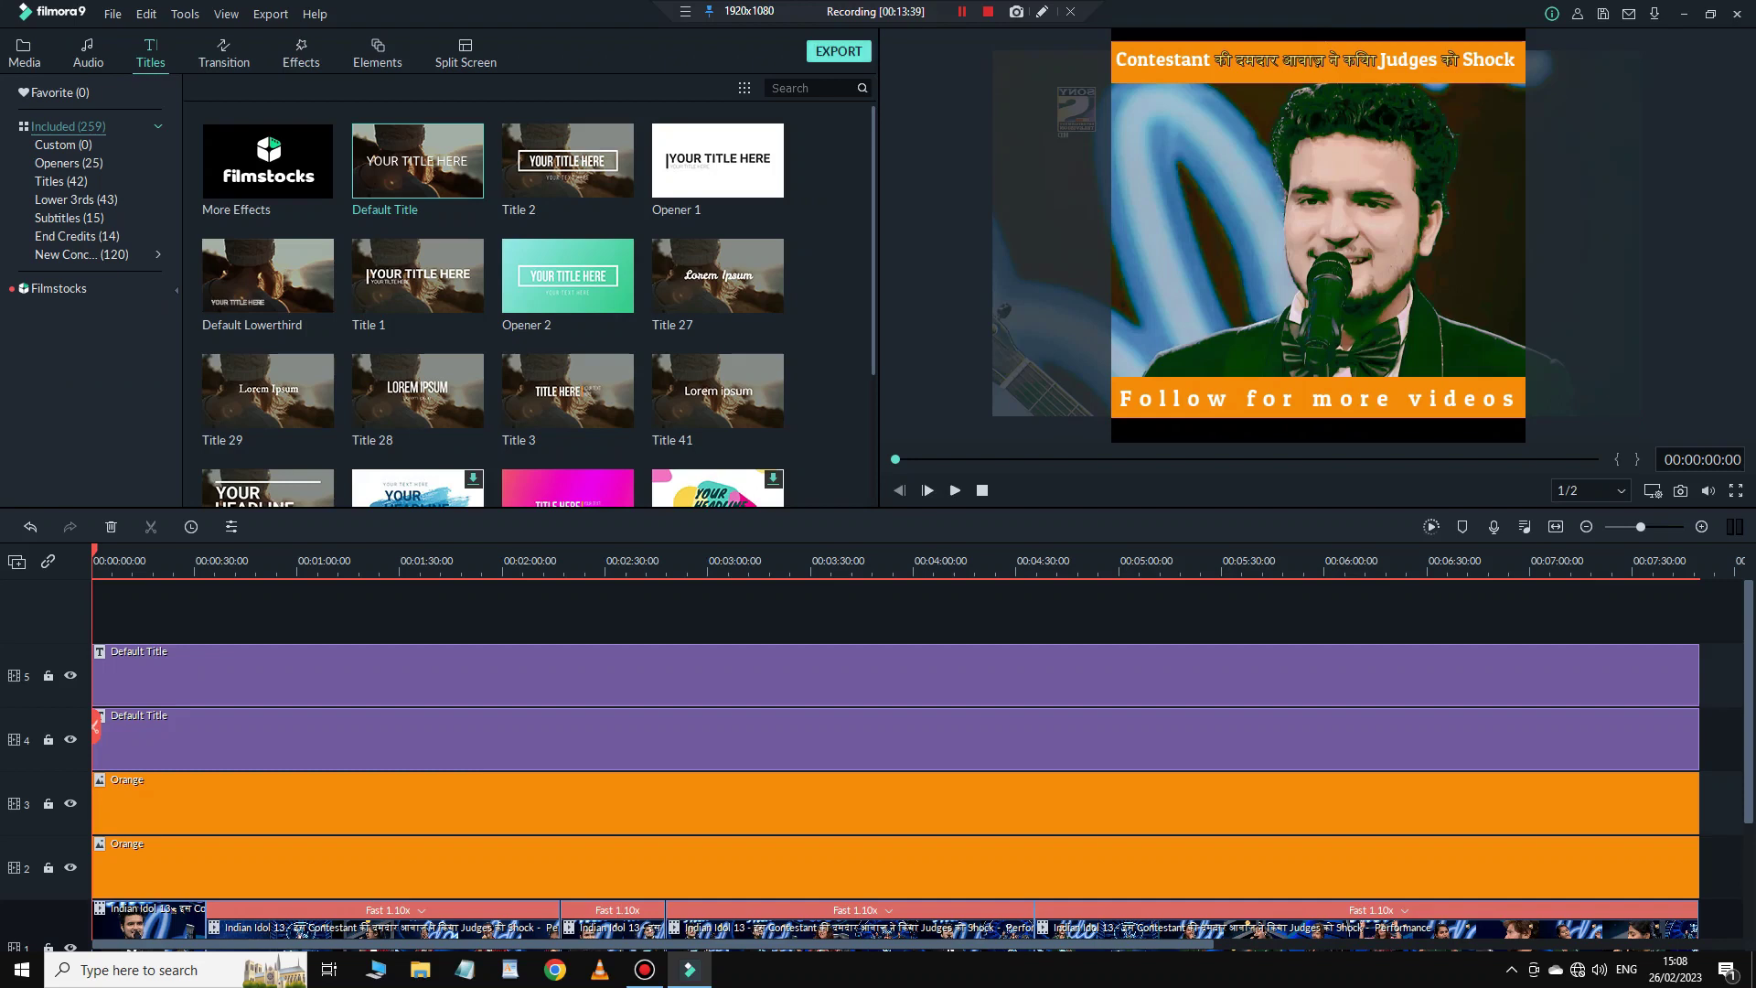
Try to export the edited video as an MP4 file named My Video.
key(ctrl+e)
key(ctrl+a)
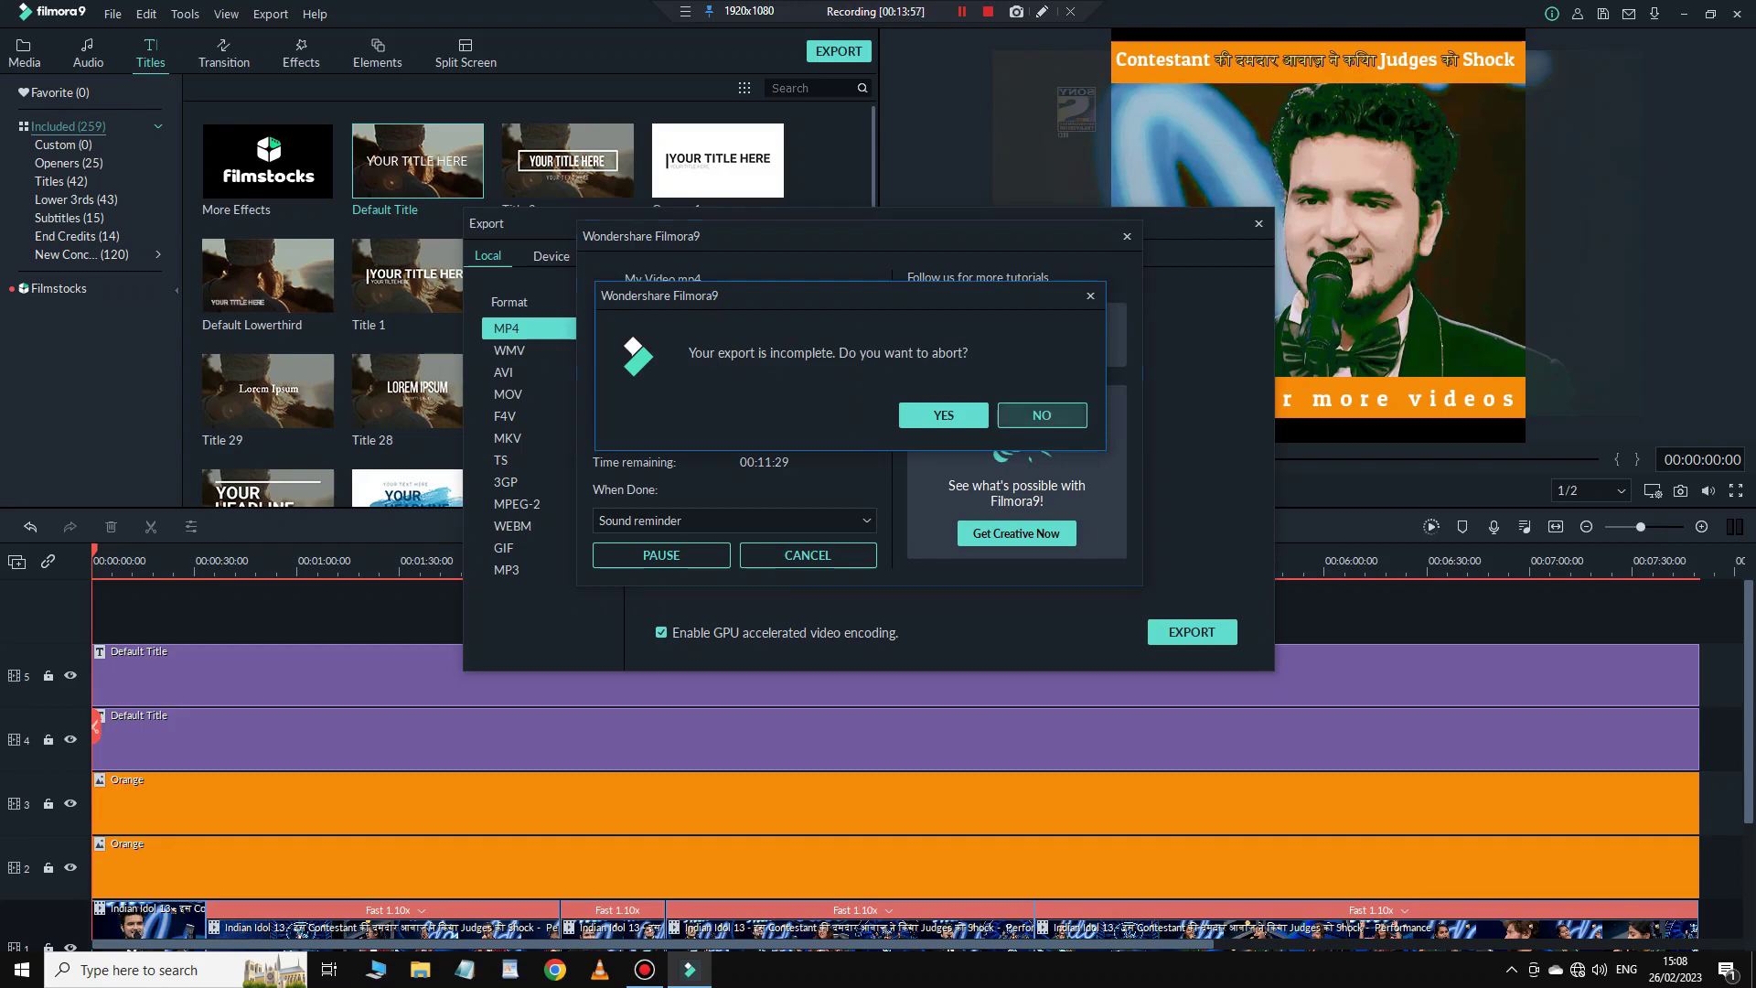
click(1041, 415)
key(Escape)
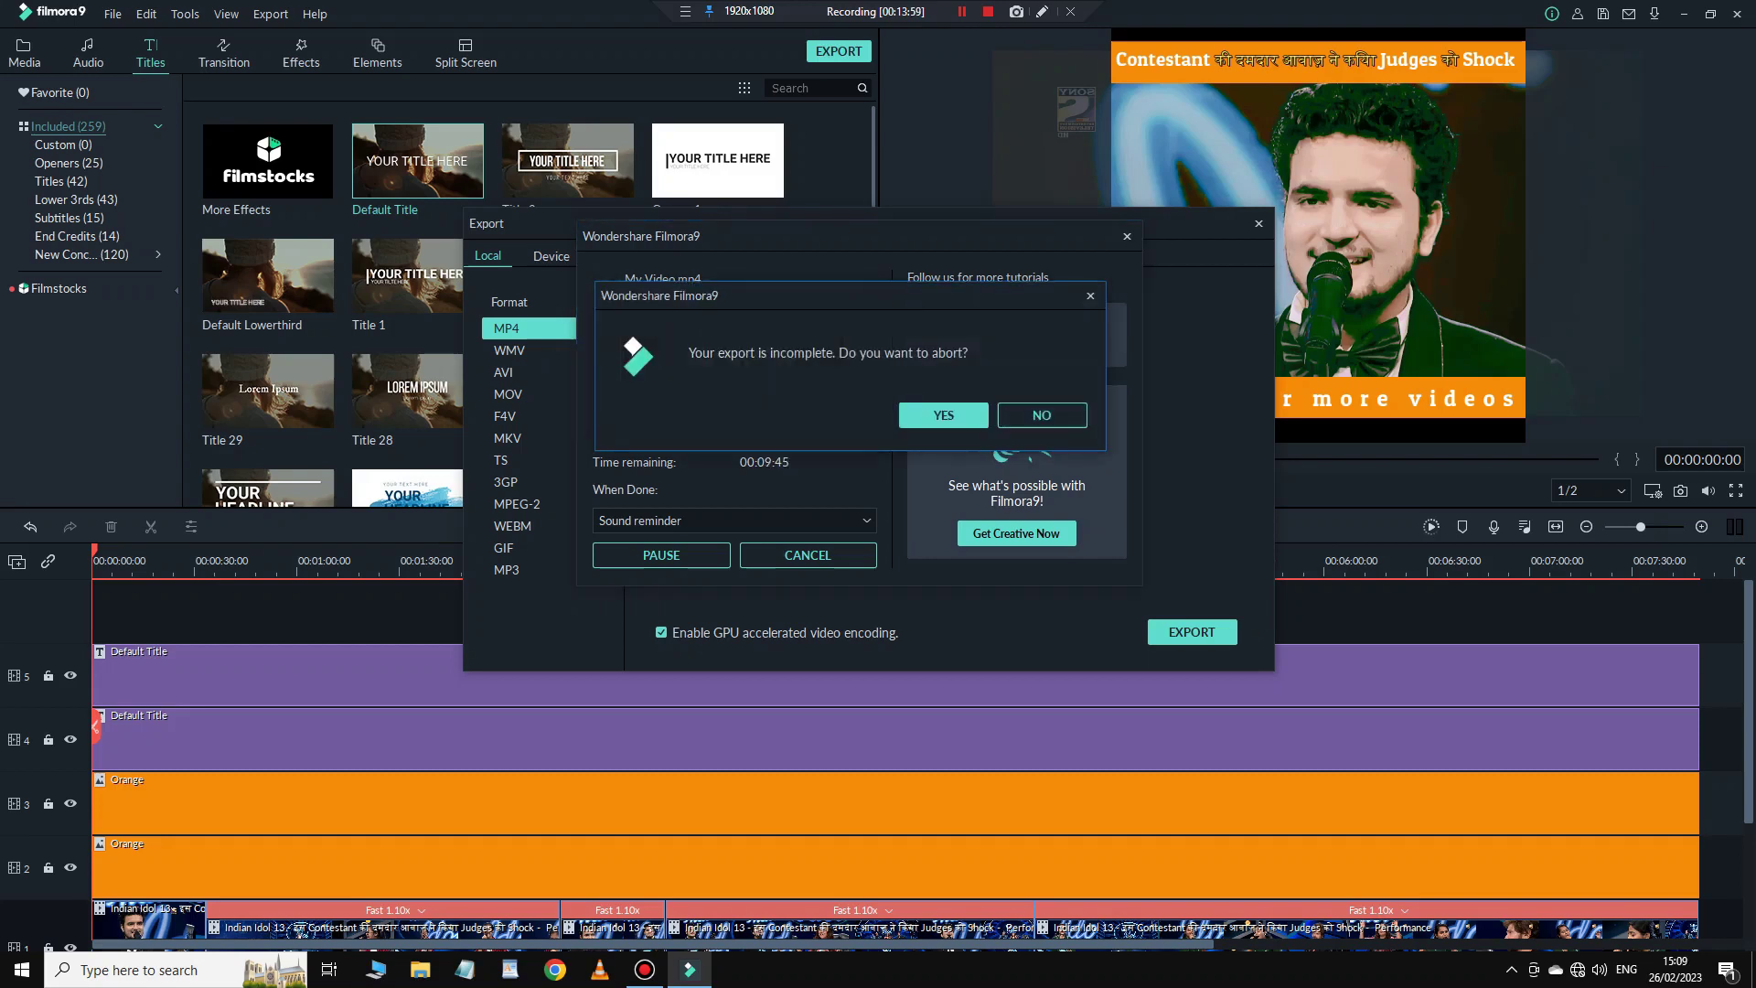
click(942, 414)
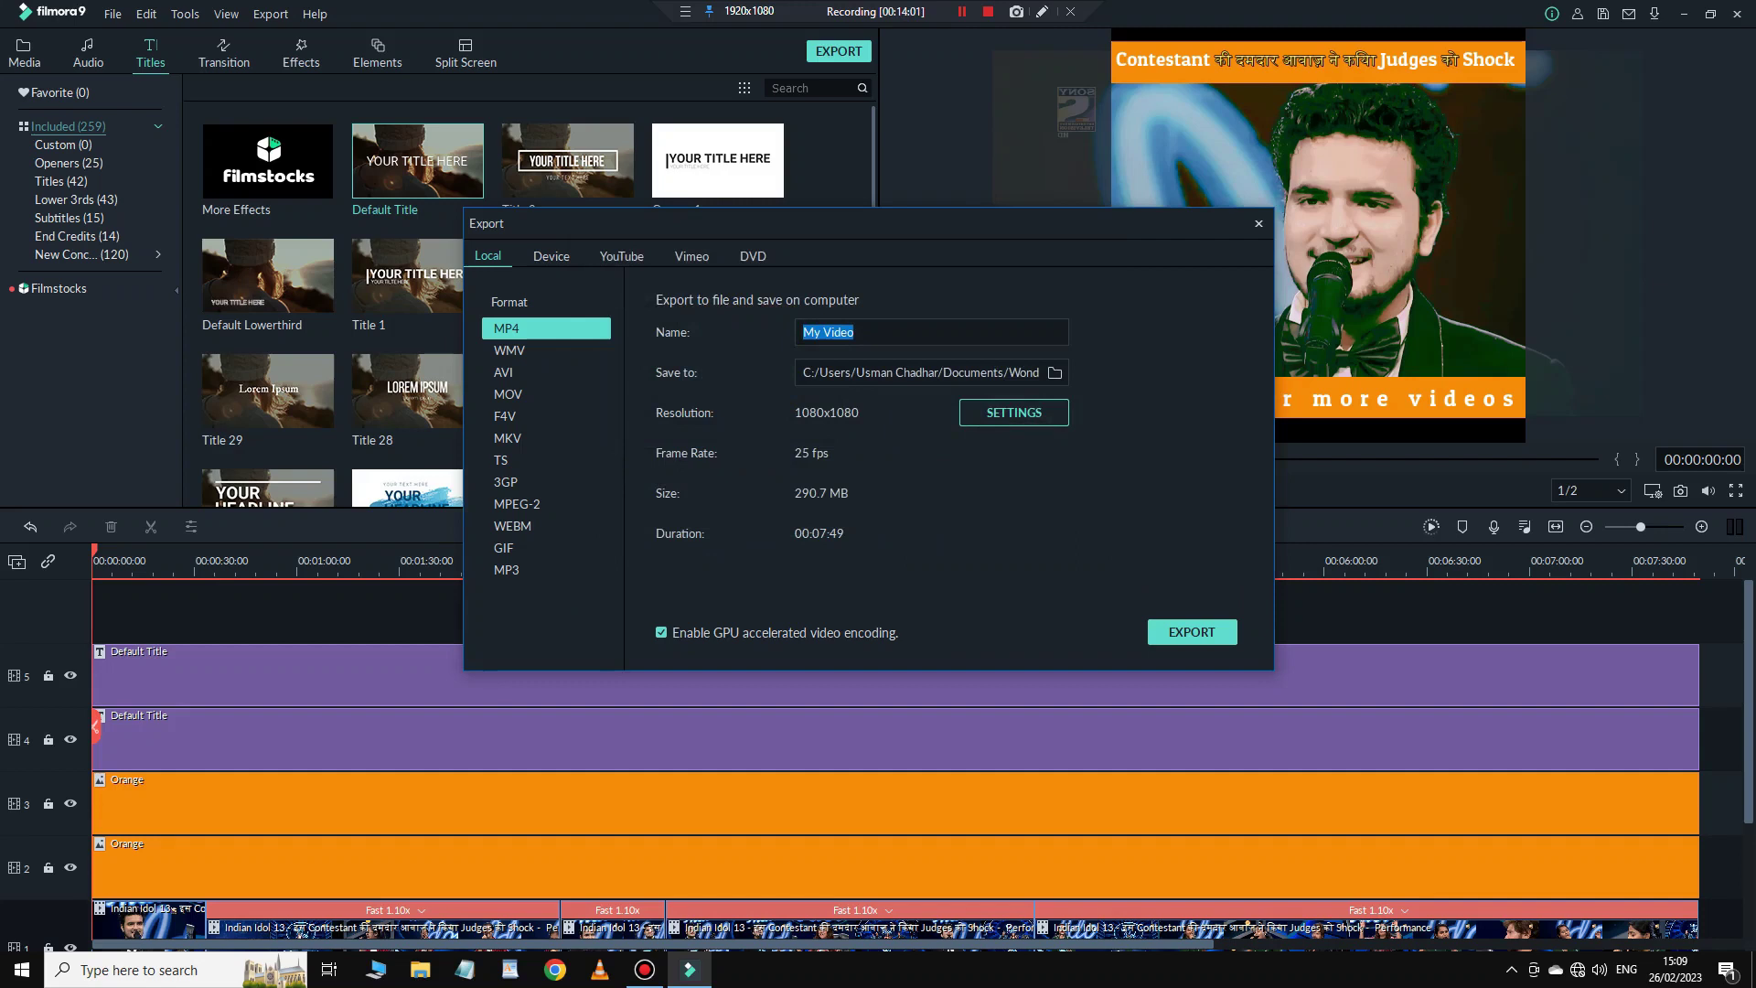
key(Escape)
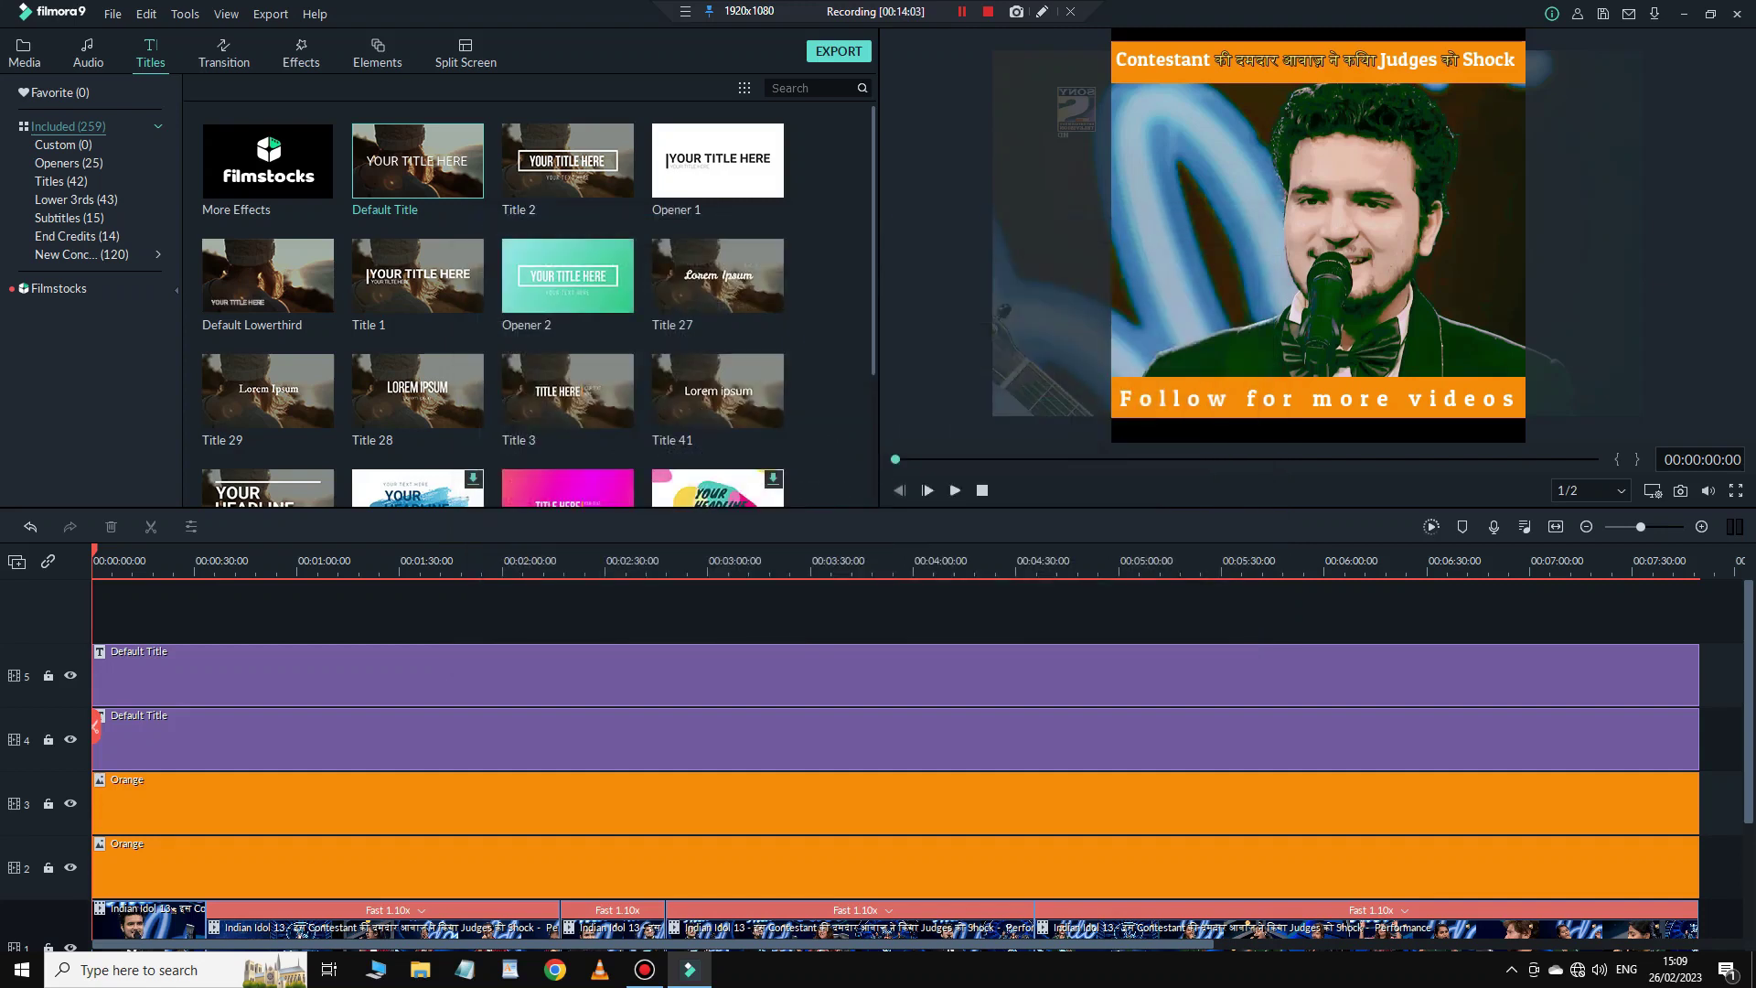